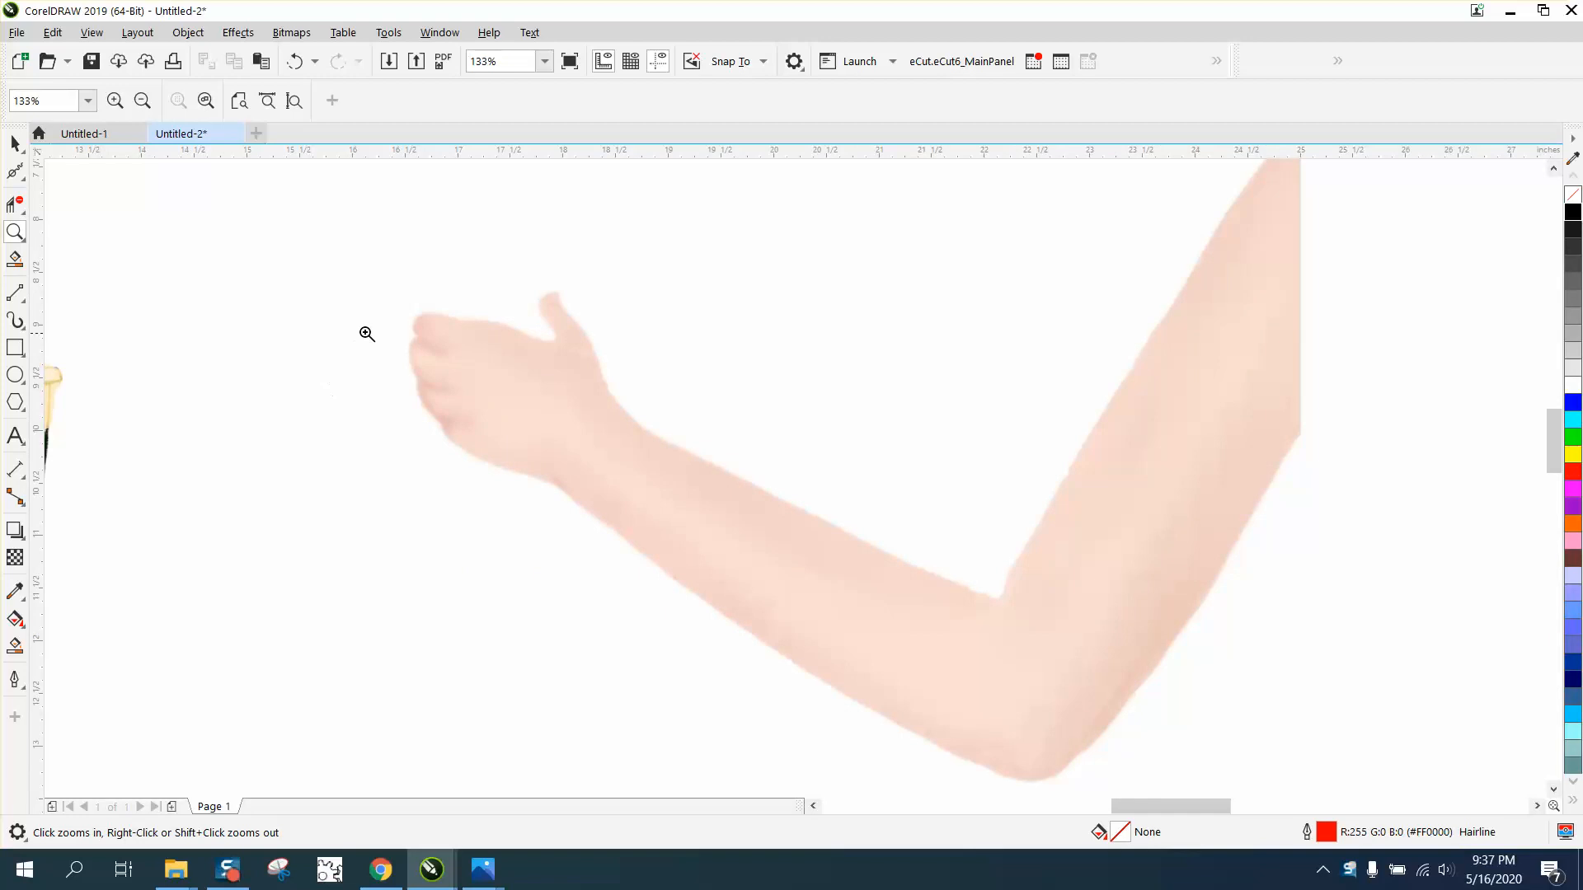
Move the arm image onto the cup so that its hand overlaps the green sleeve.
drag(413, 318, 593, 448)
right_click(438, 438)
right_click(437, 440)
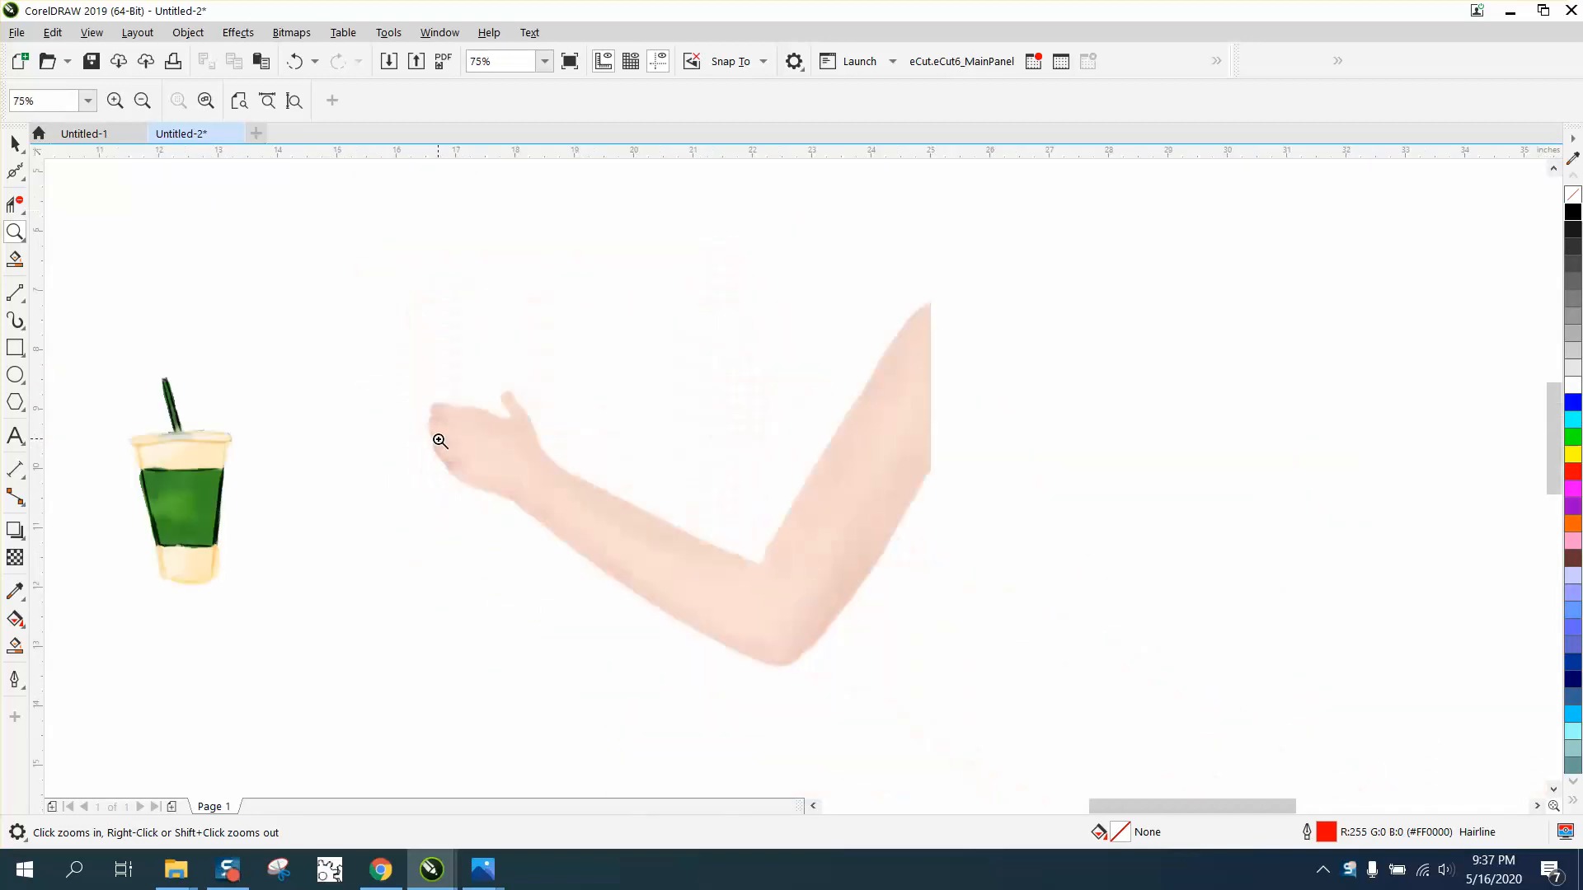
right_click(439, 441)
drag(205, 404, 420, 530)
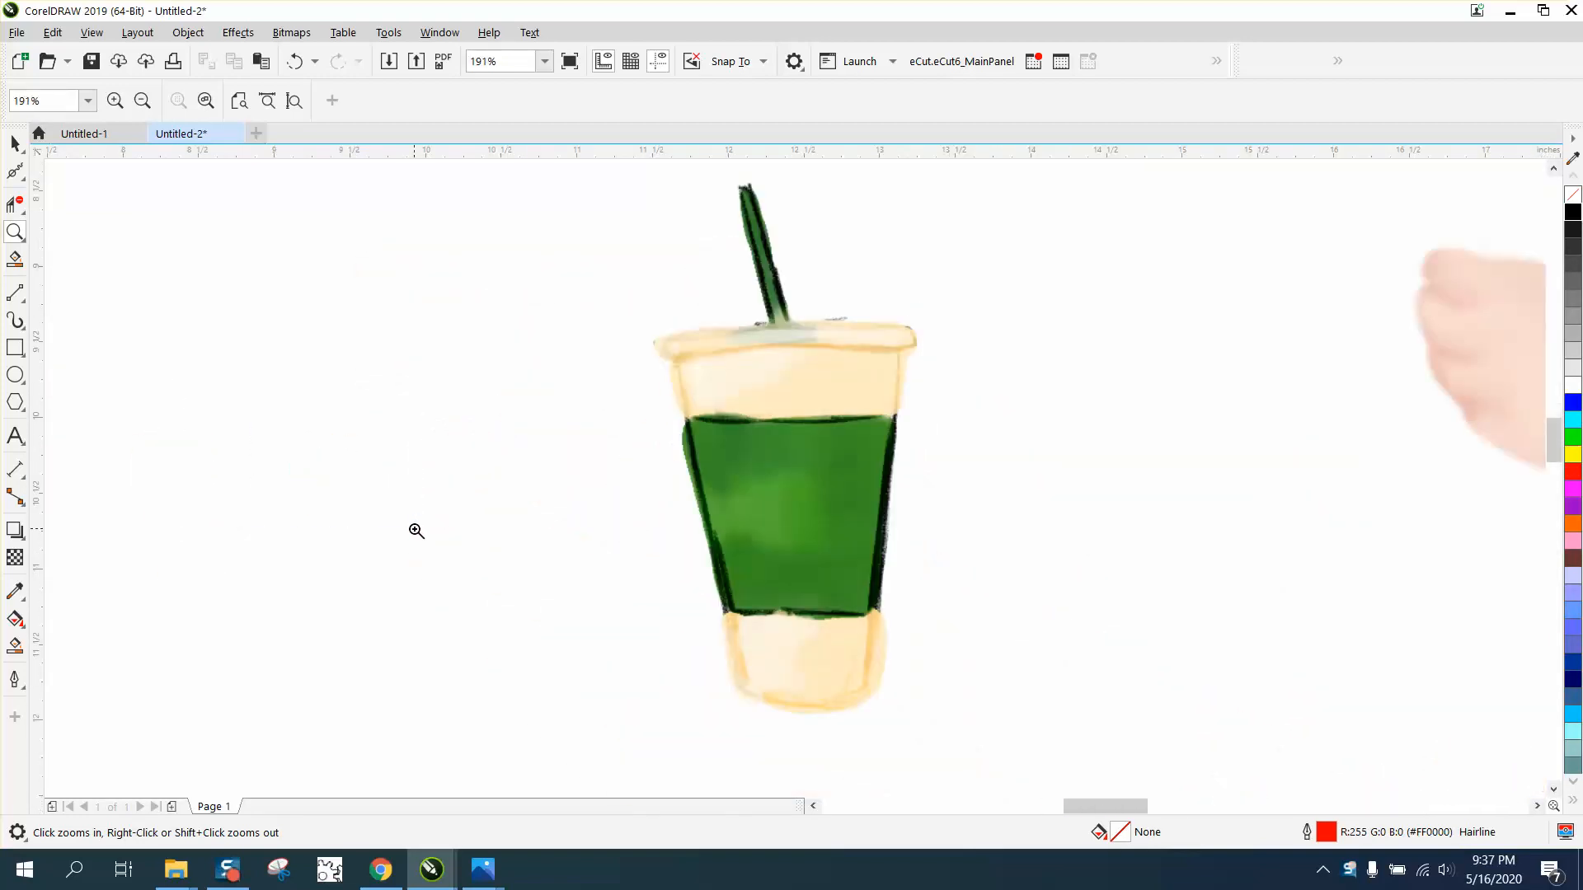
right_click(499, 403)
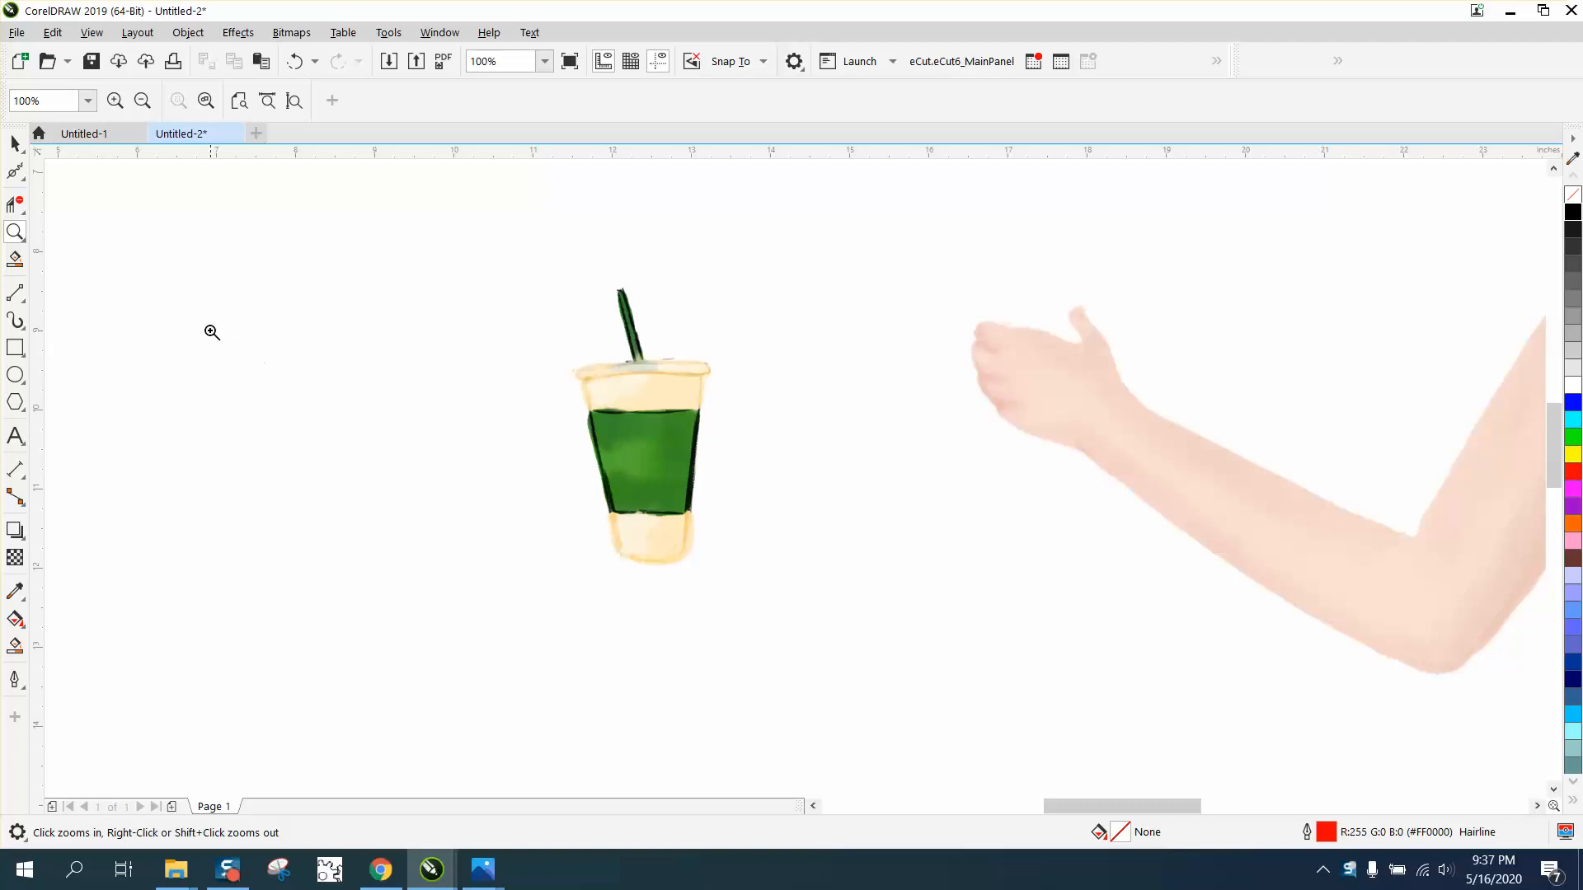
click(14, 145)
click(1105, 458)
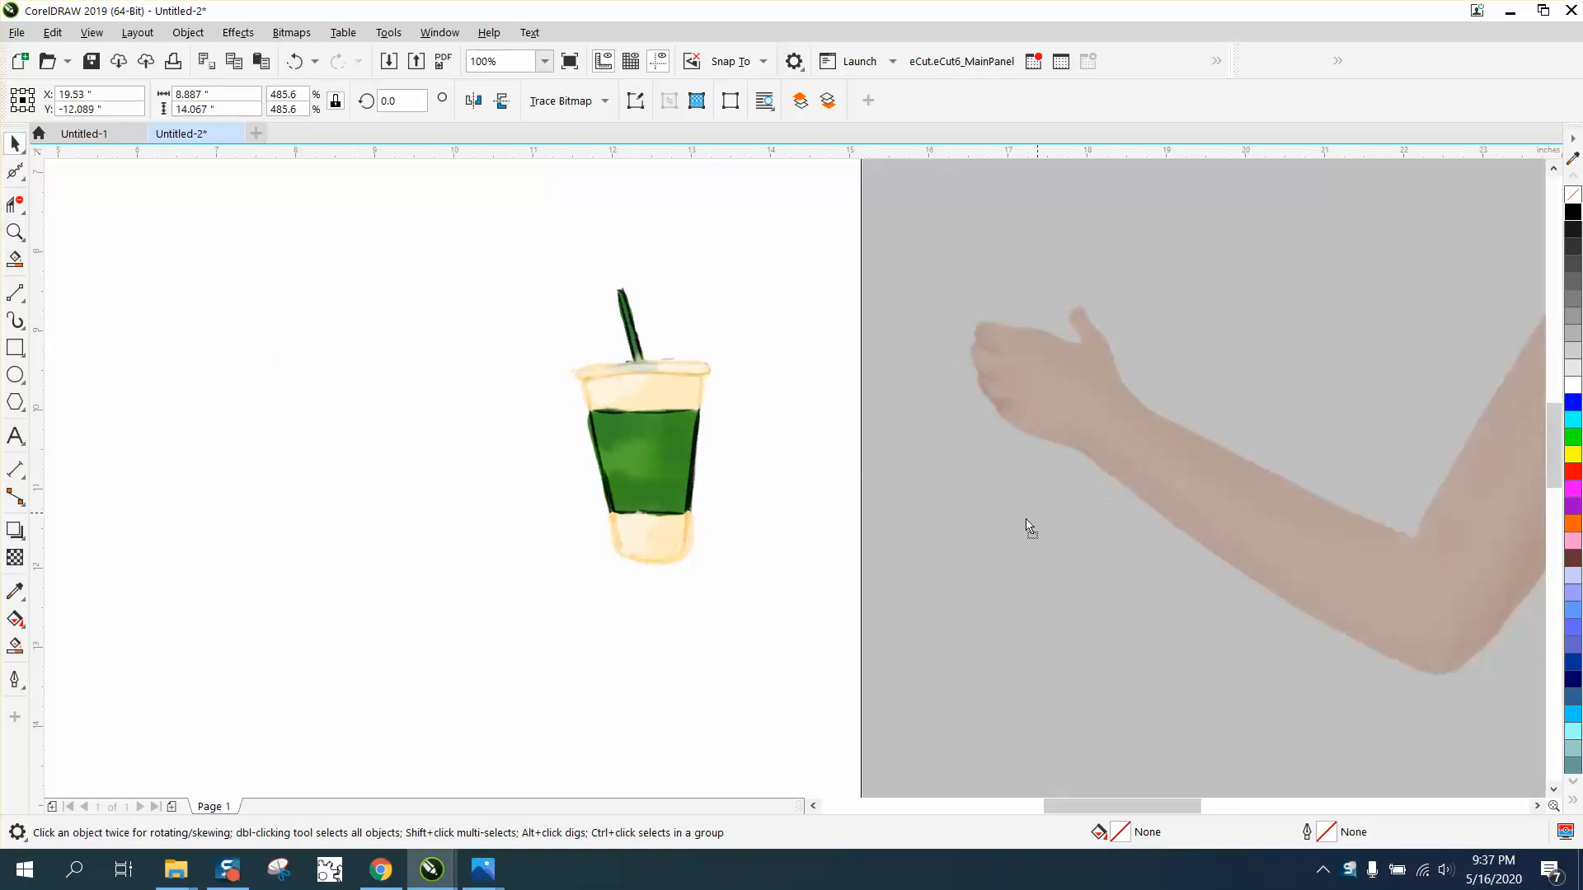
drag(1030, 526, 792, 553)
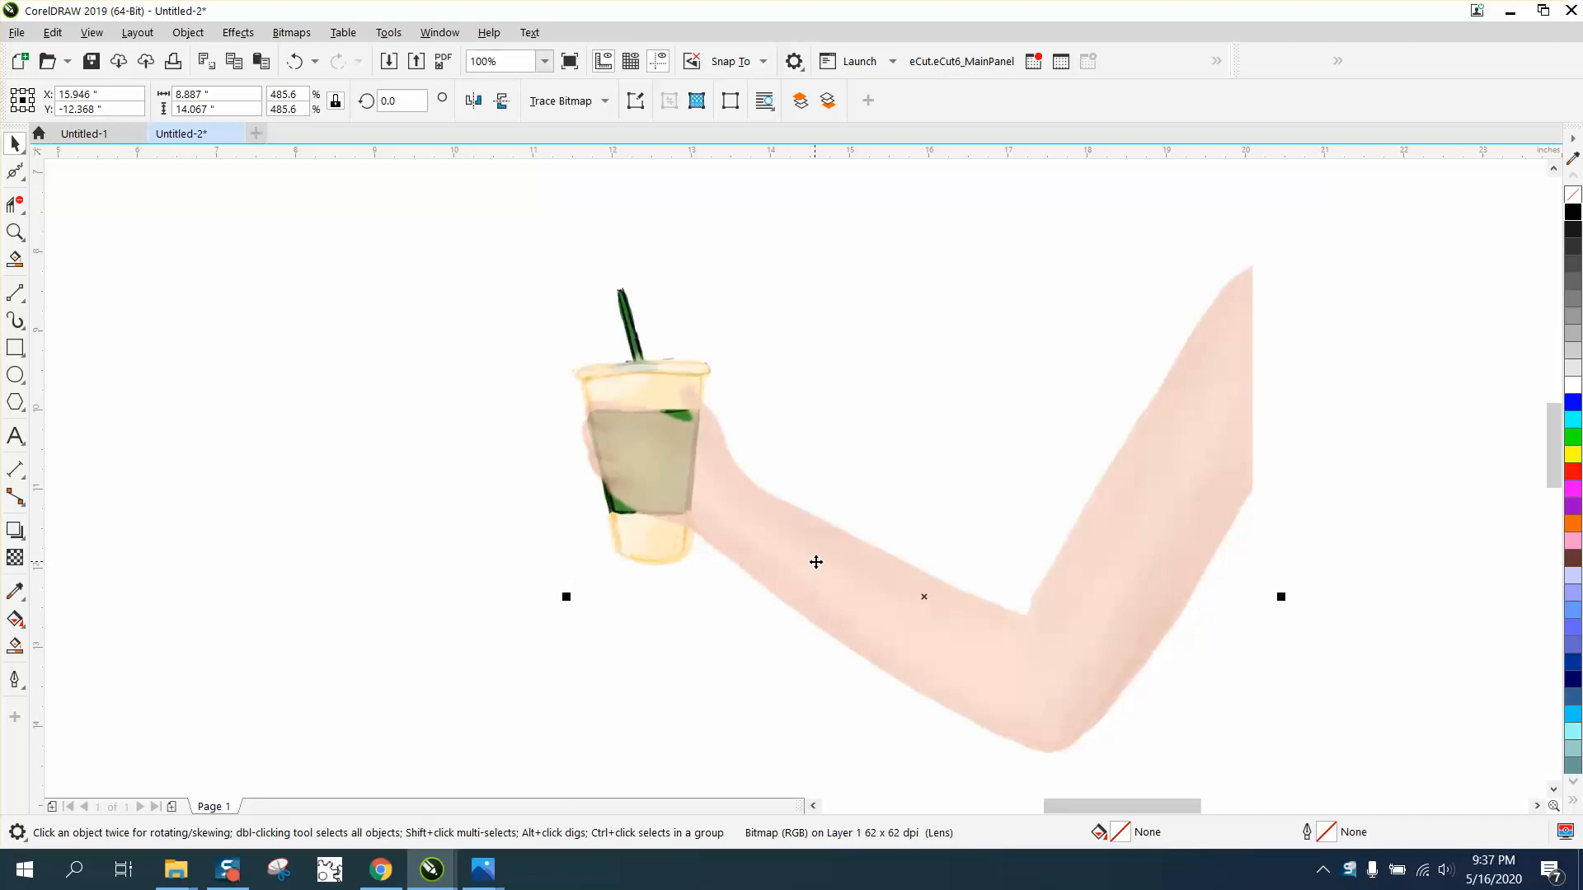
click(705, 366)
click(491, 357)
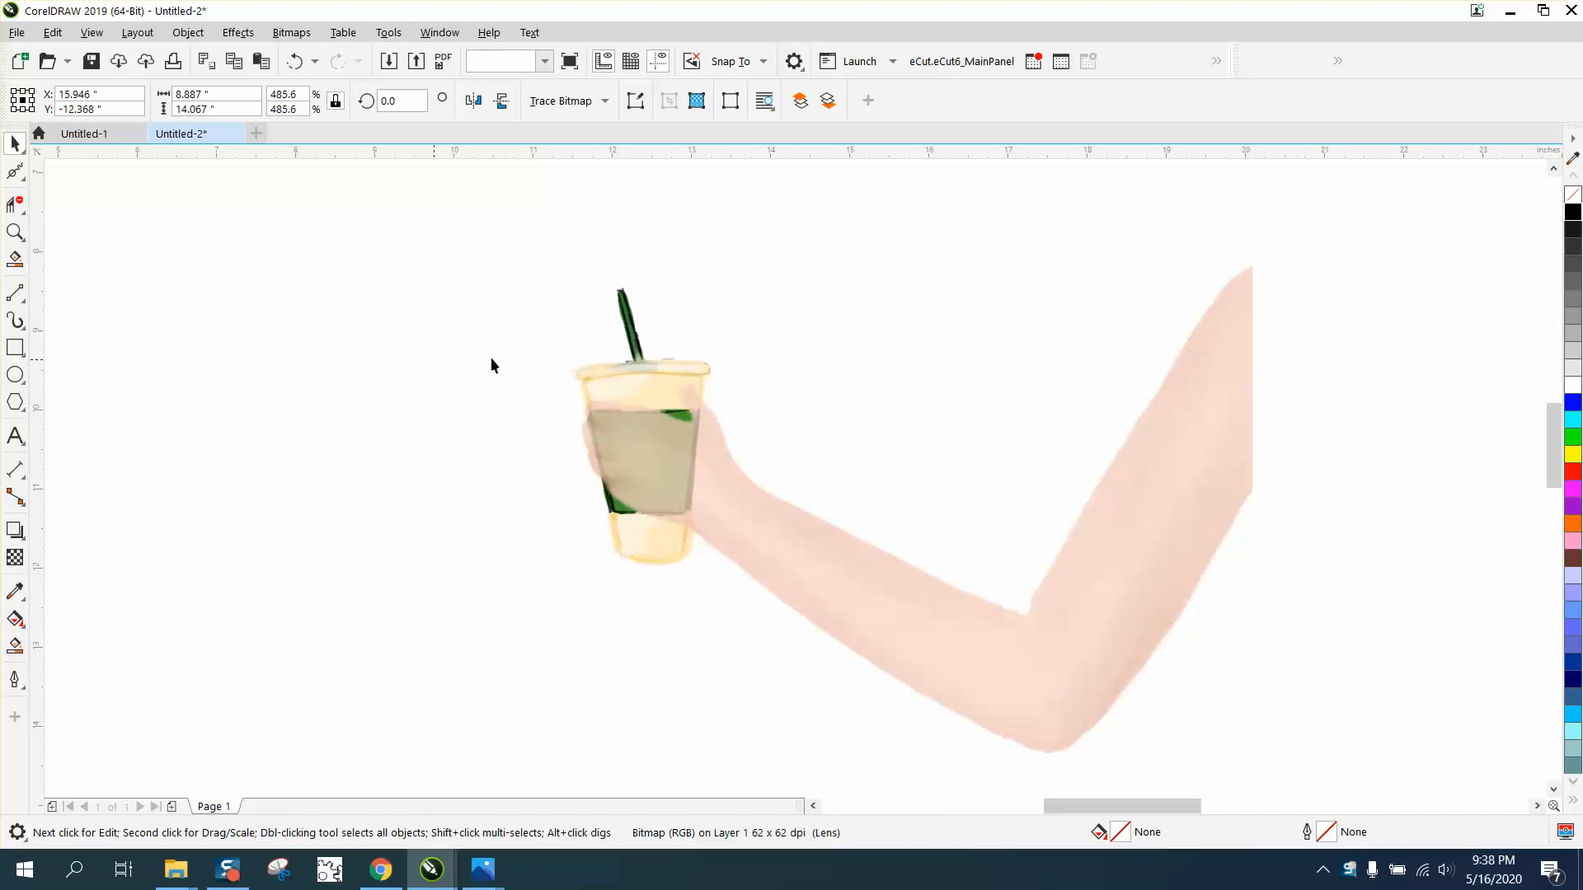
click(626, 326)
Move the arm image clear of the cup and crop it with a frame of about 9.8 by 7.8 inches around the arm.
scroll(834, 530, down, 4)
drag(901, 555, 1040, 552)
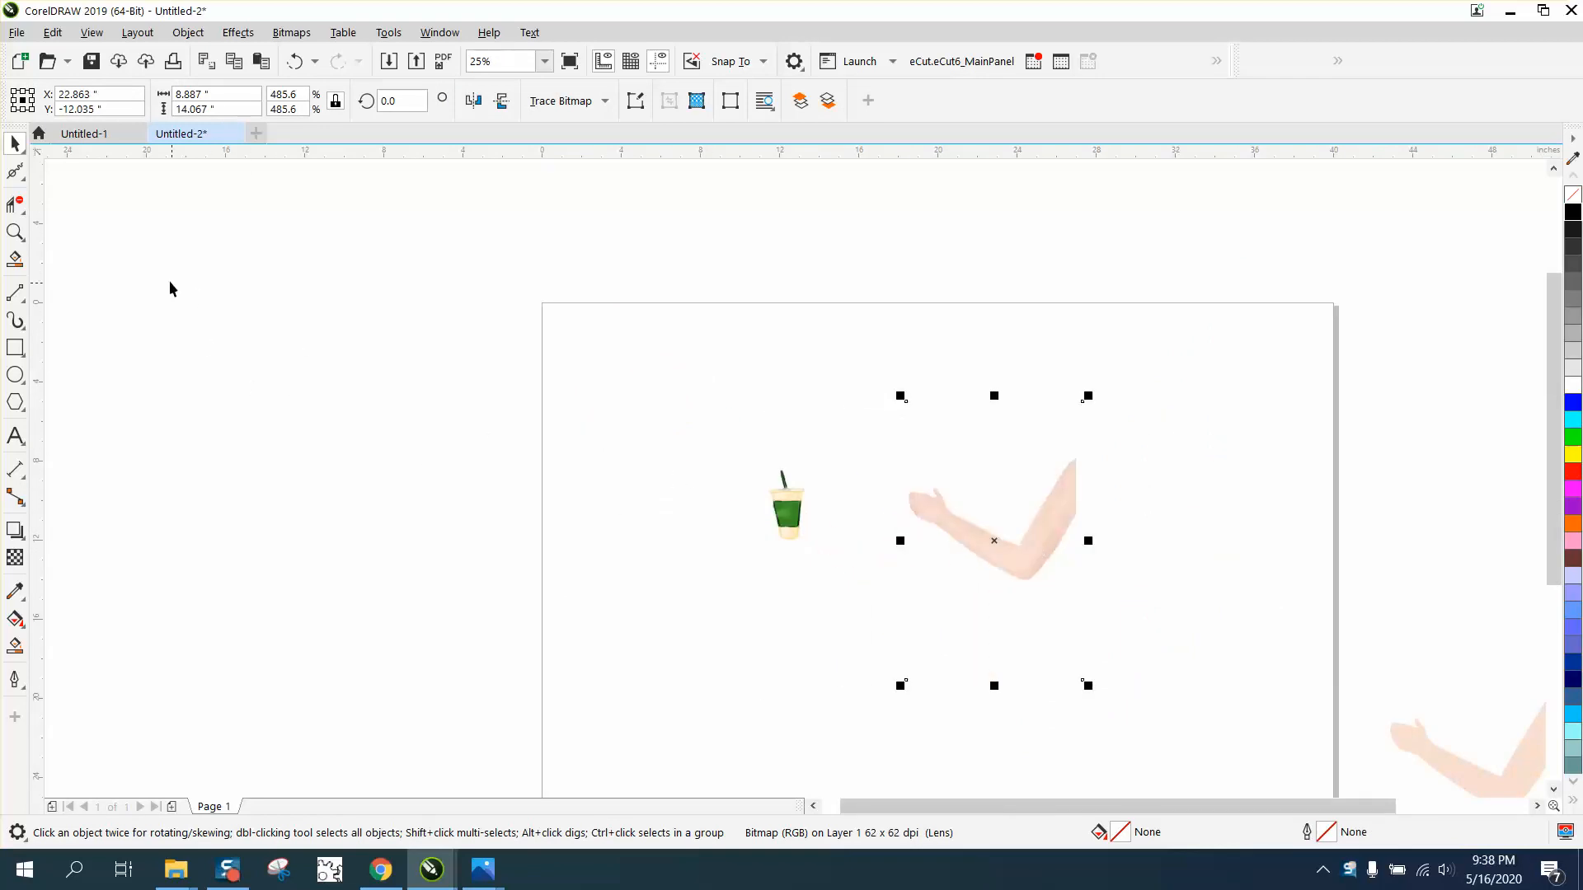
click(22, 211)
click(50, 210)
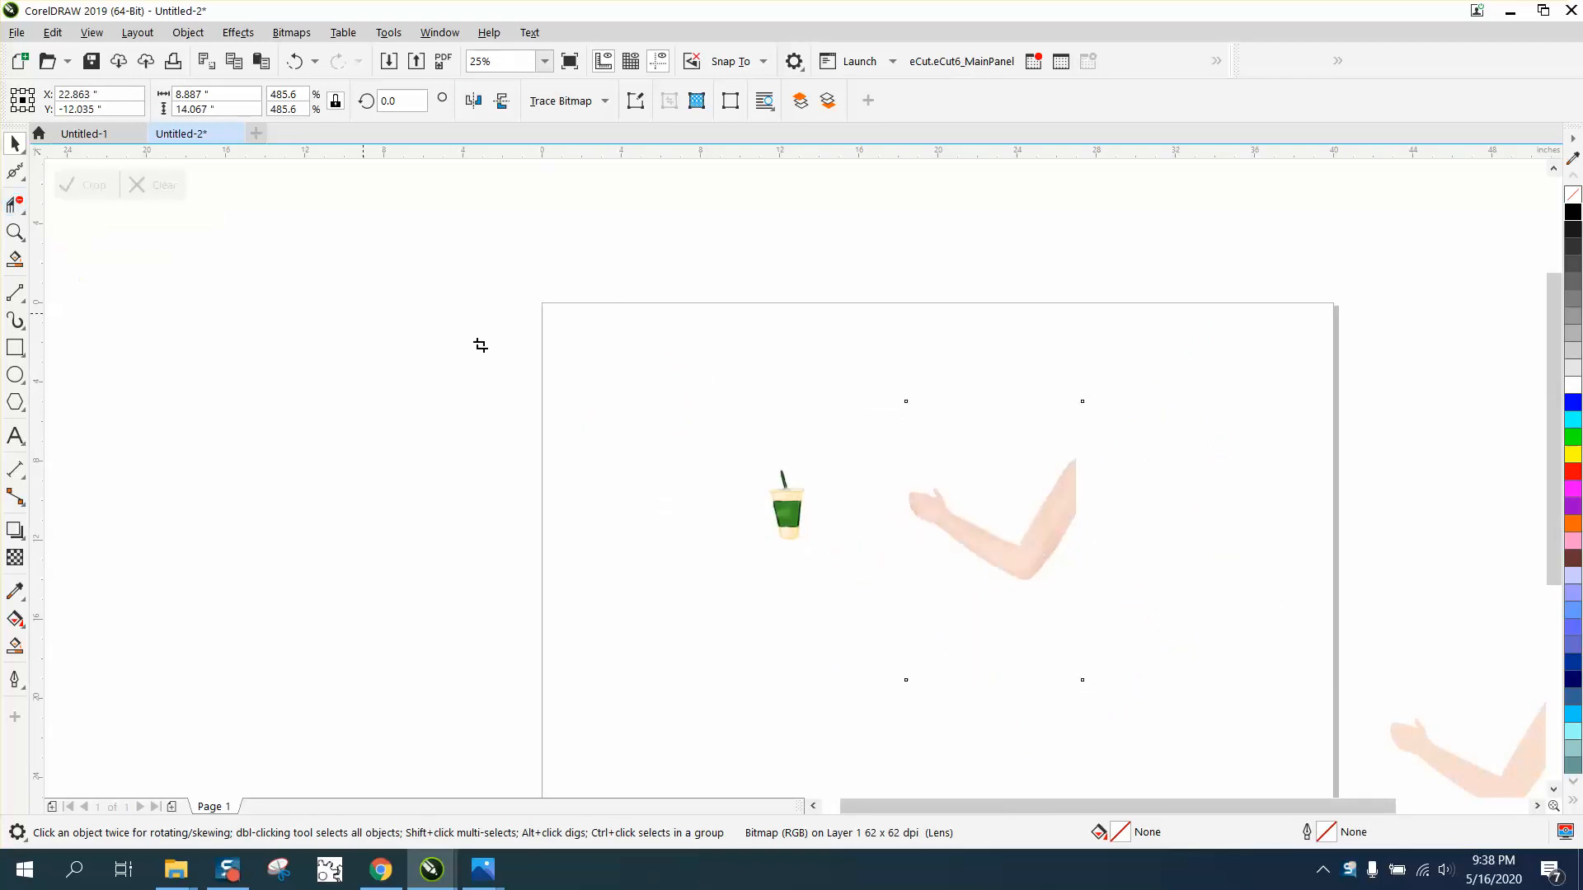
drag(894, 443, 1088, 597)
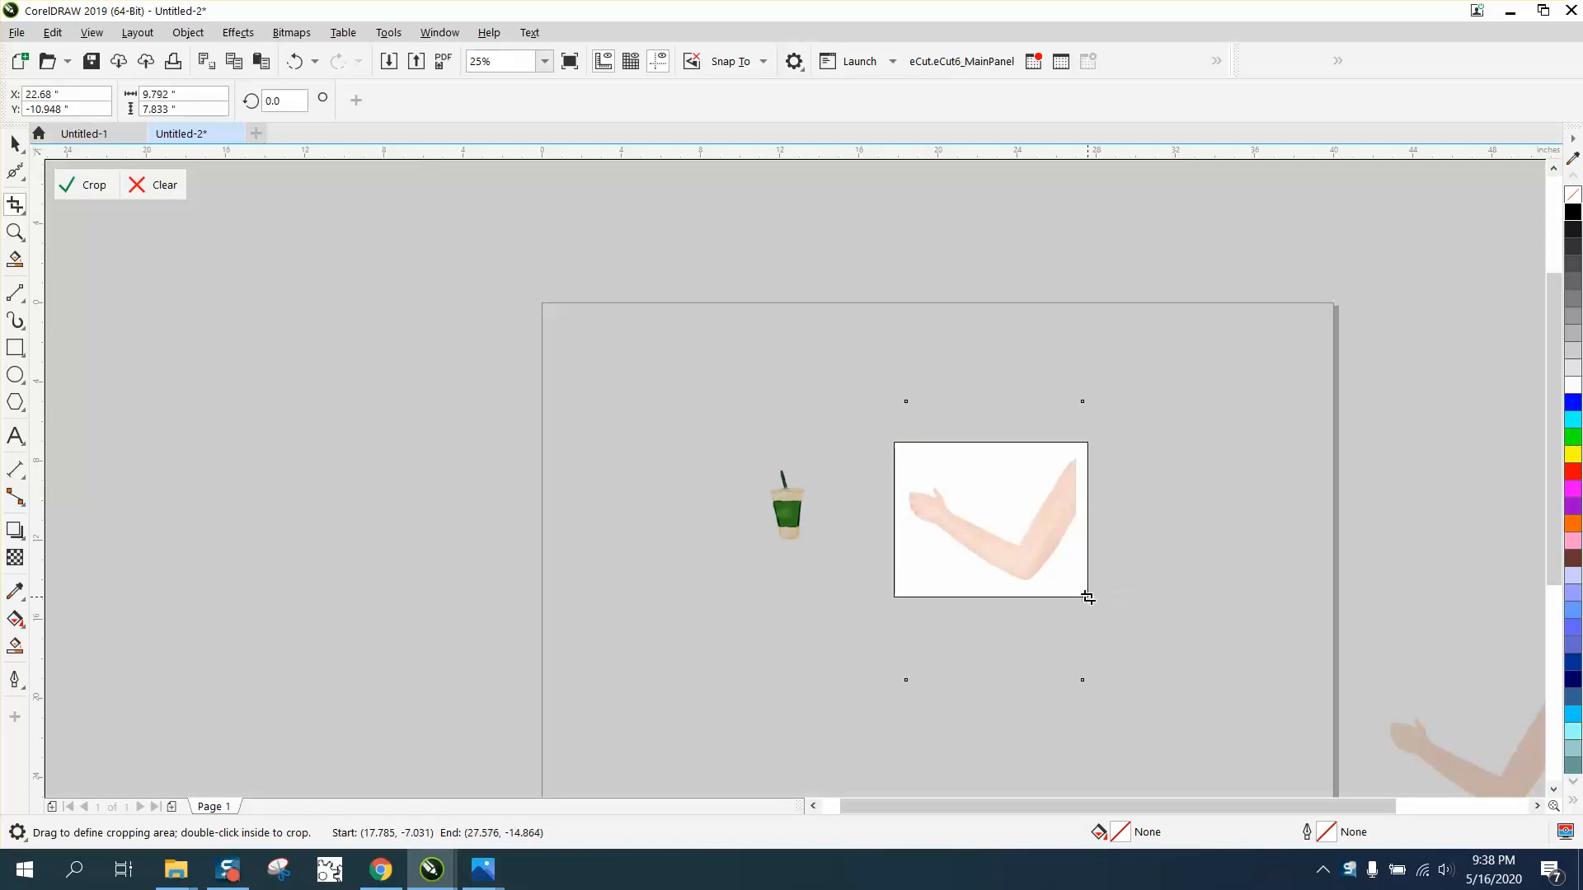
double_click(1028, 555)
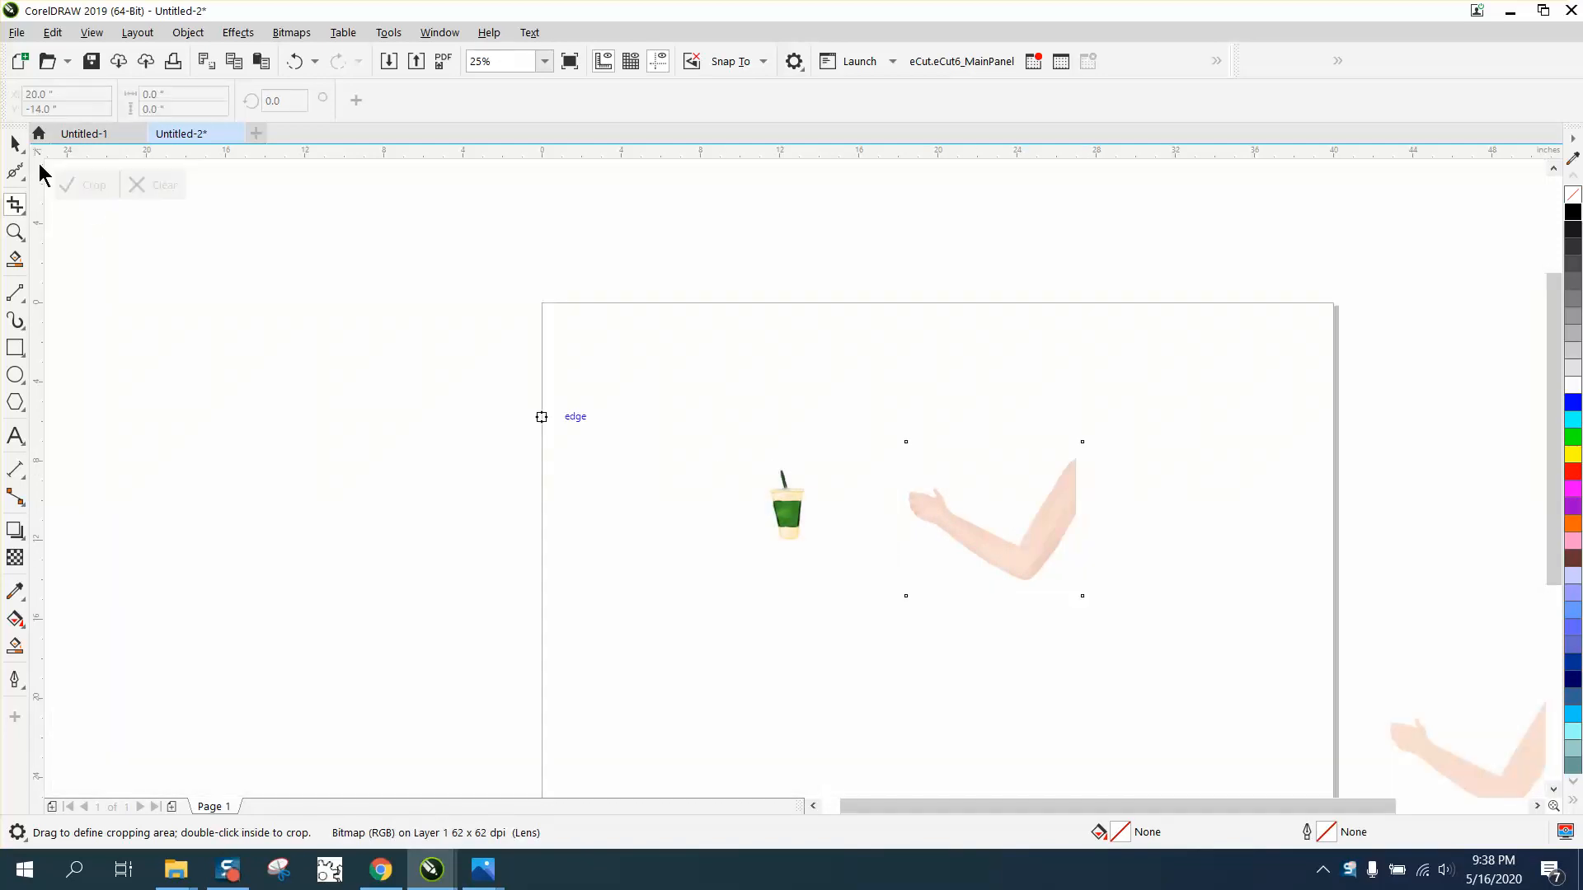
Place the cropped arm image back over the cup so that the hand covers the green sleeve.
click(15, 144)
drag(996, 519, 857, 528)
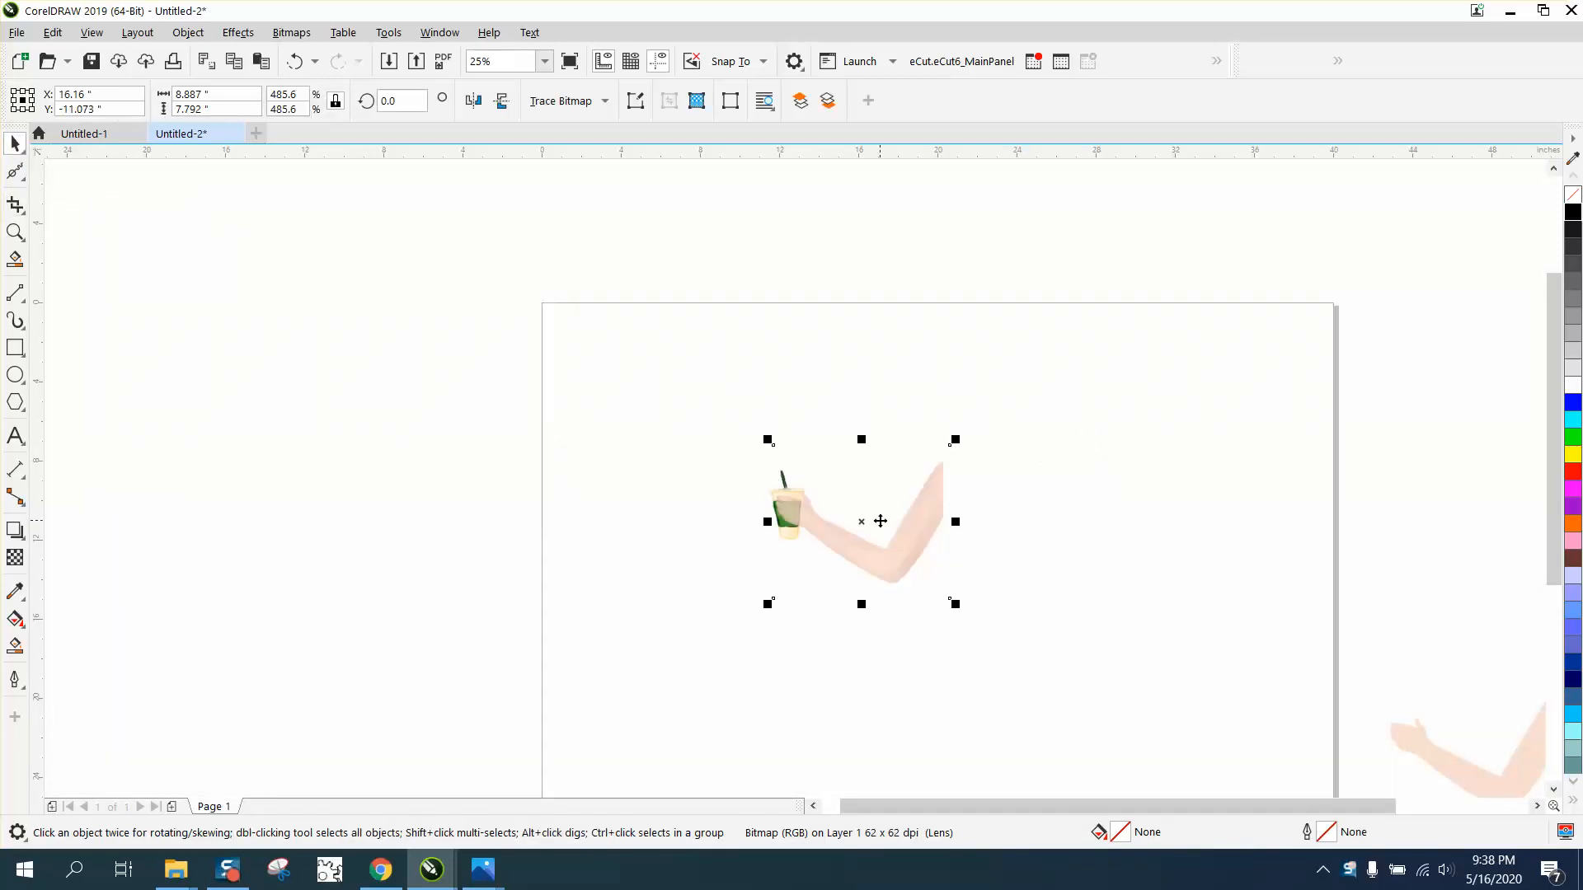
click(15, 232)
drag(707, 379, 1053, 610)
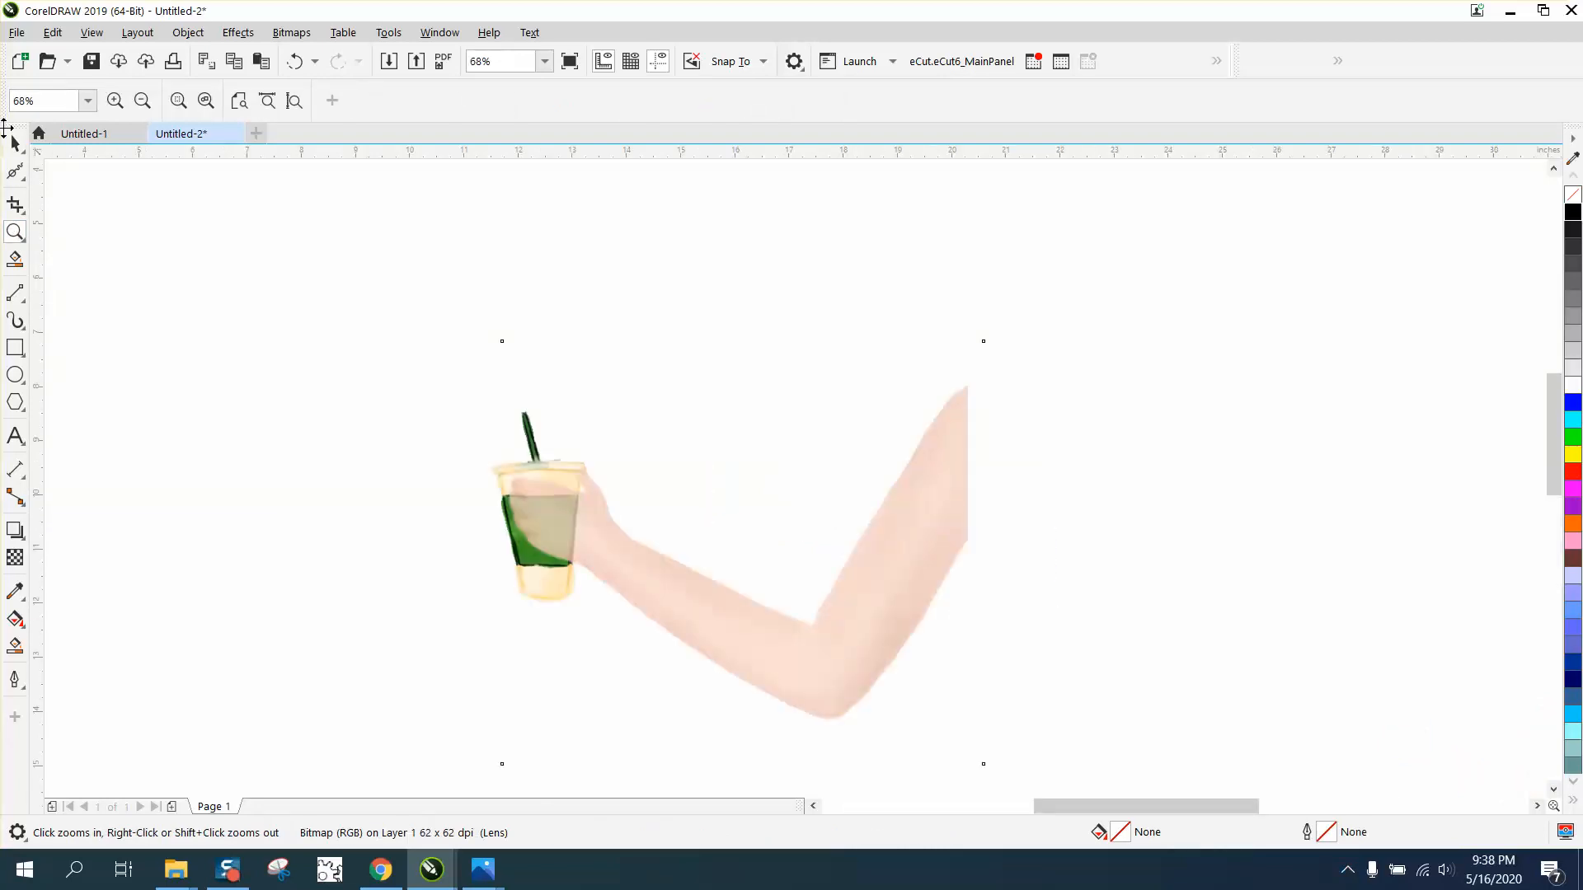
Move the cropped arm image off the cup and convert it to a curve with a Clipart outline trace.
click(15, 144)
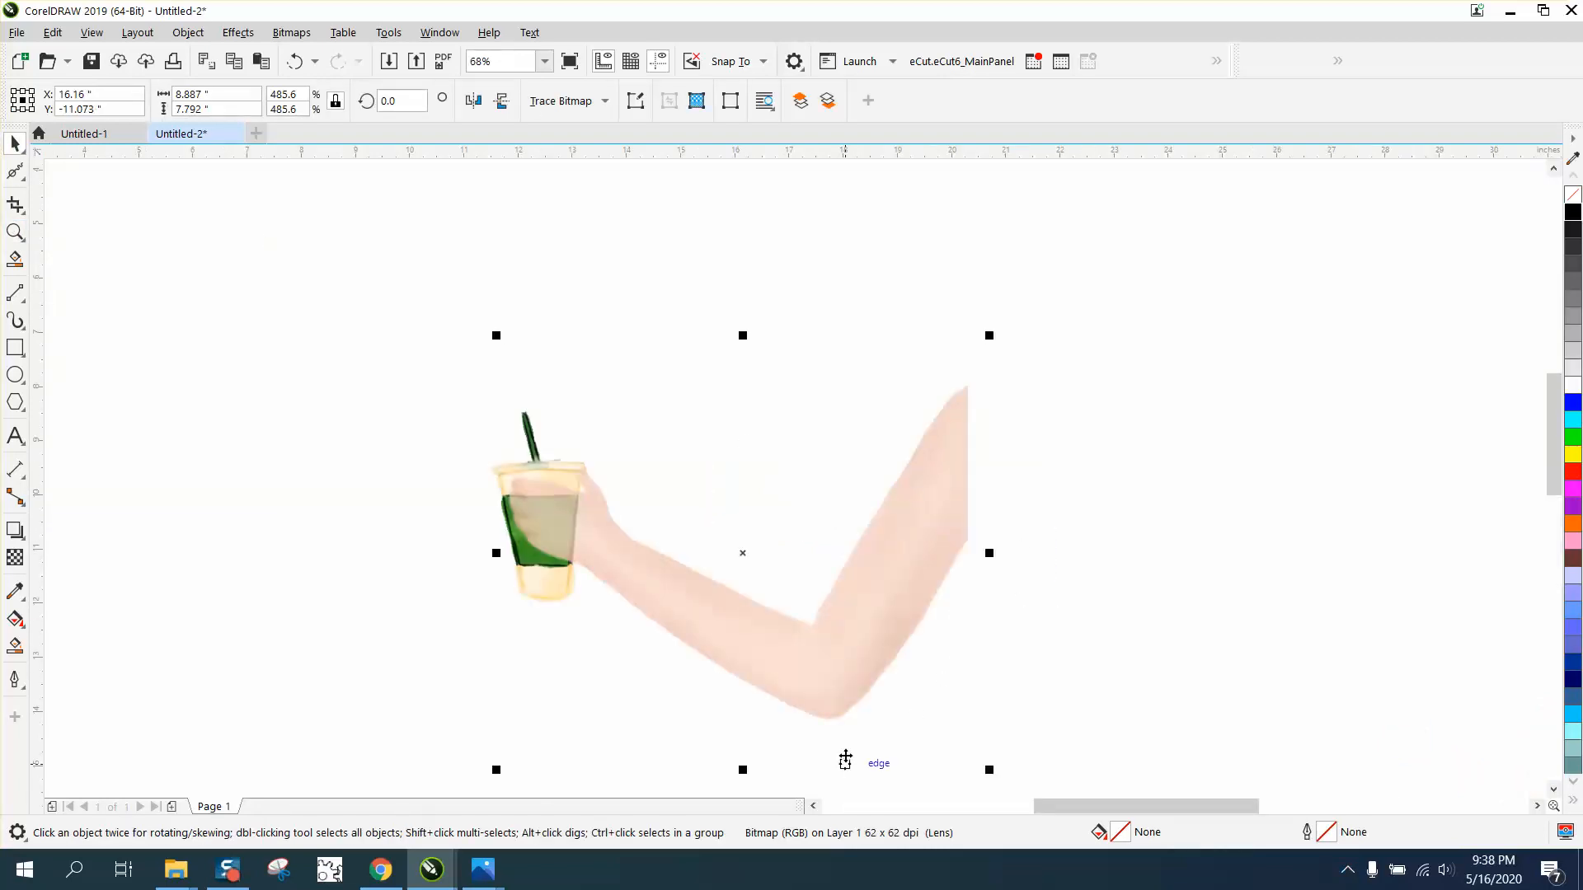
drag(856, 667, 992, 601)
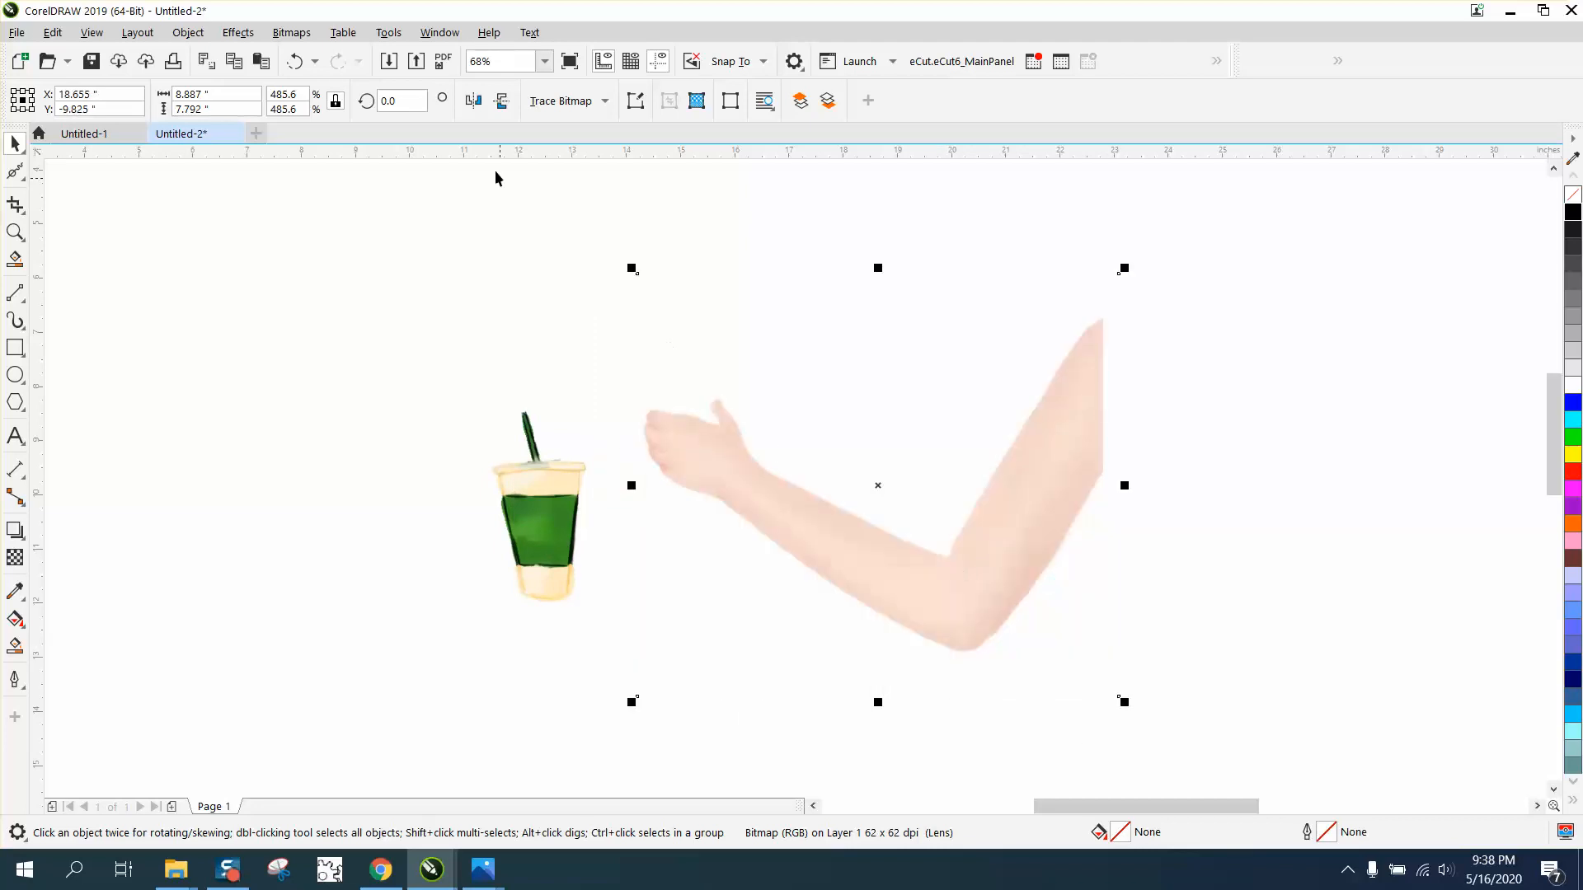
click(557, 101)
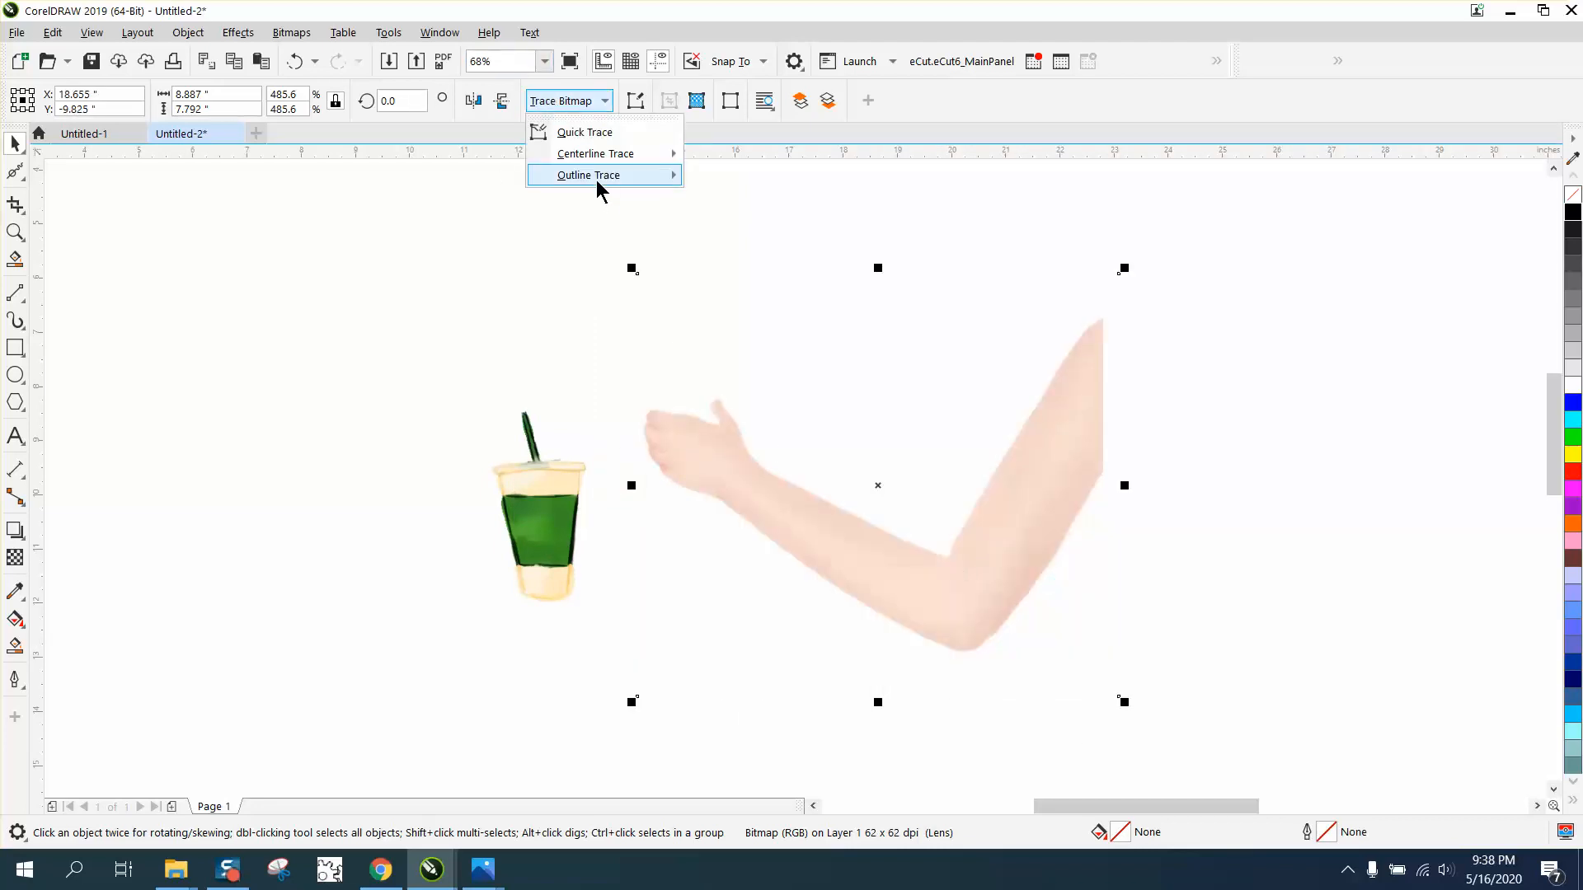
mouse_move(601, 184)
click(721, 248)
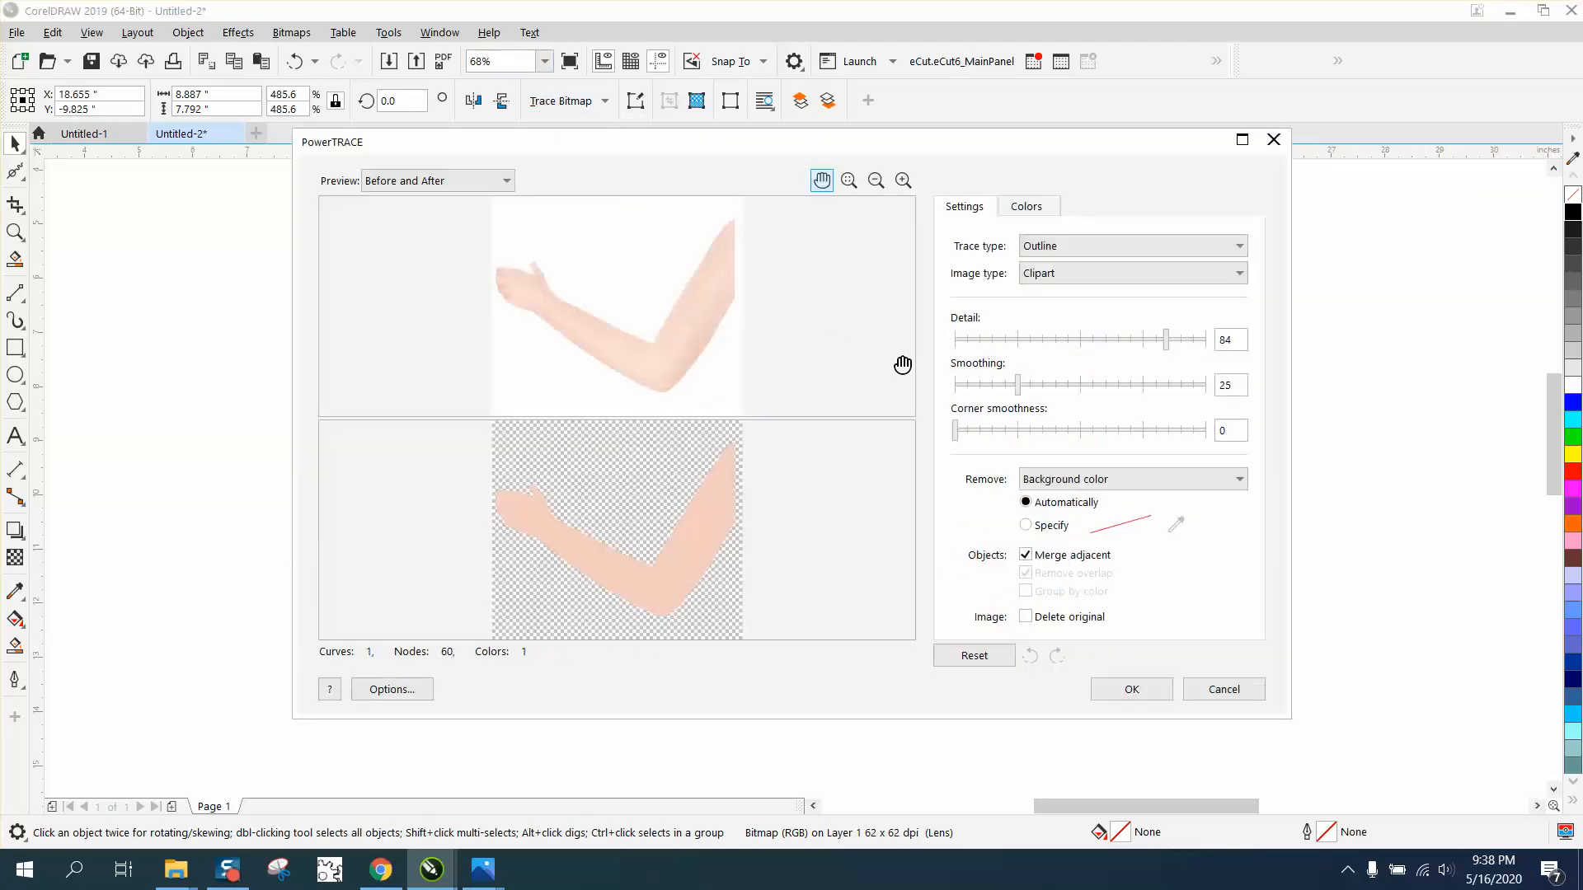
click(1125, 685)
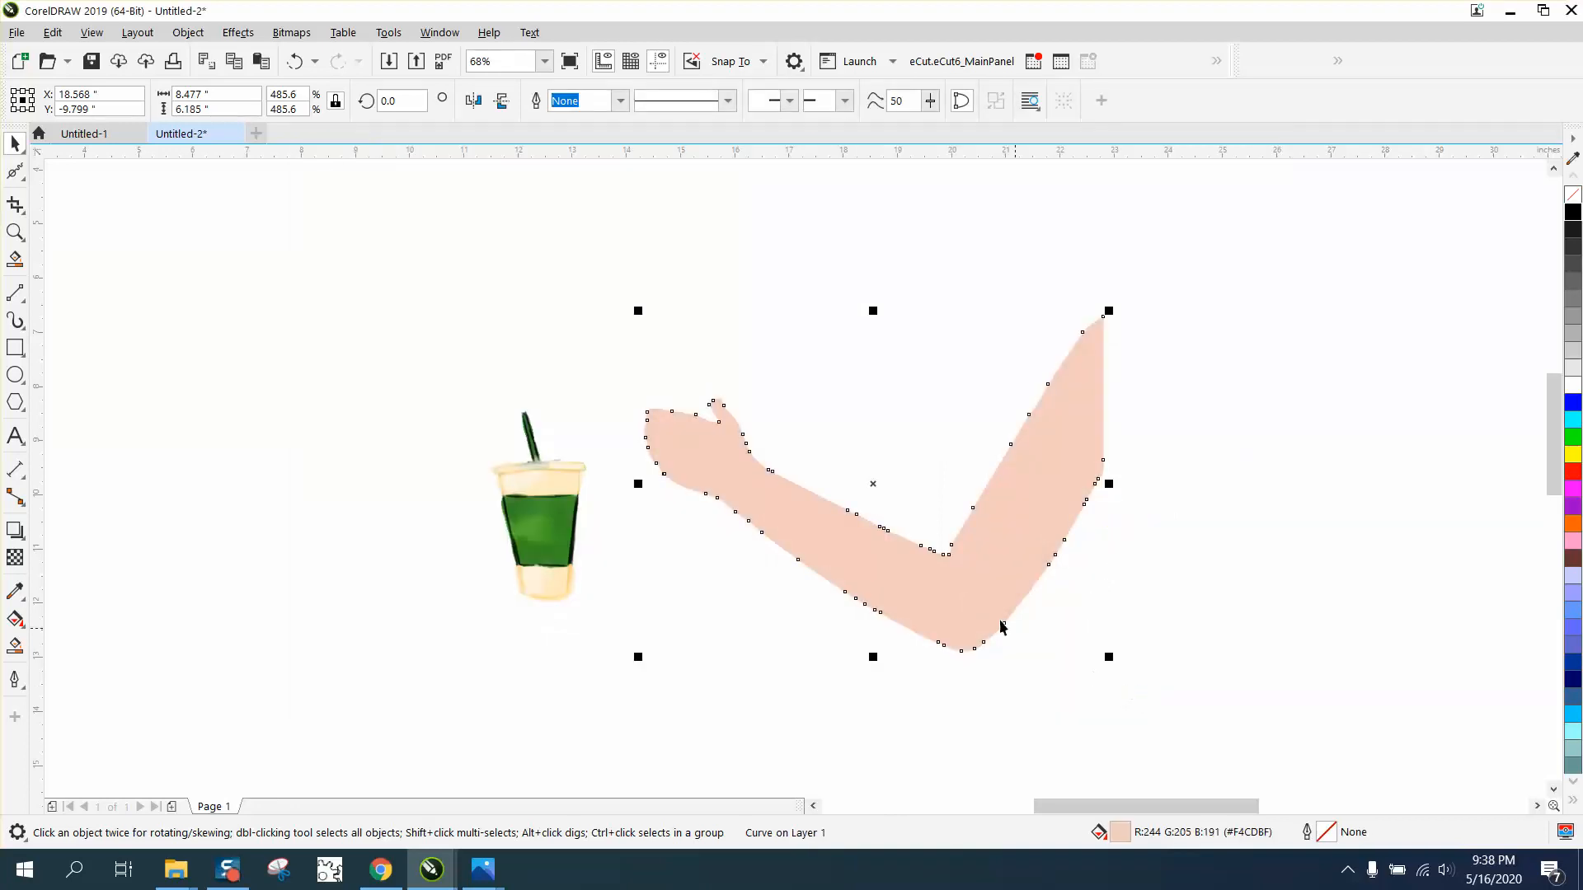
Move the traced arm curve clear of the original image, remove its fill and give it a red outline.
scroll(932, 570, down, 3)
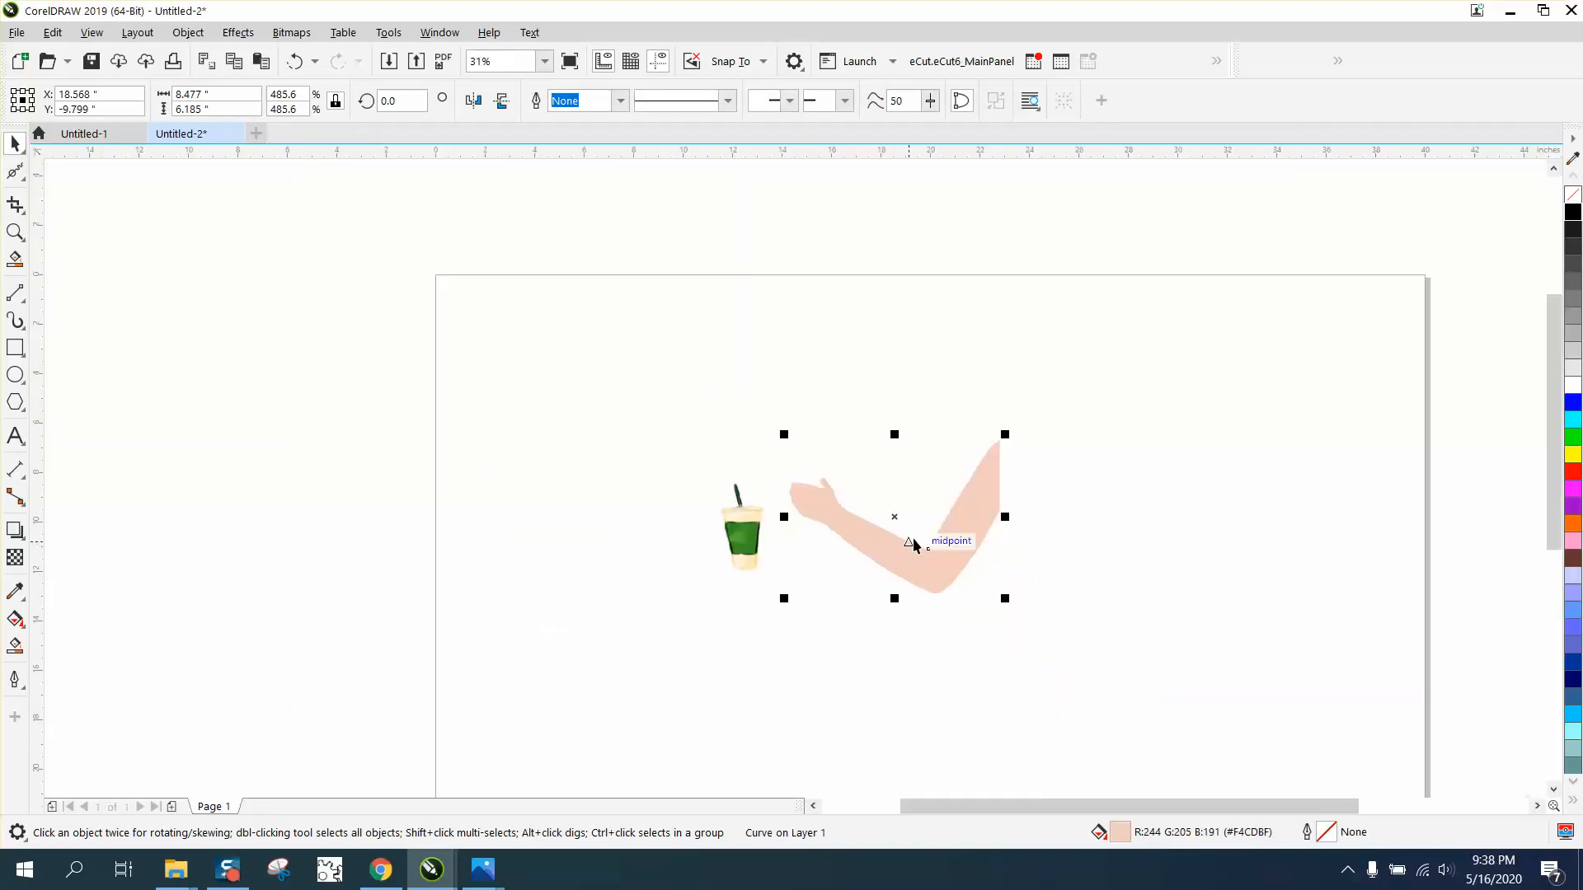
drag(913, 545, 1187, 545)
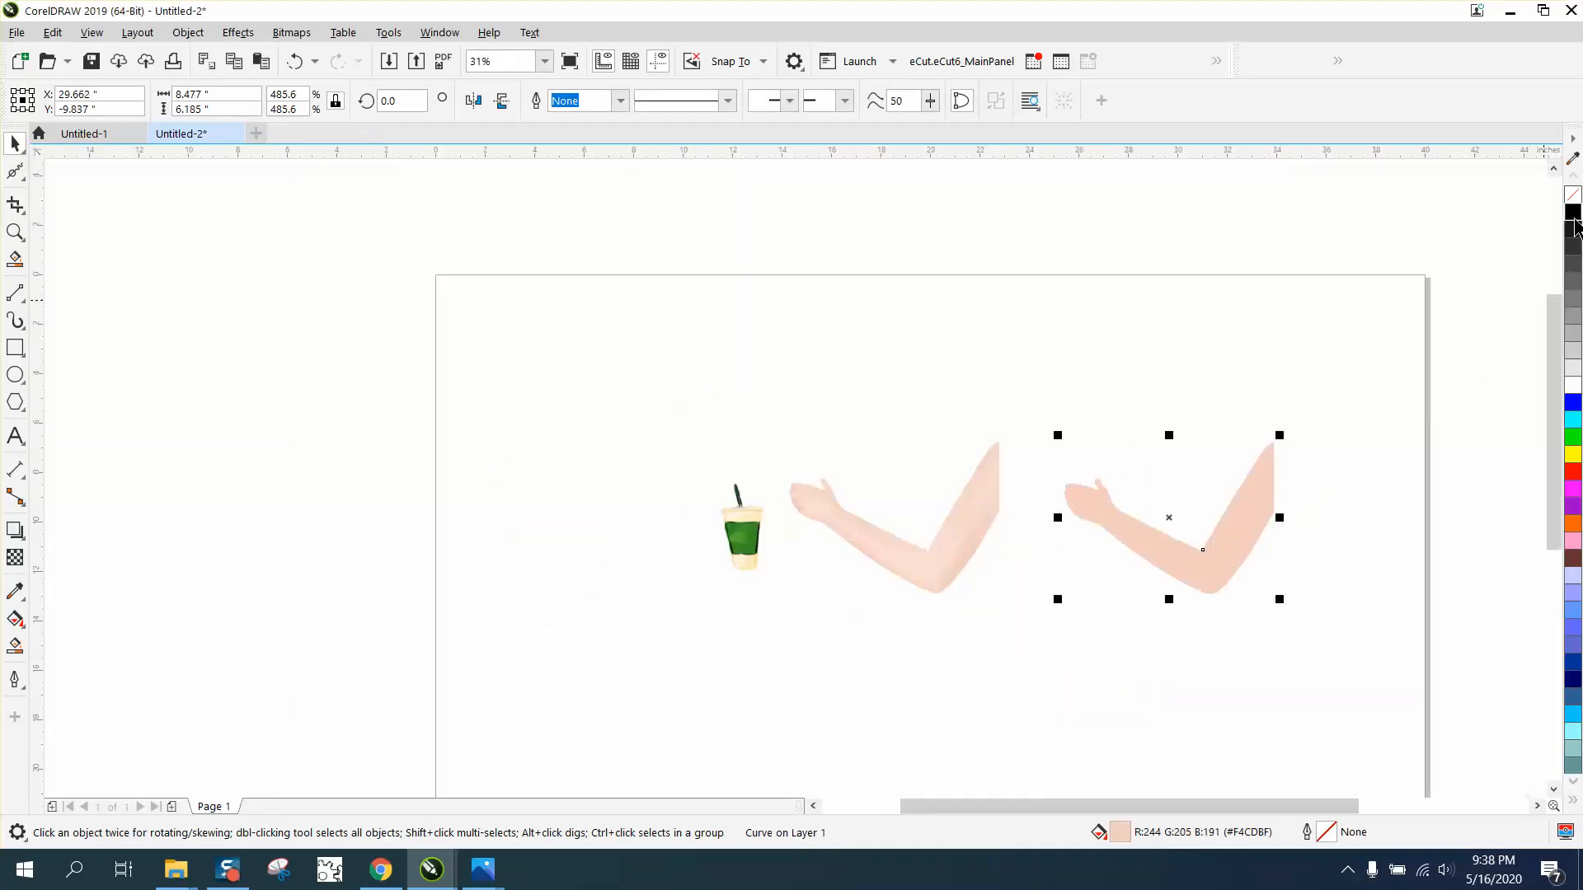
click(1573, 195)
right_click(1573, 482)
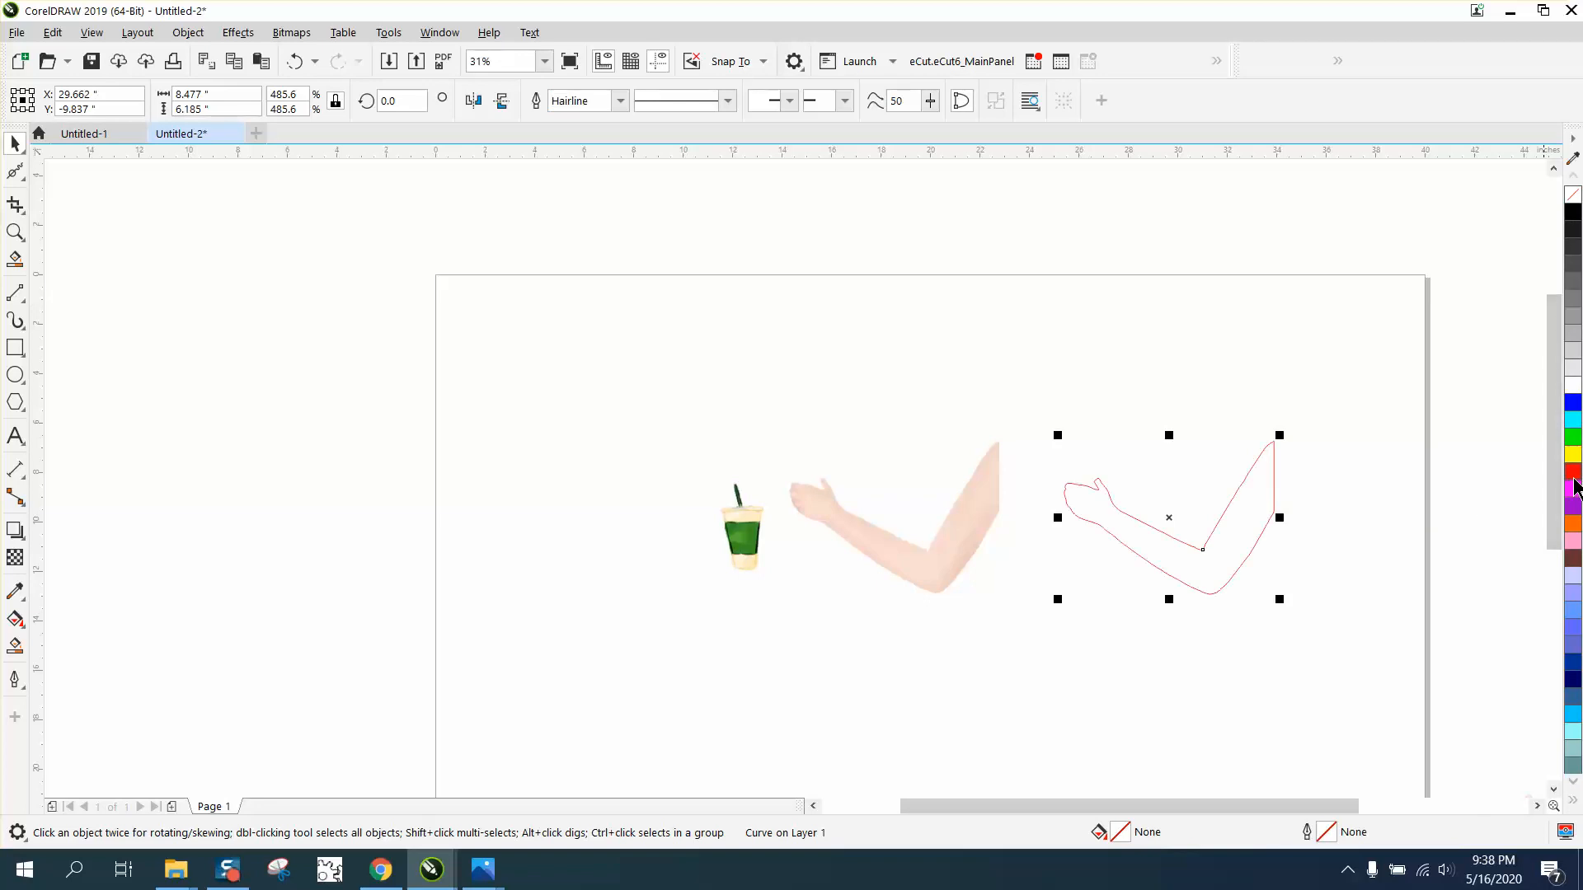
Move the arm image up out of the way and position the red arm outline with its hand around the cup.
drag(989, 524, 1081, 359)
drag(1159, 536, 855, 552)
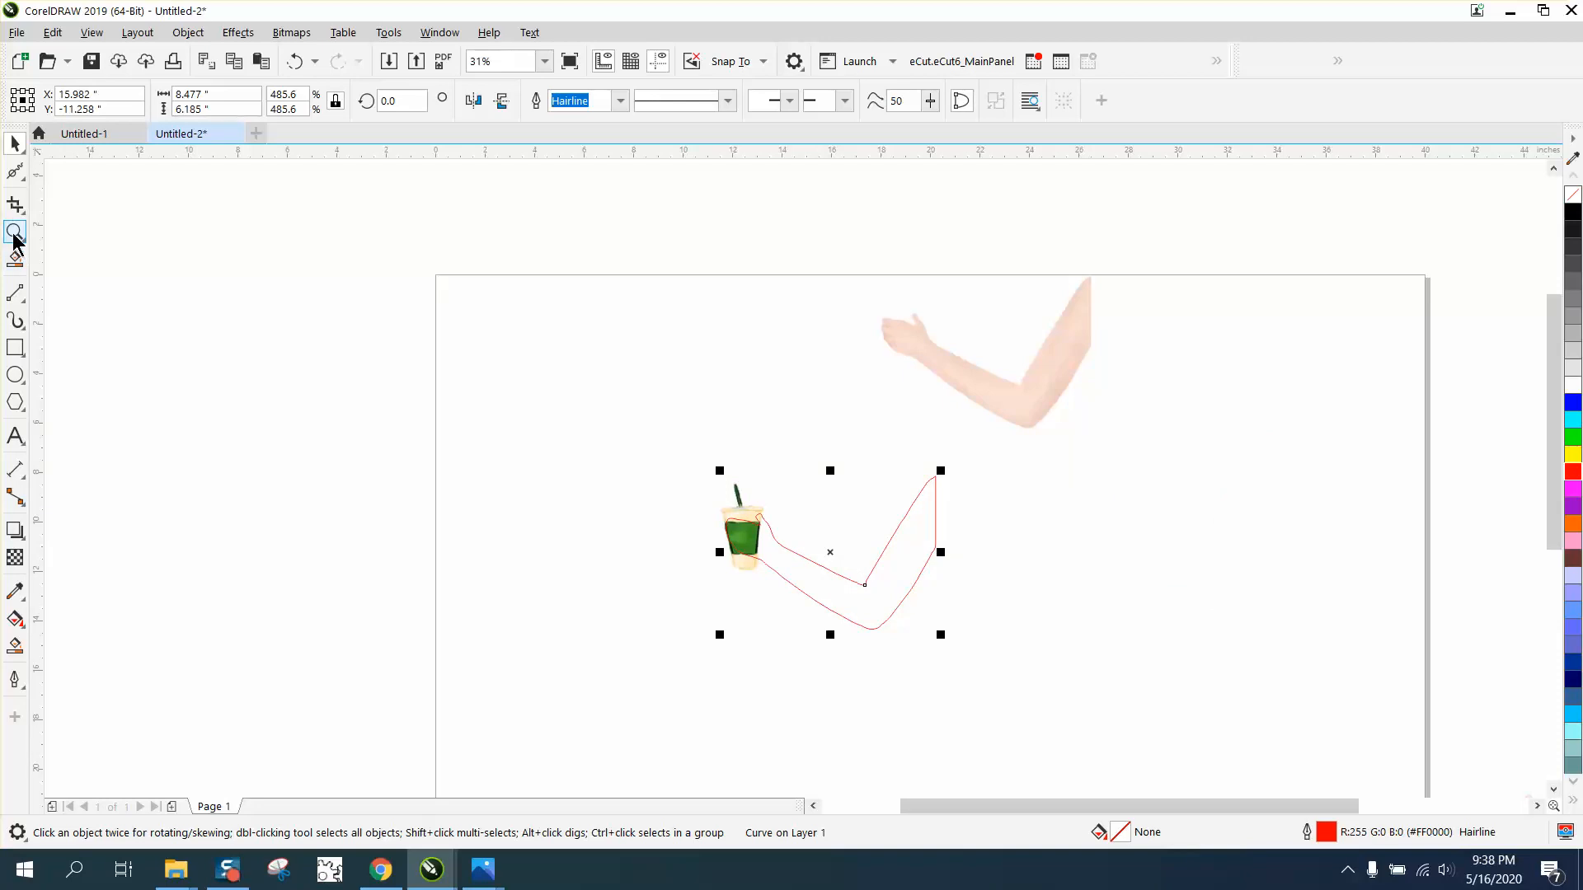
click(15, 231)
drag(685, 463, 1231, 745)
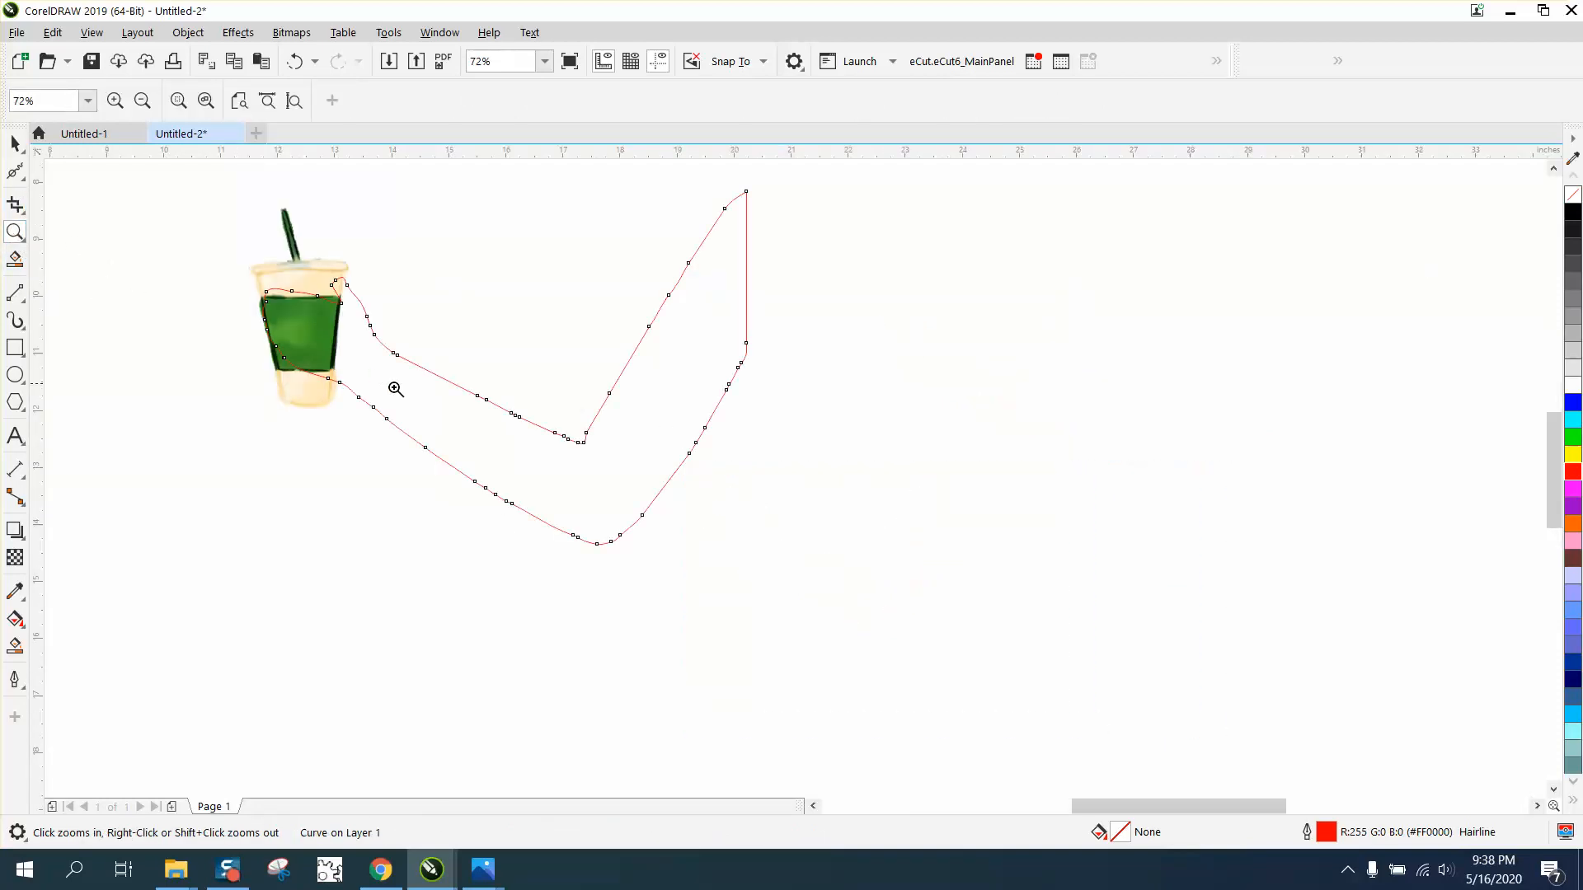
click(15, 144)
key(space)
drag(491, 408, 485, 413)
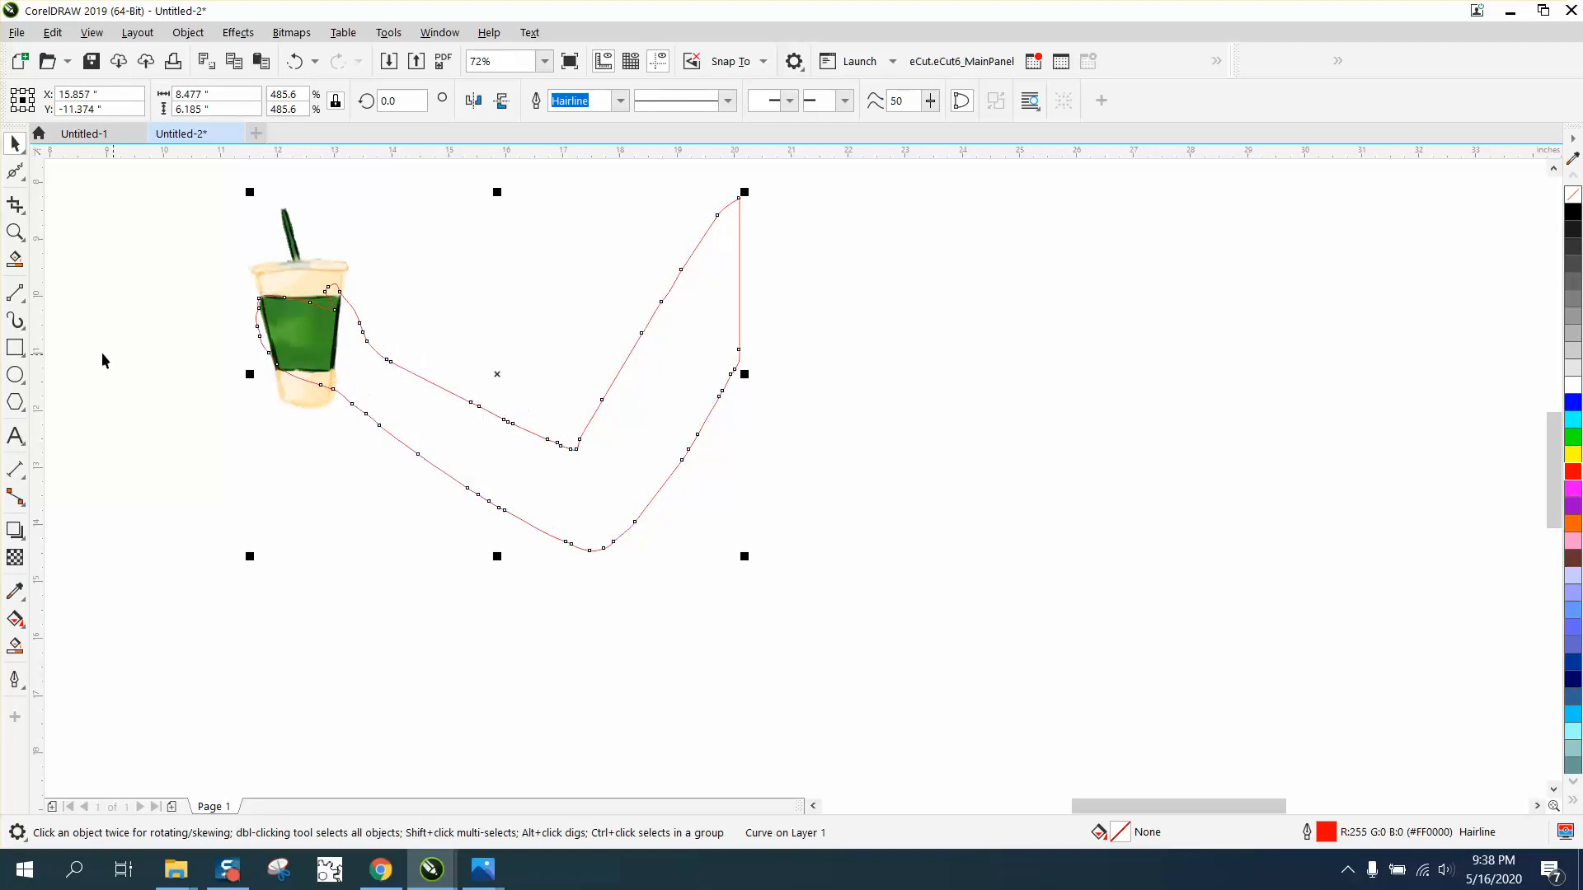
Draw a two-point line about 1.65 inches long across the hand outline, following the cup's edge nearest the arm.
click(18, 297)
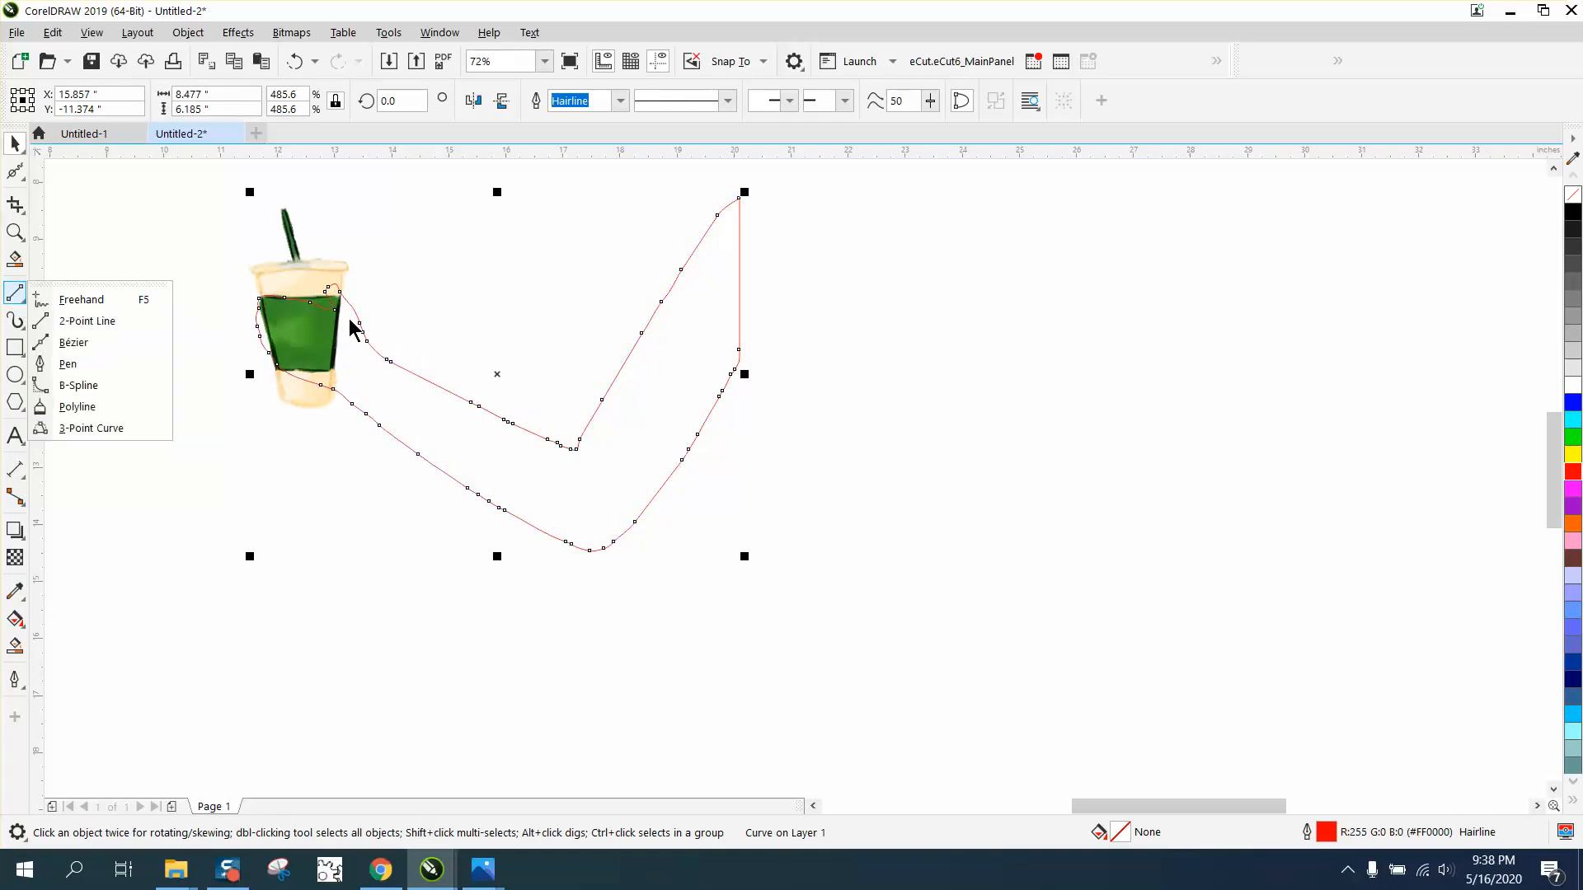
click(109, 321)
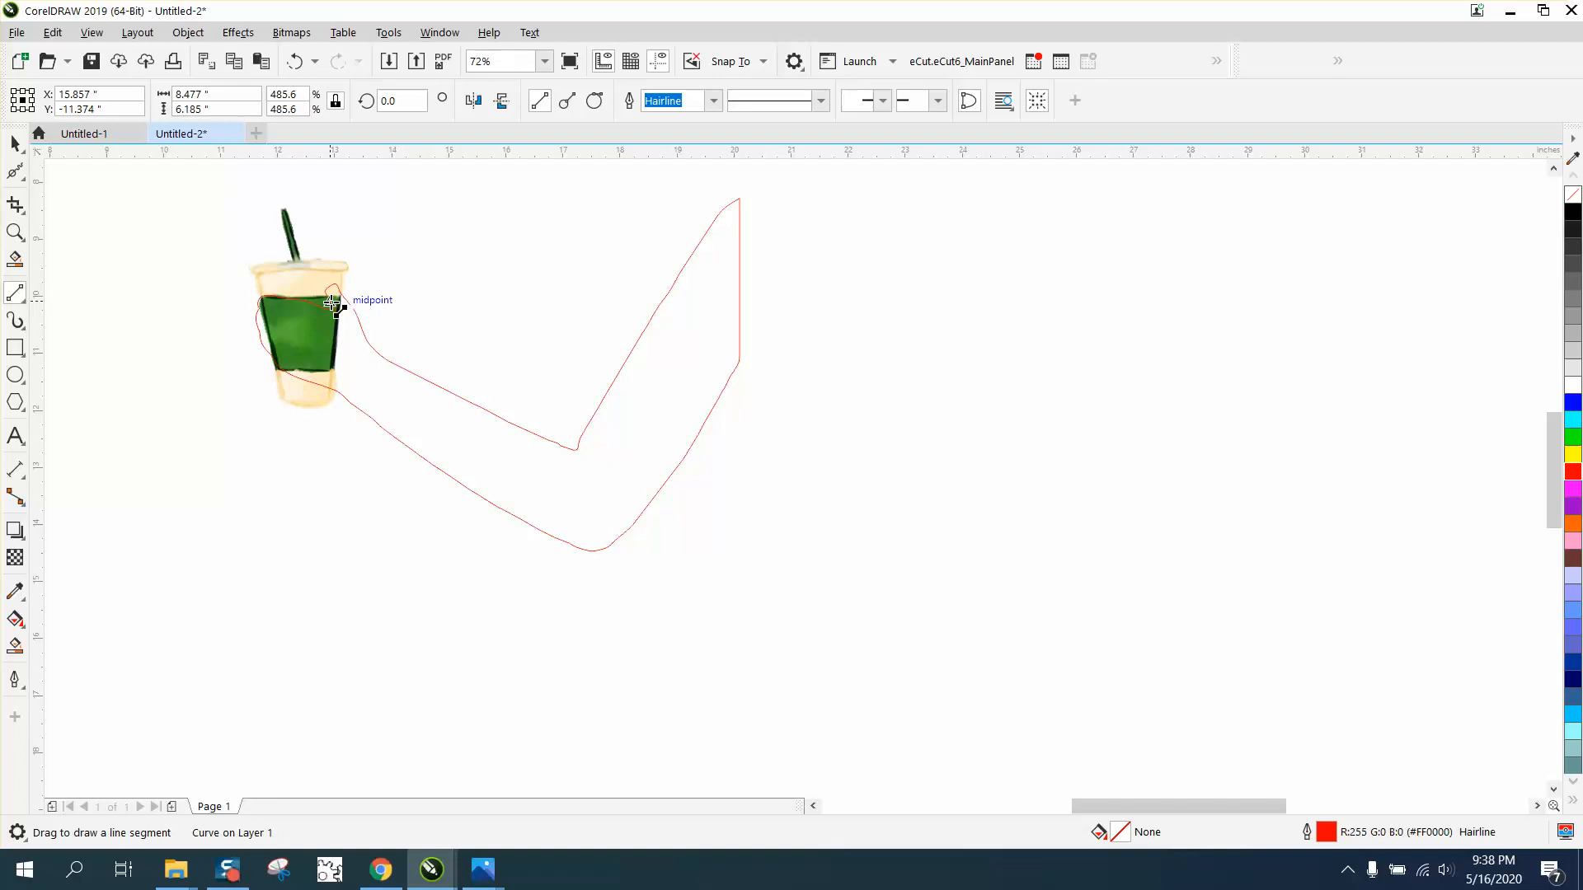
drag(344, 297, 333, 389)
click(18, 147)
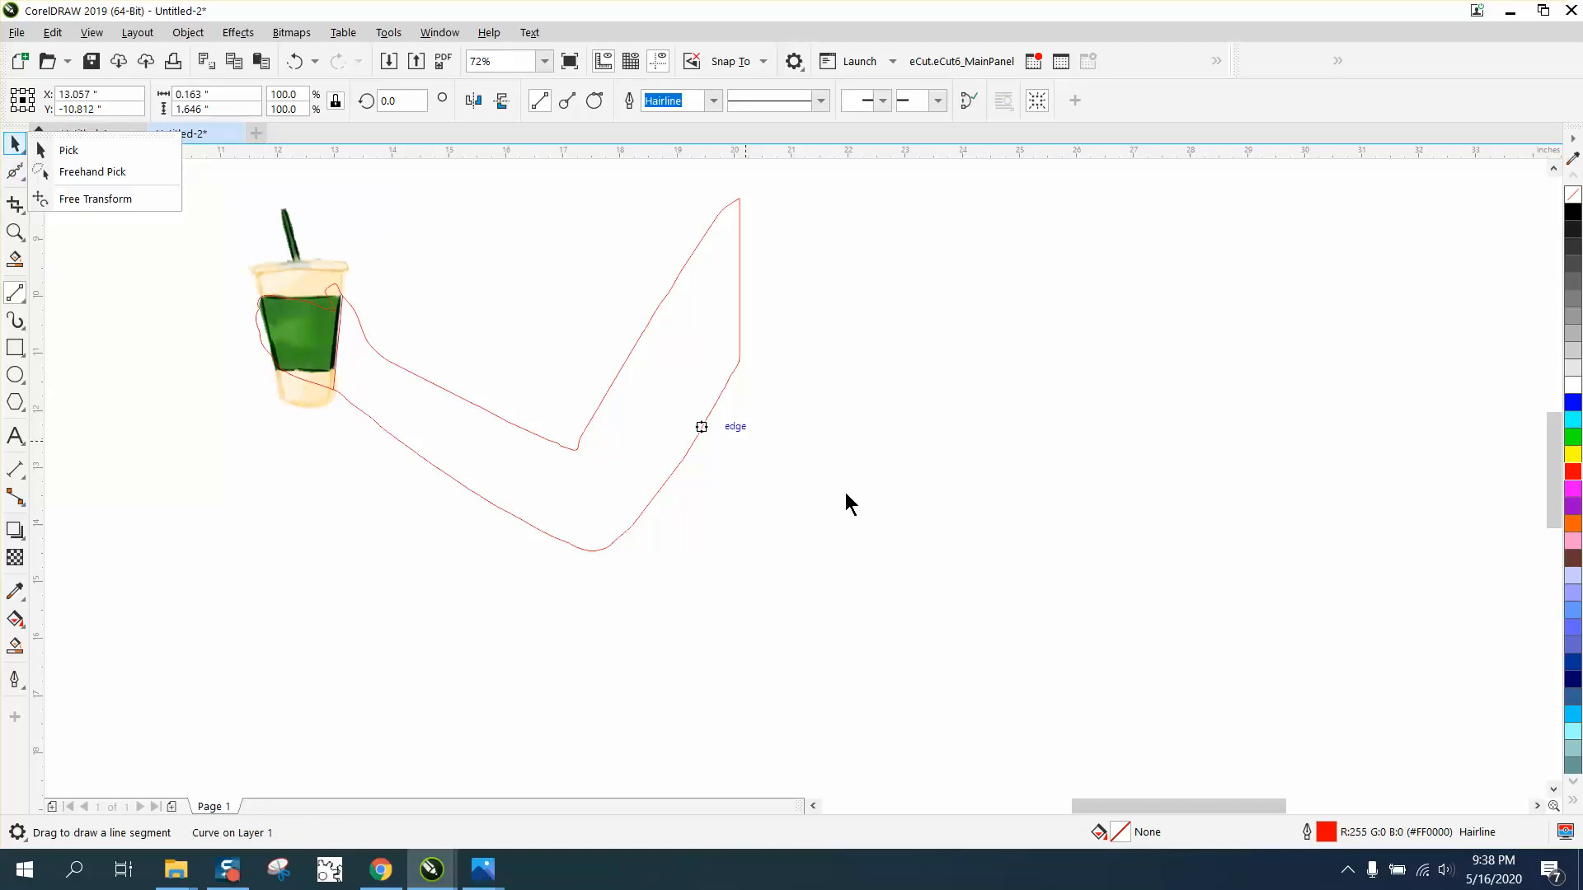
scroll(841, 491, down, 2)
click(775, 409)
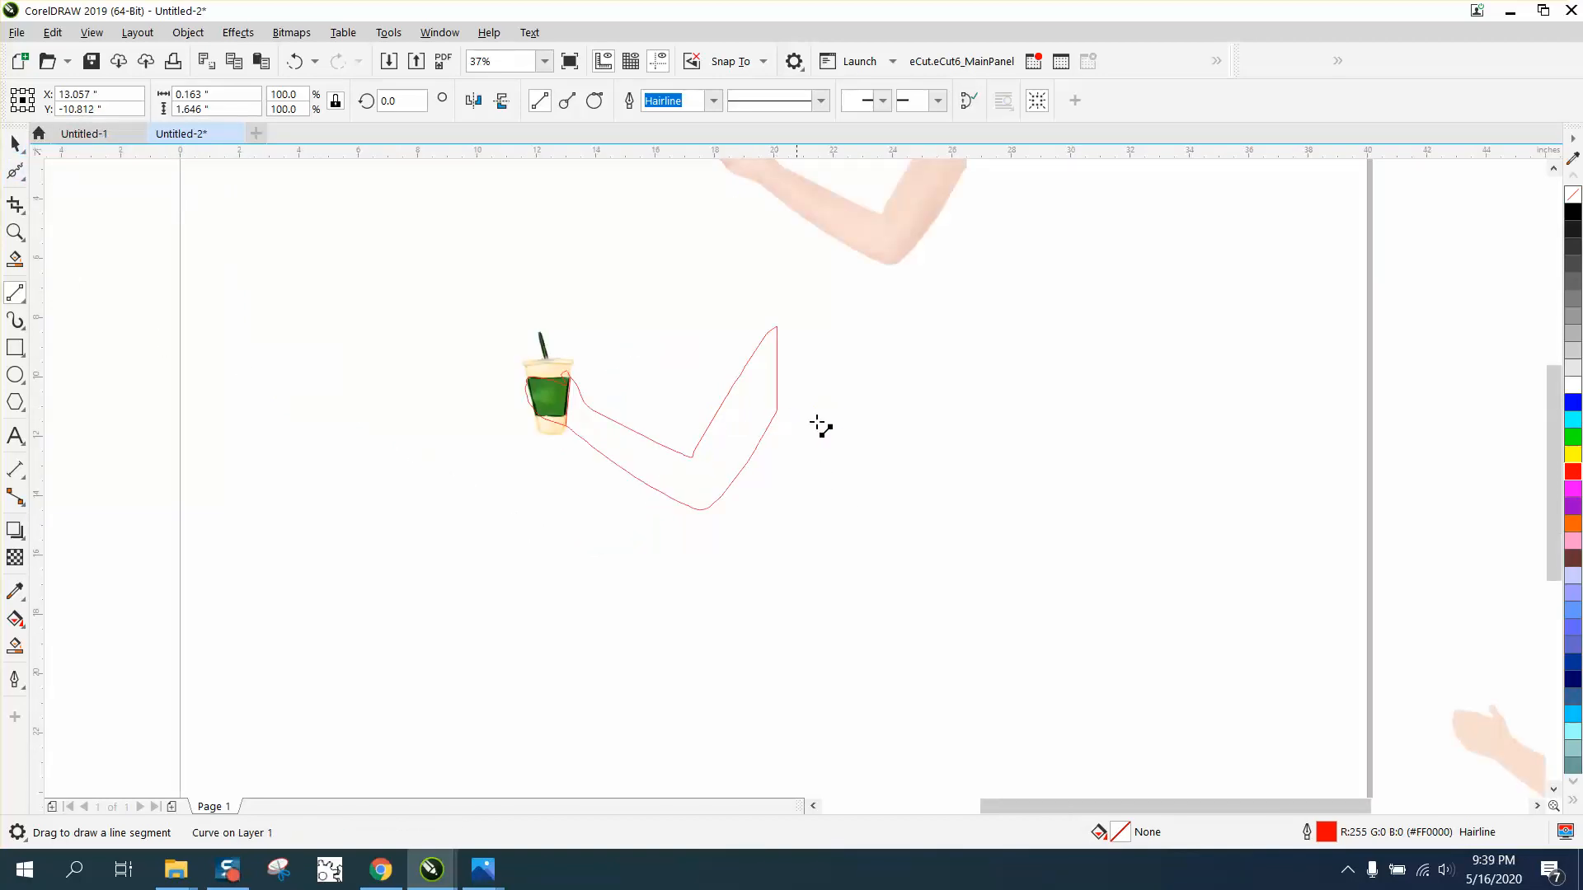
drag(907, 447, 899, 447)
click(16, 144)
click(1460, 407)
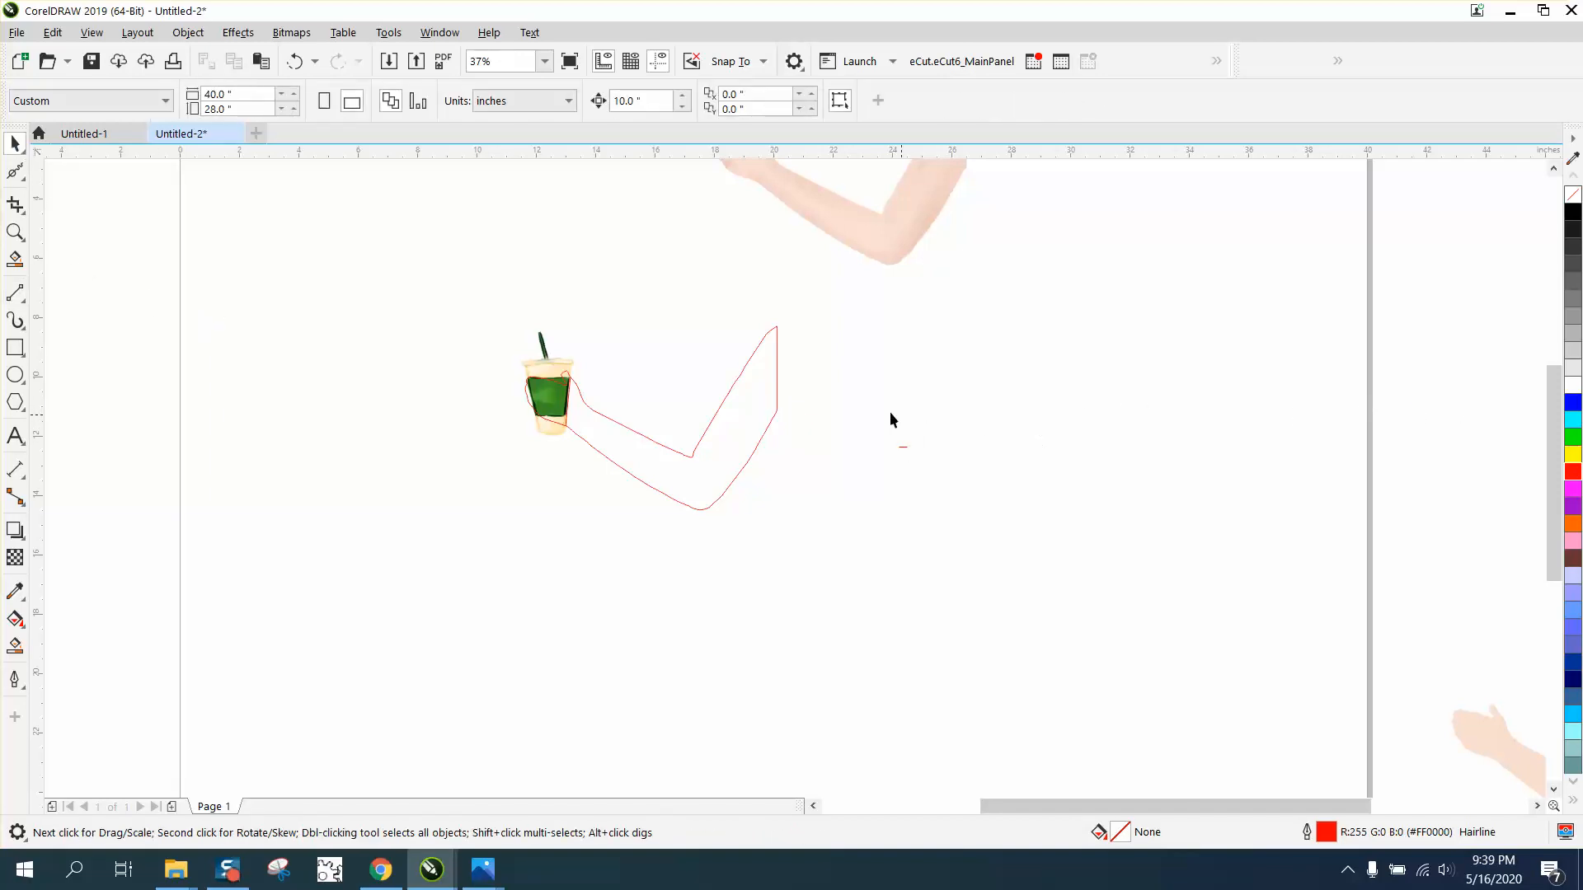
drag(953, 478, 954, 478)
key(Delete)
Shift the arm outline and the line across its hand 10 inches to the right, away from the cup.
click(775, 408)
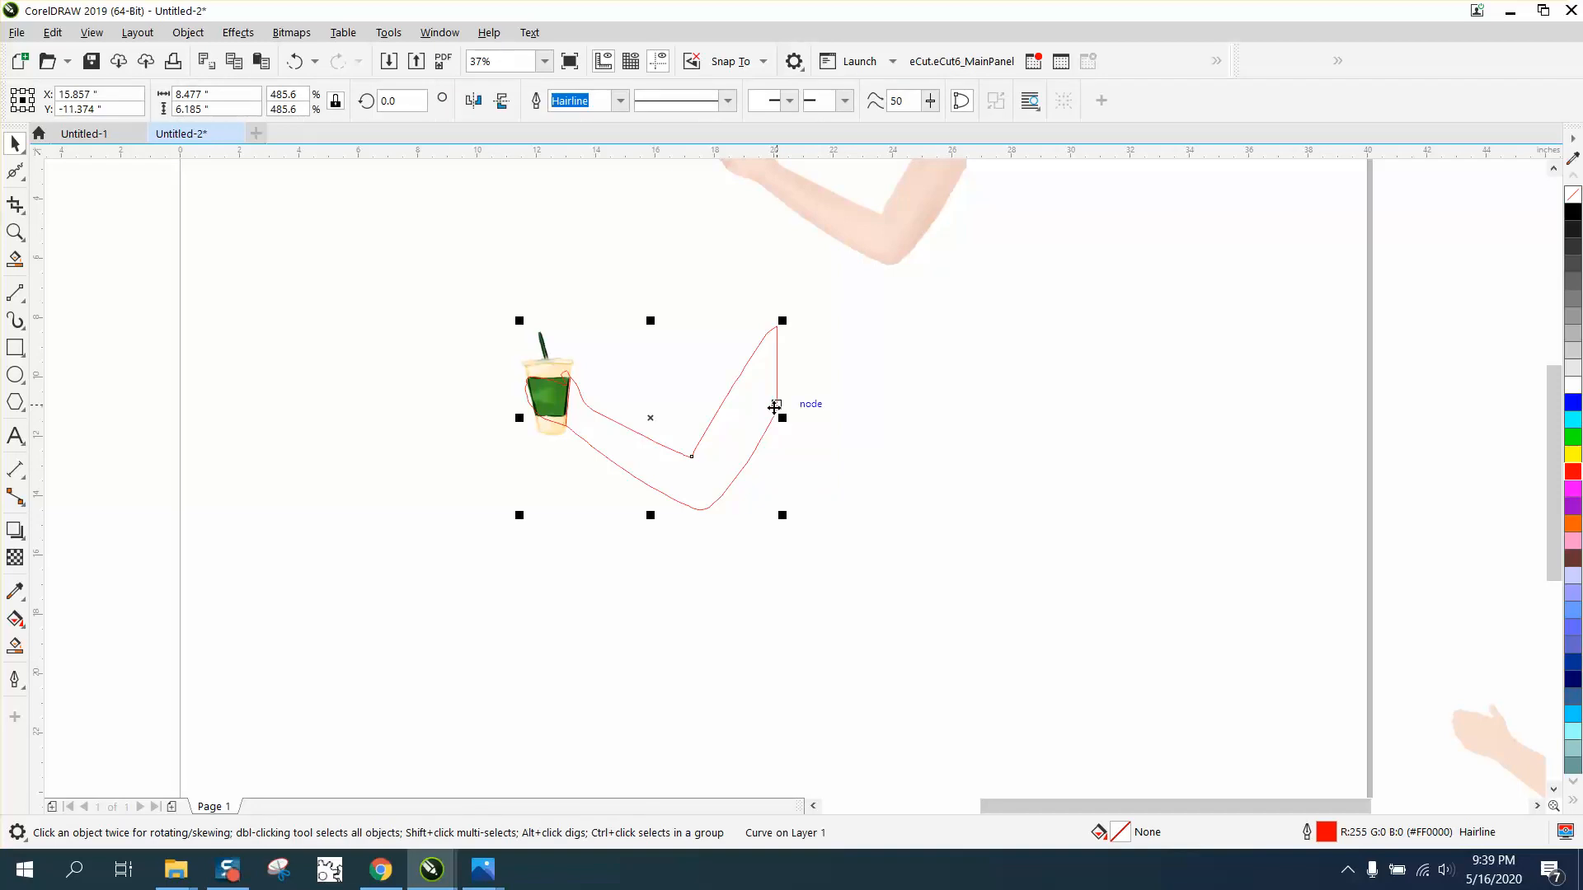
key(Right)
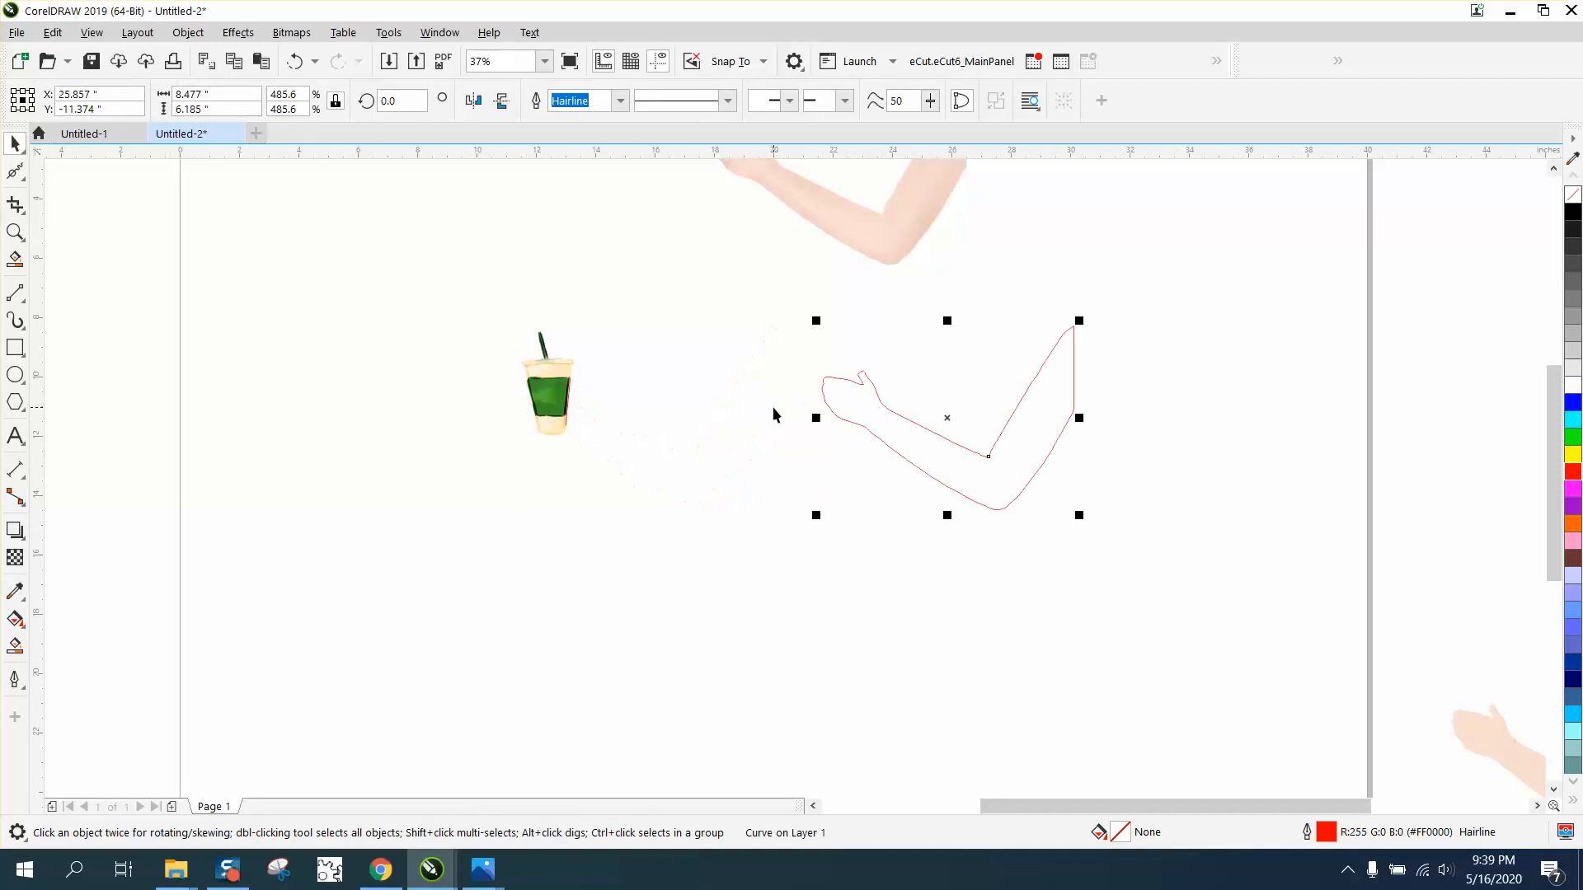
click(568, 397)
key(Right)
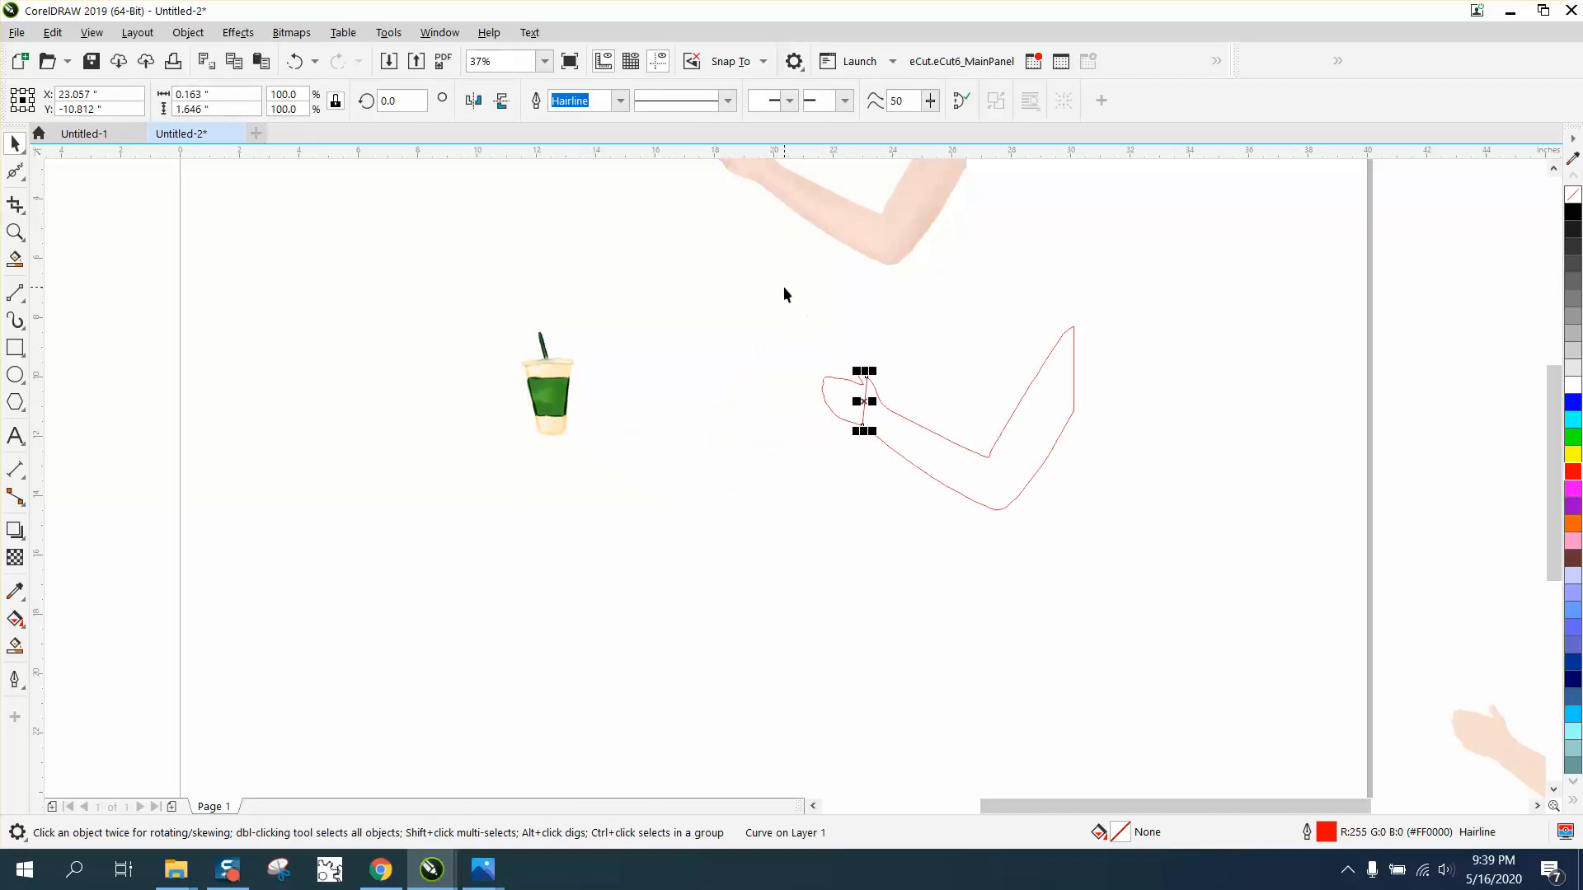
Move the arm image farther aside, and duplicate the arm outline with its hand line 10 inches below the original.
drag(783, 294, 1088, 346)
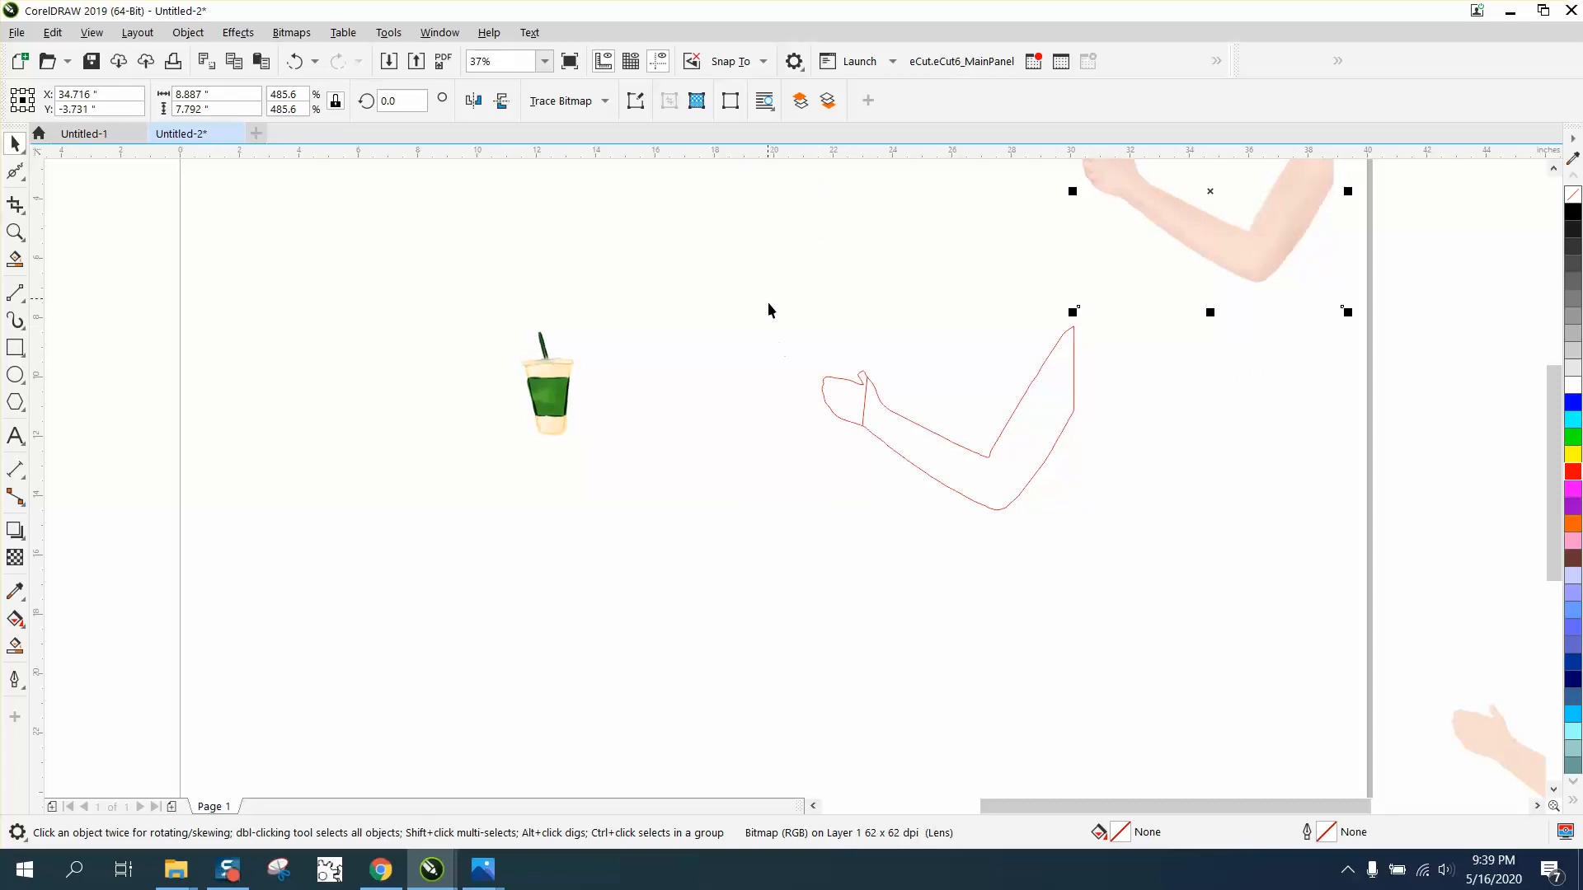
drag(768, 309, 1190, 574)
key(KP_Add)
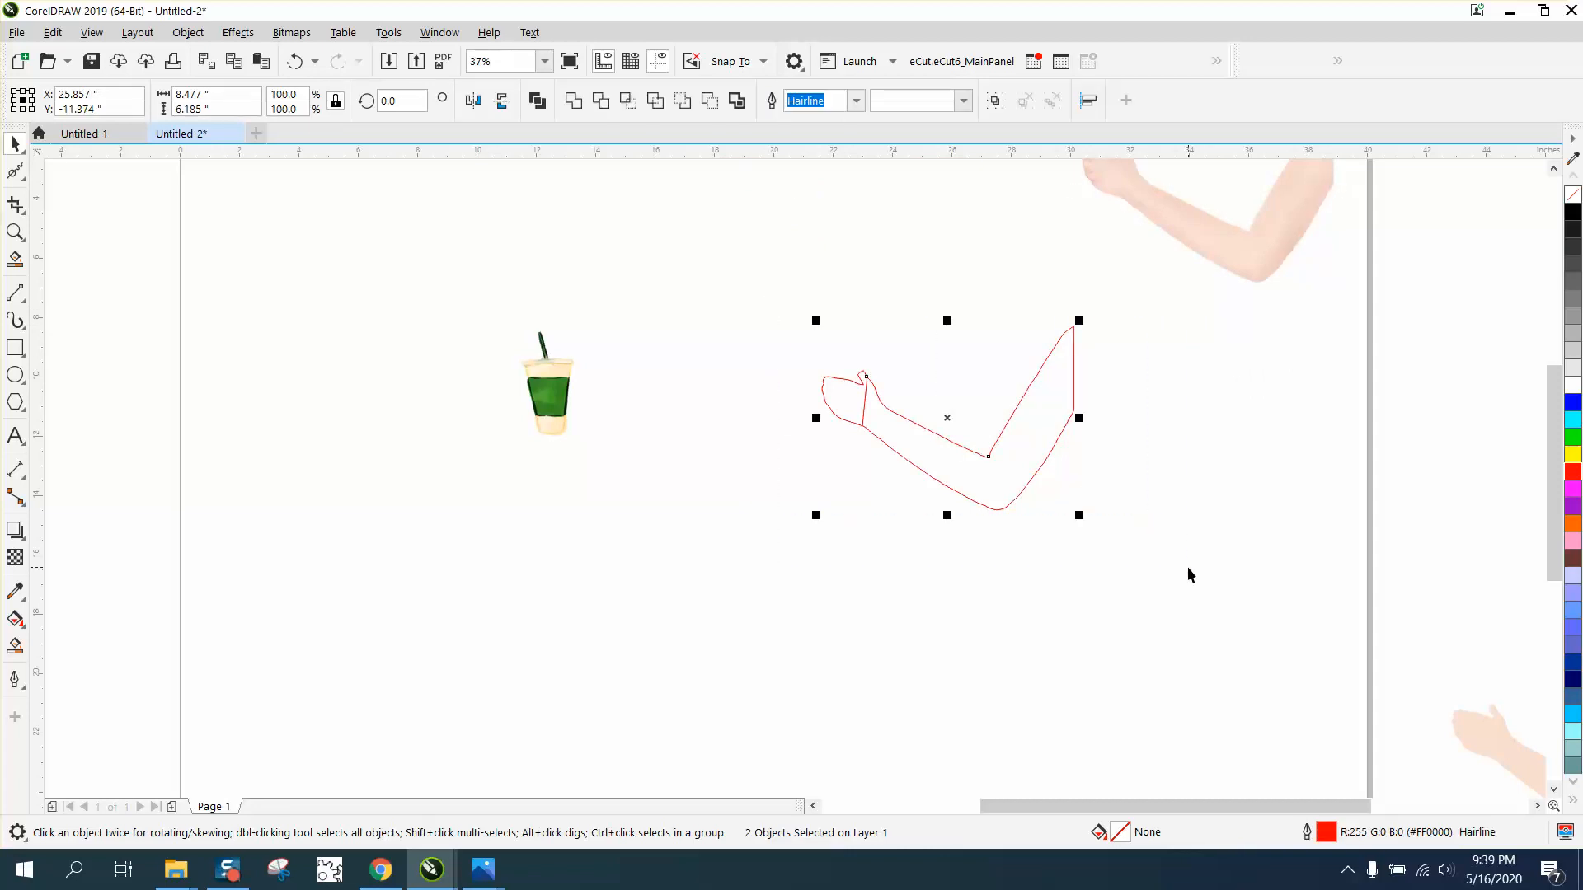
key(Down)
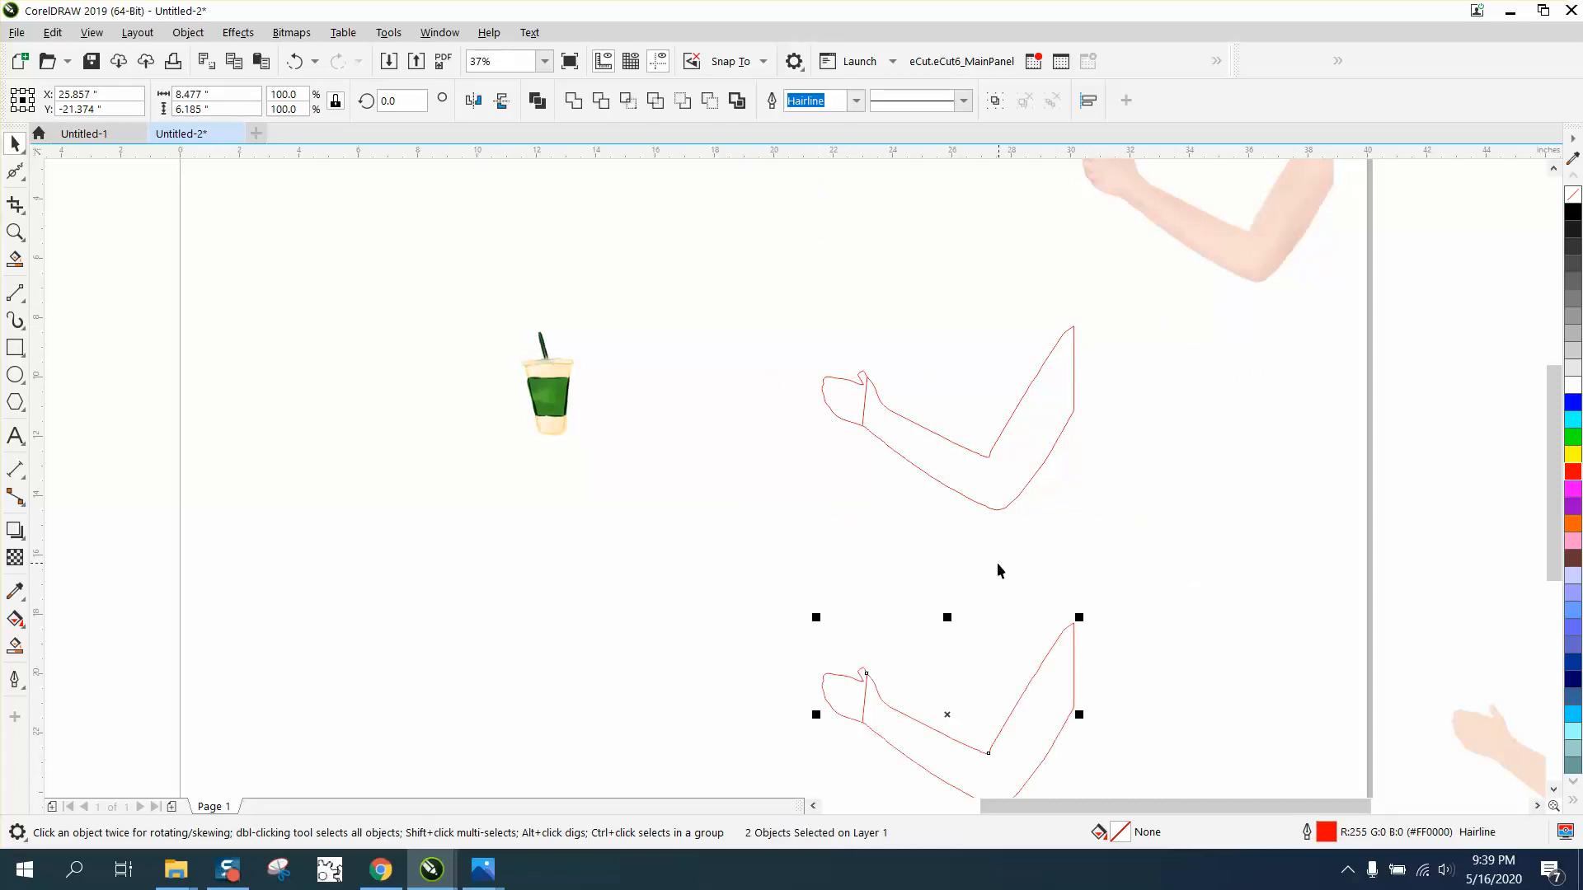
Use Virtual Segment Delete to leave only the hand in the upper outline and the arm in the lower one, and move the arm up 10 inches.
click(22, 213)
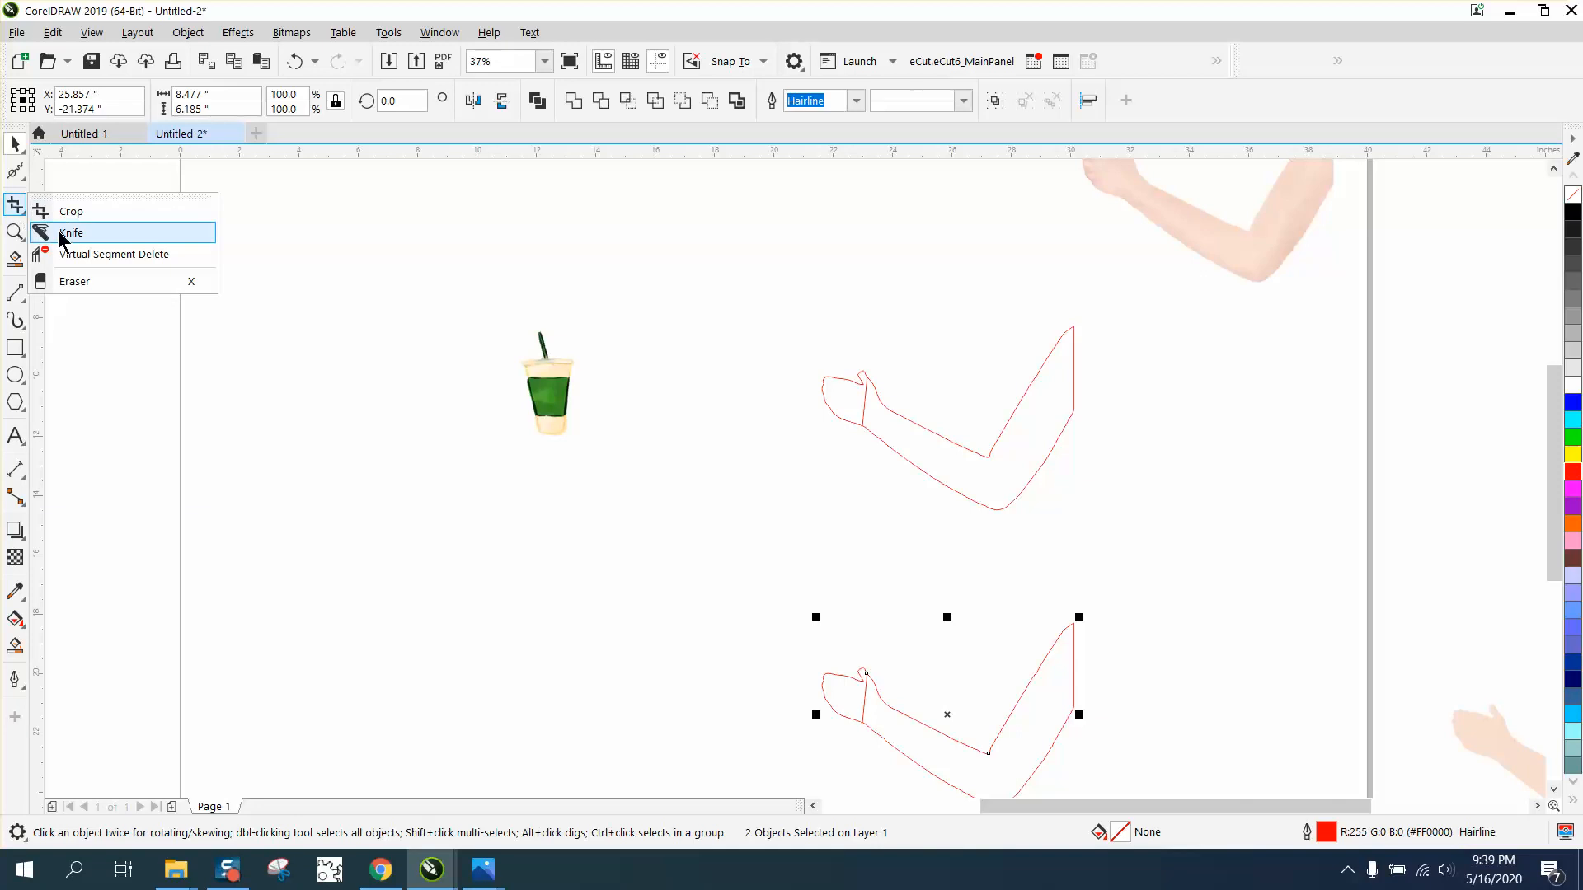
click(67, 251)
drag(937, 475, 972, 488)
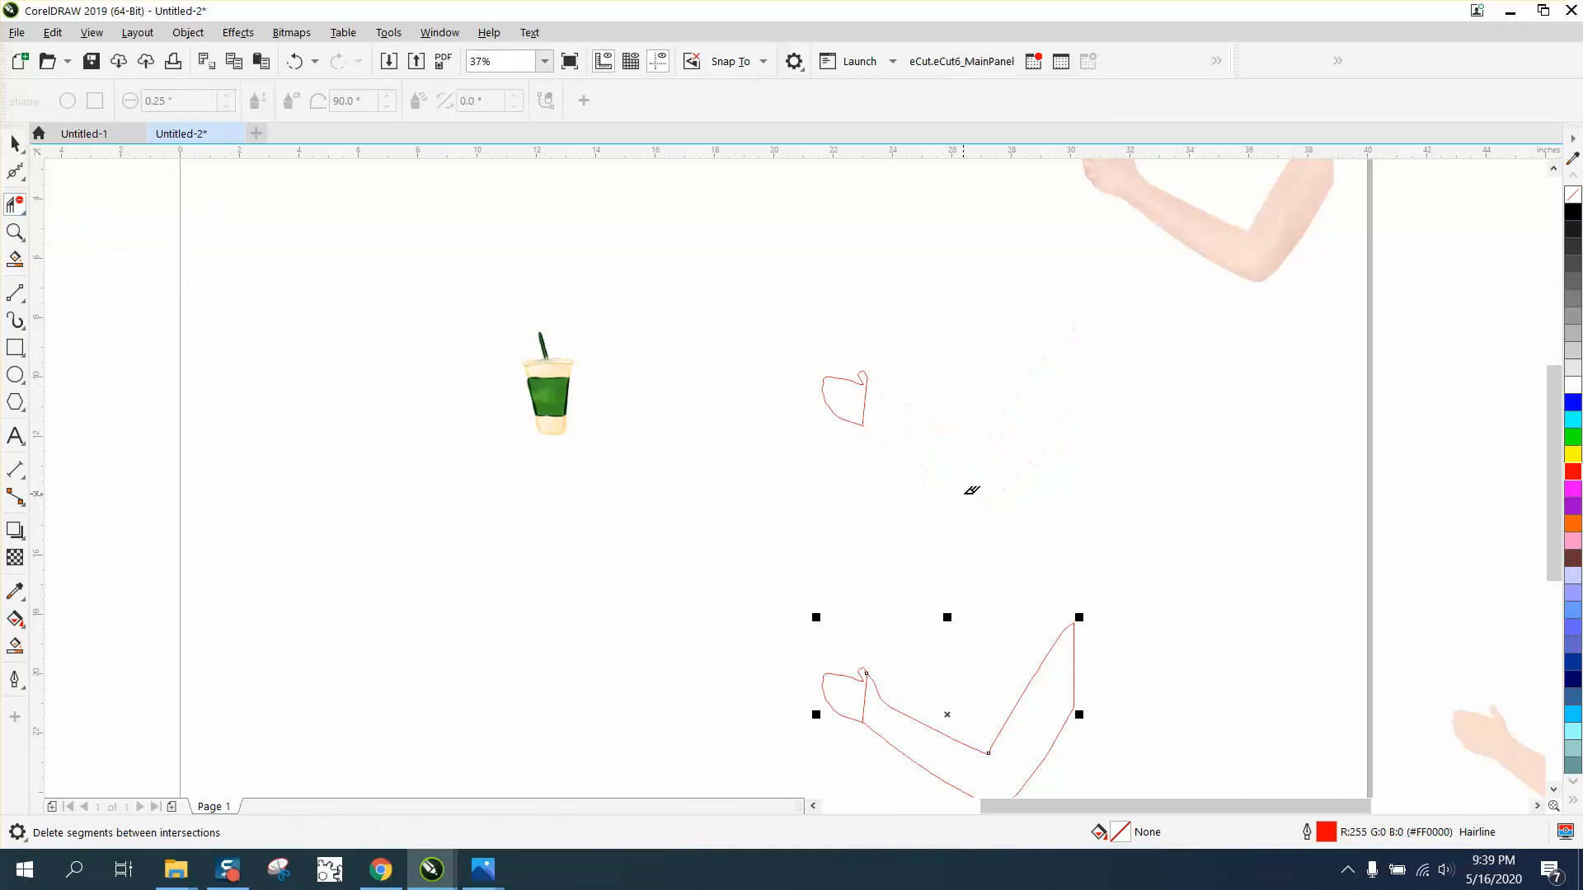
drag(827, 674, 815, 713)
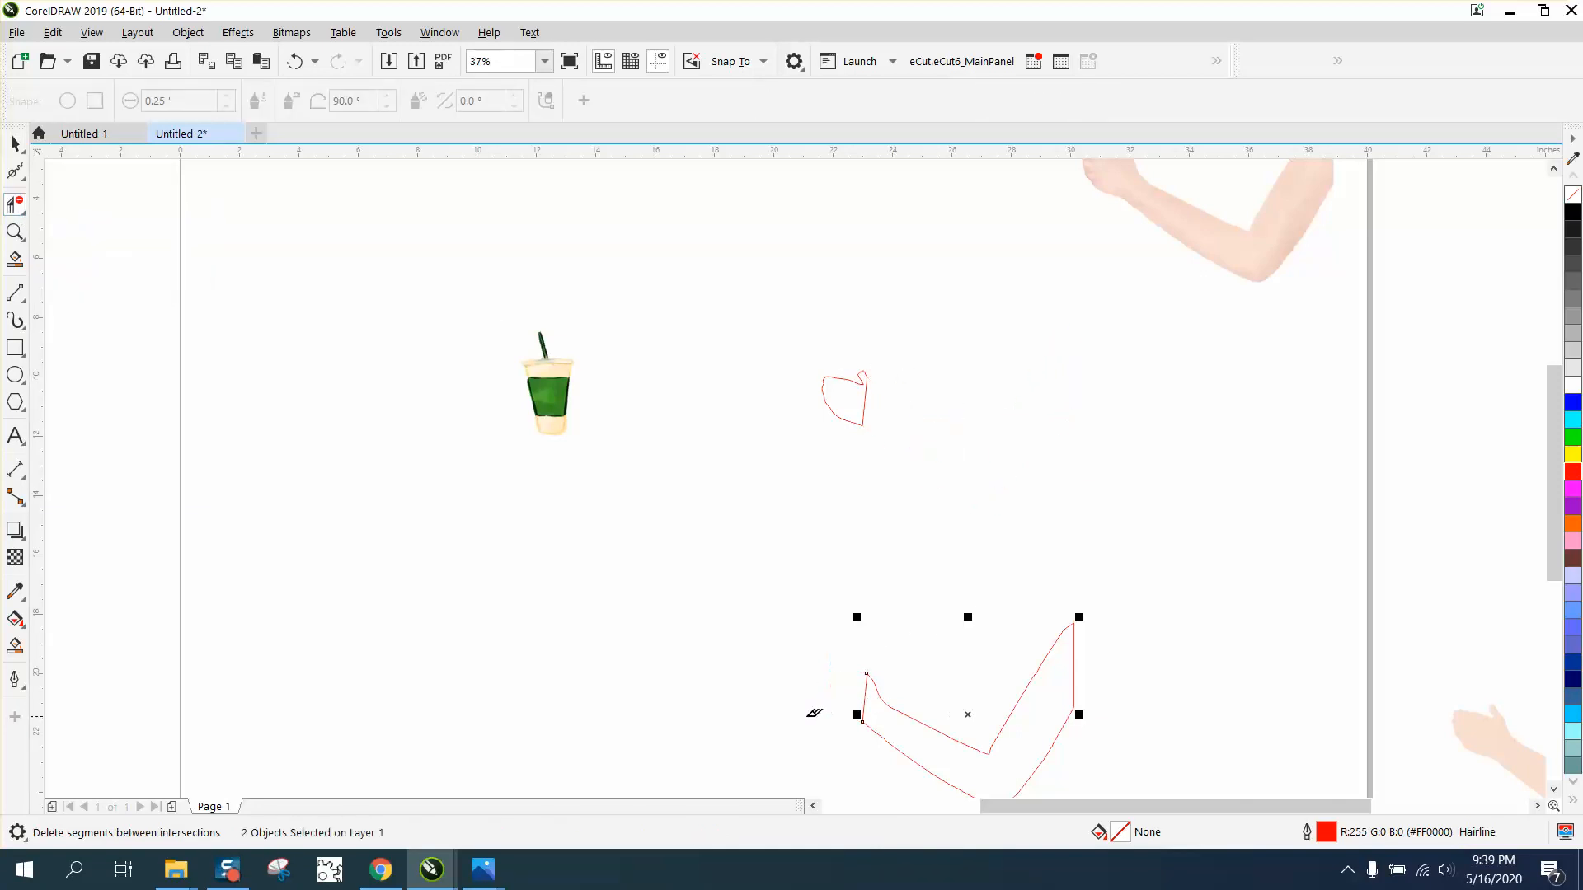
click(20, 148)
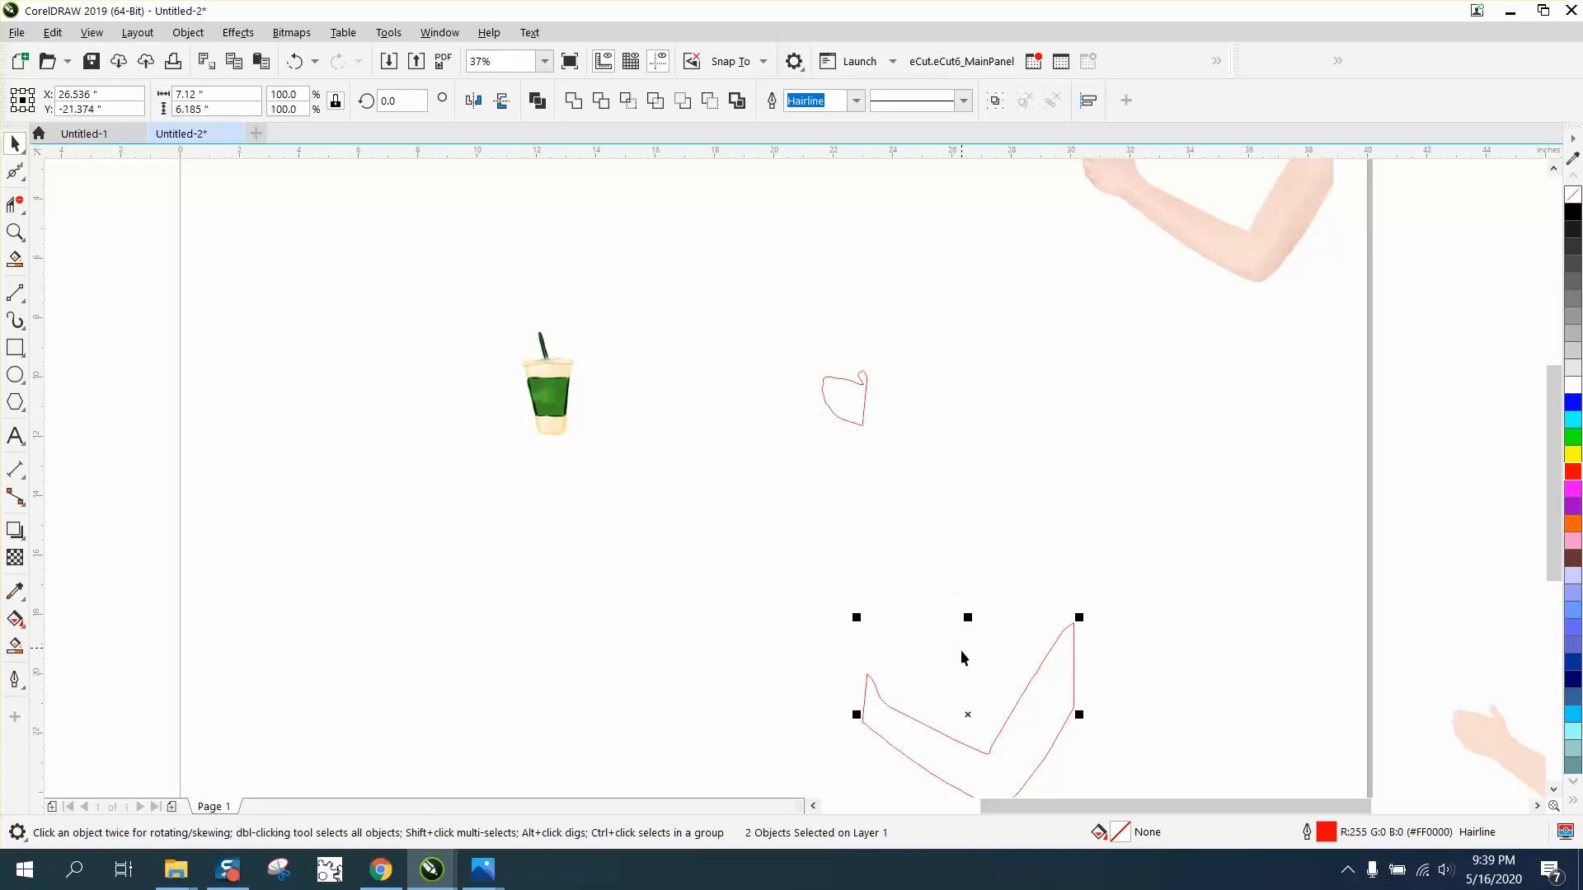
key(Up)
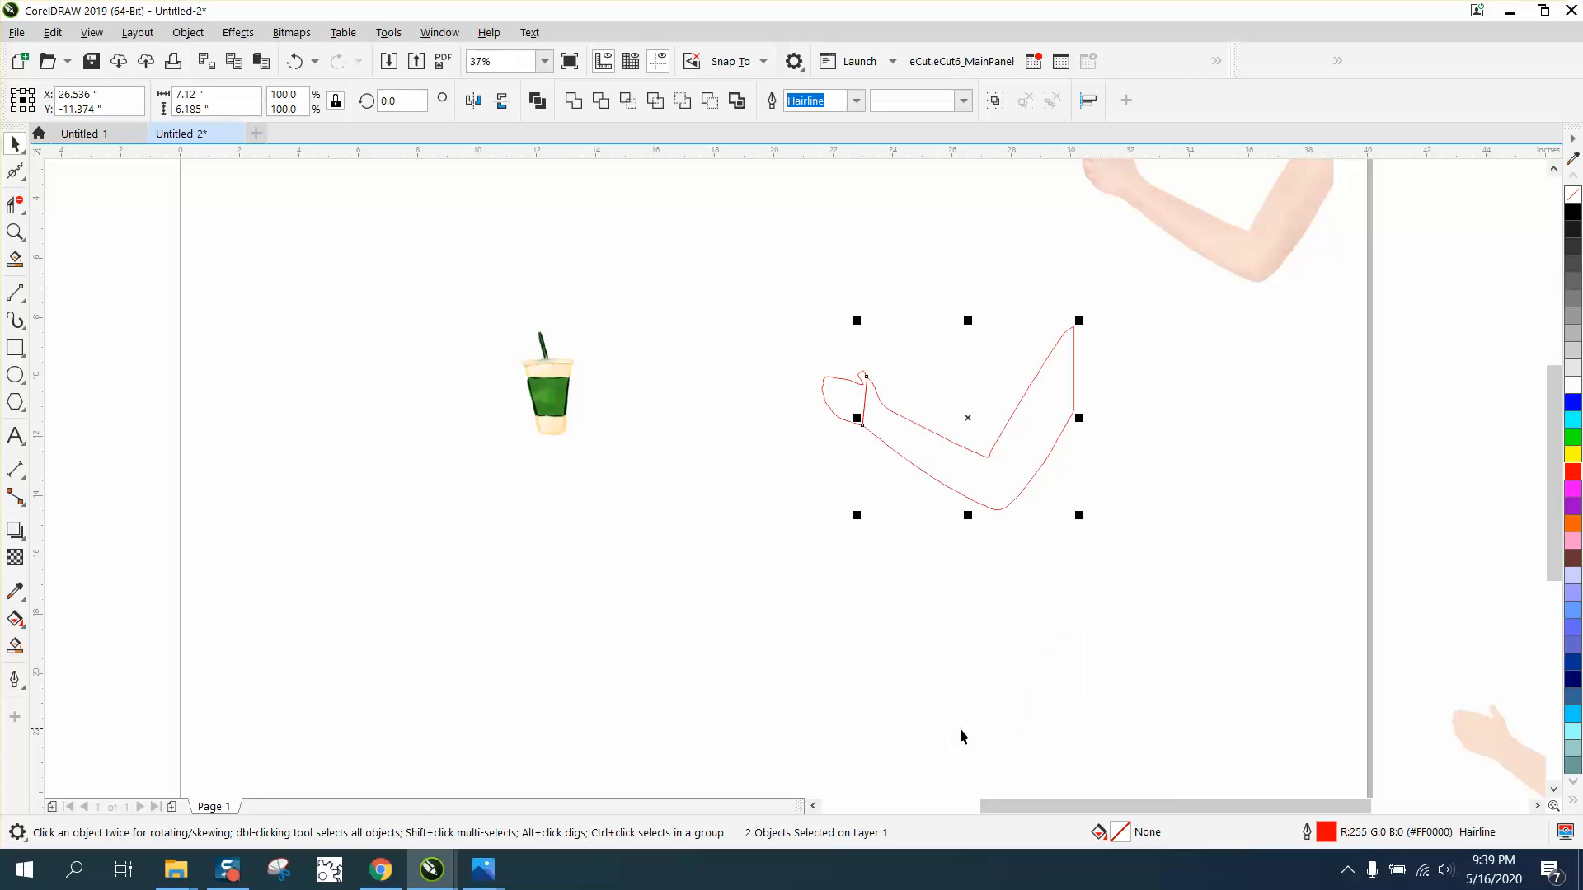
Smart Fill the arm outline and recolor the fill with a skin tone sampled from the arm image (#FBDED4).
click(15, 645)
click(1005, 482)
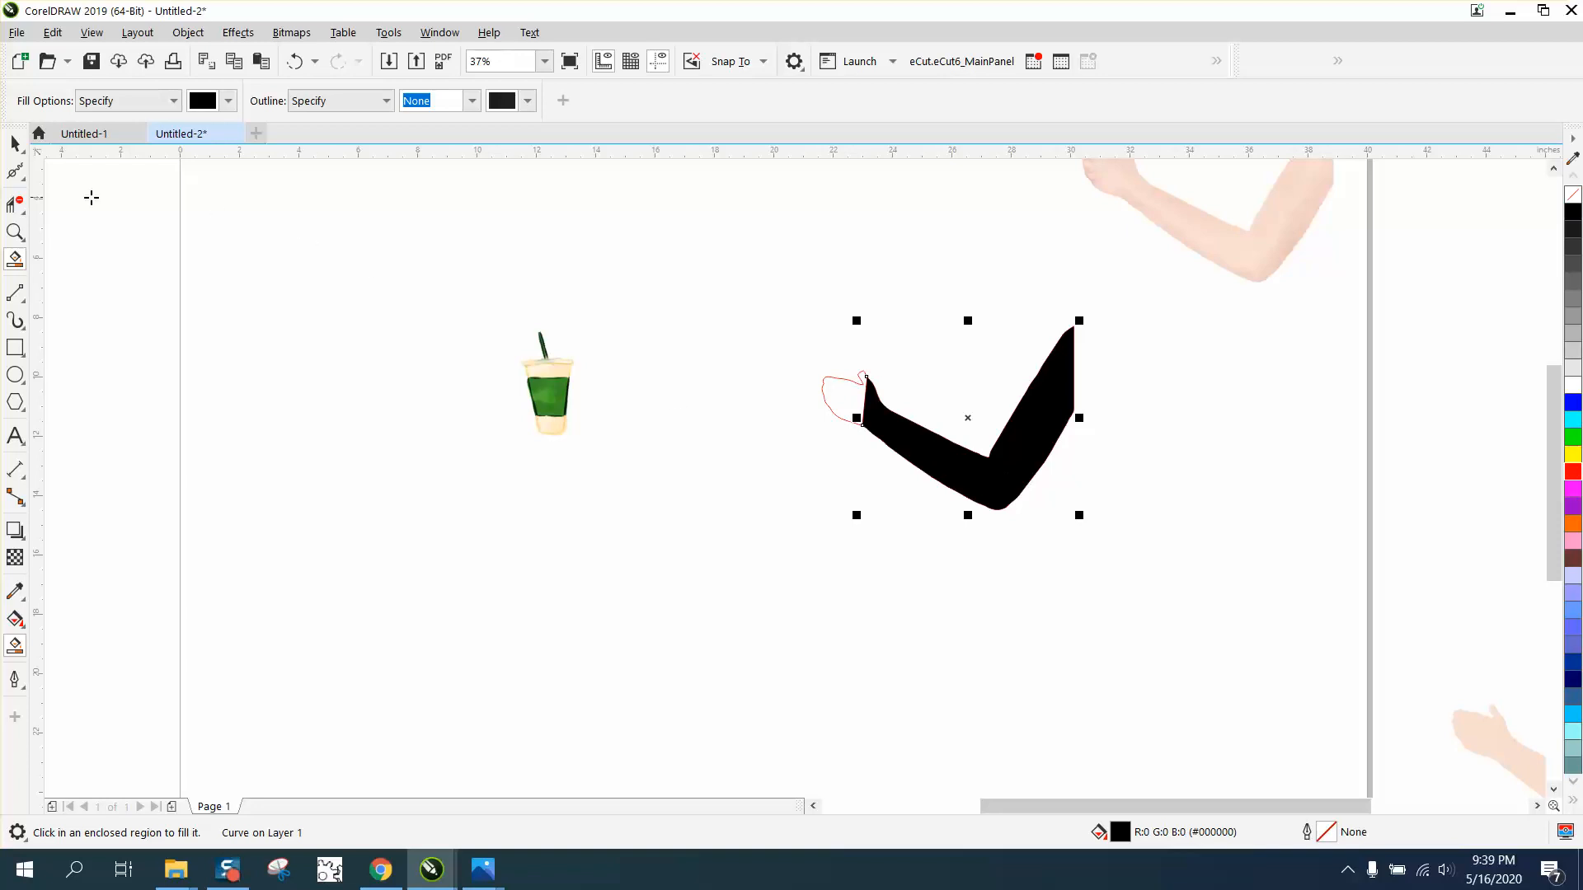
click(16, 146)
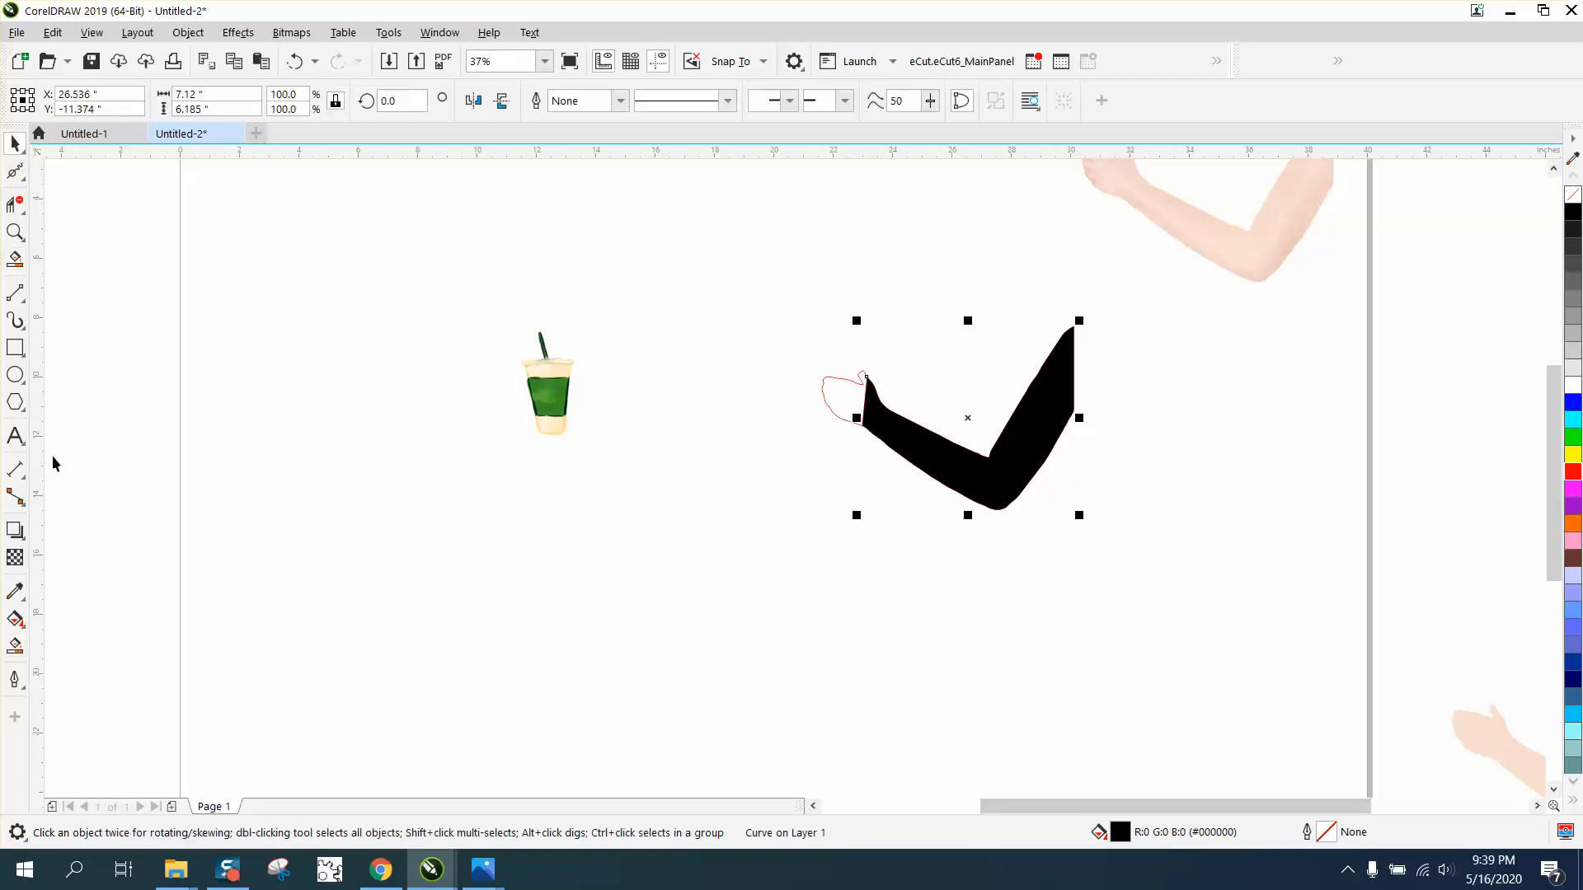
click(15, 594)
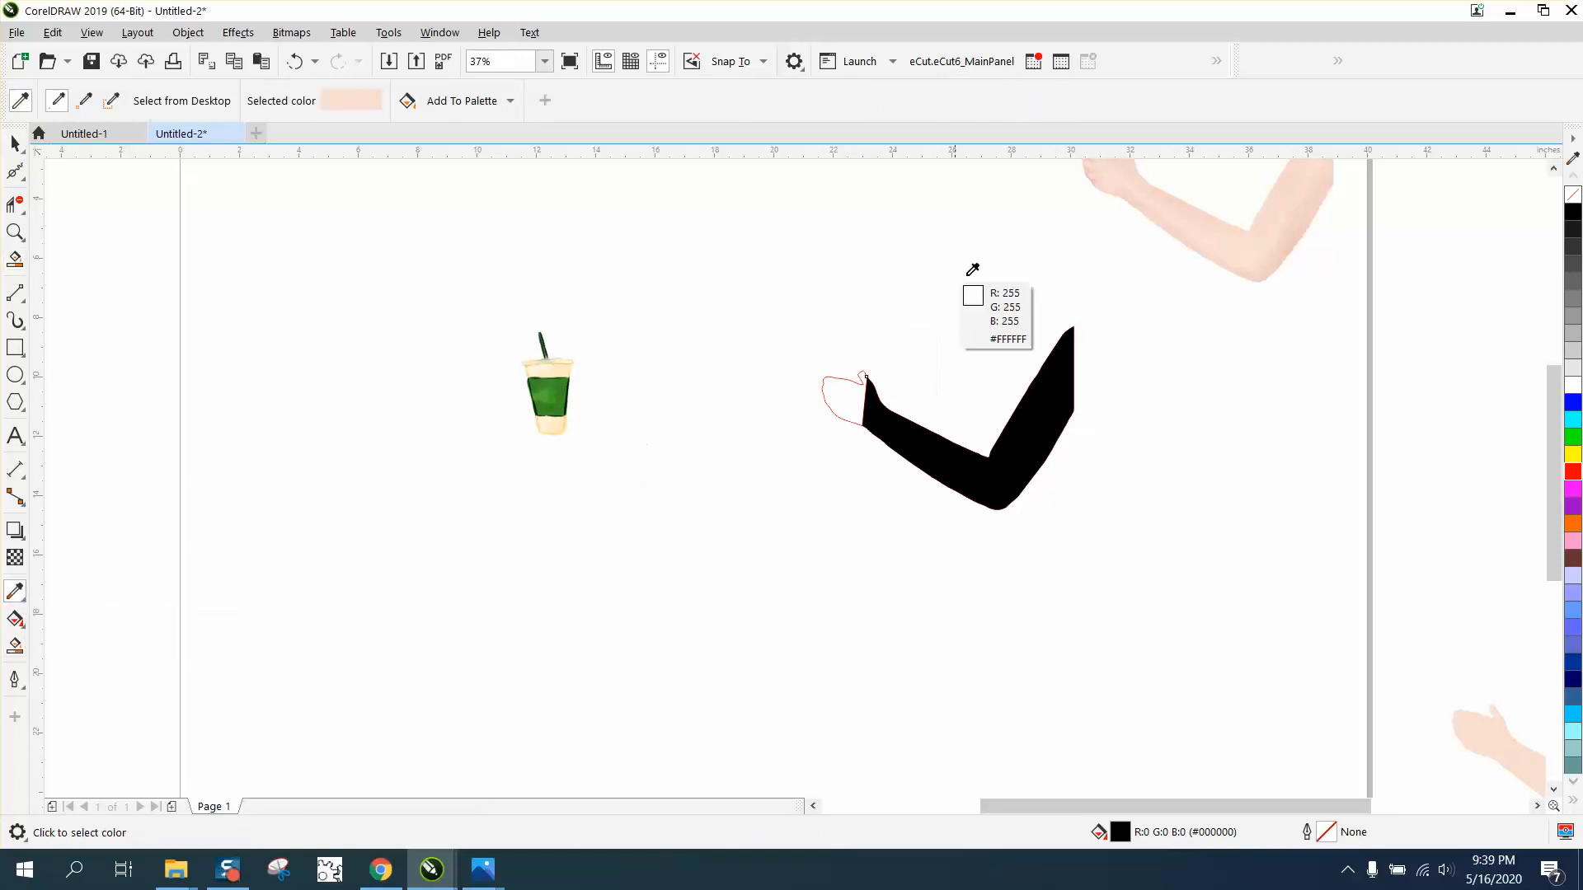
click(1205, 232)
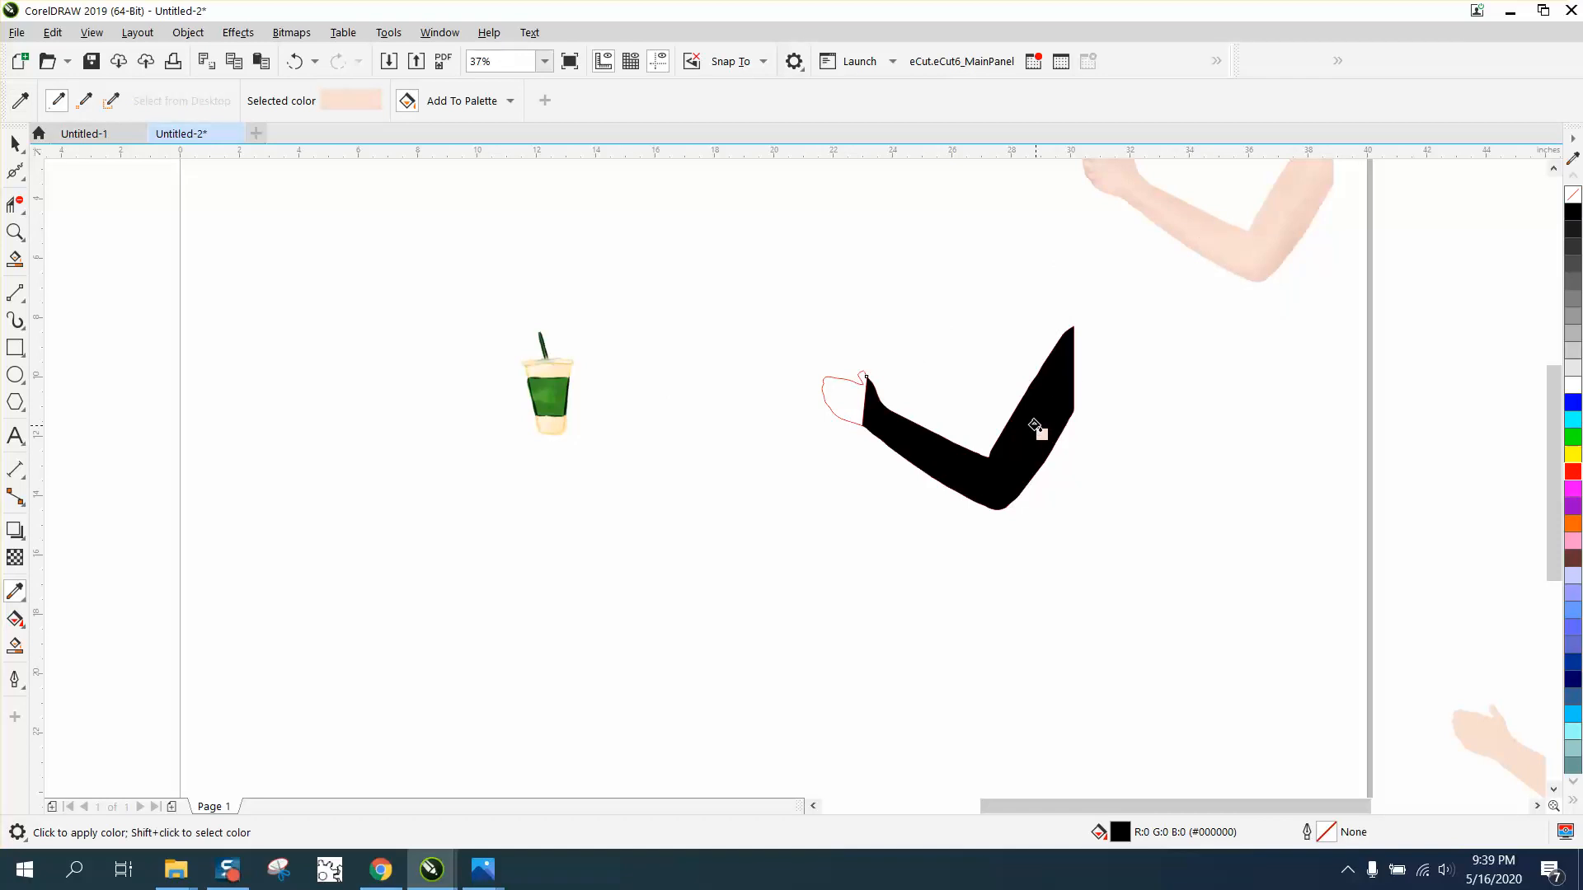
click(1041, 427)
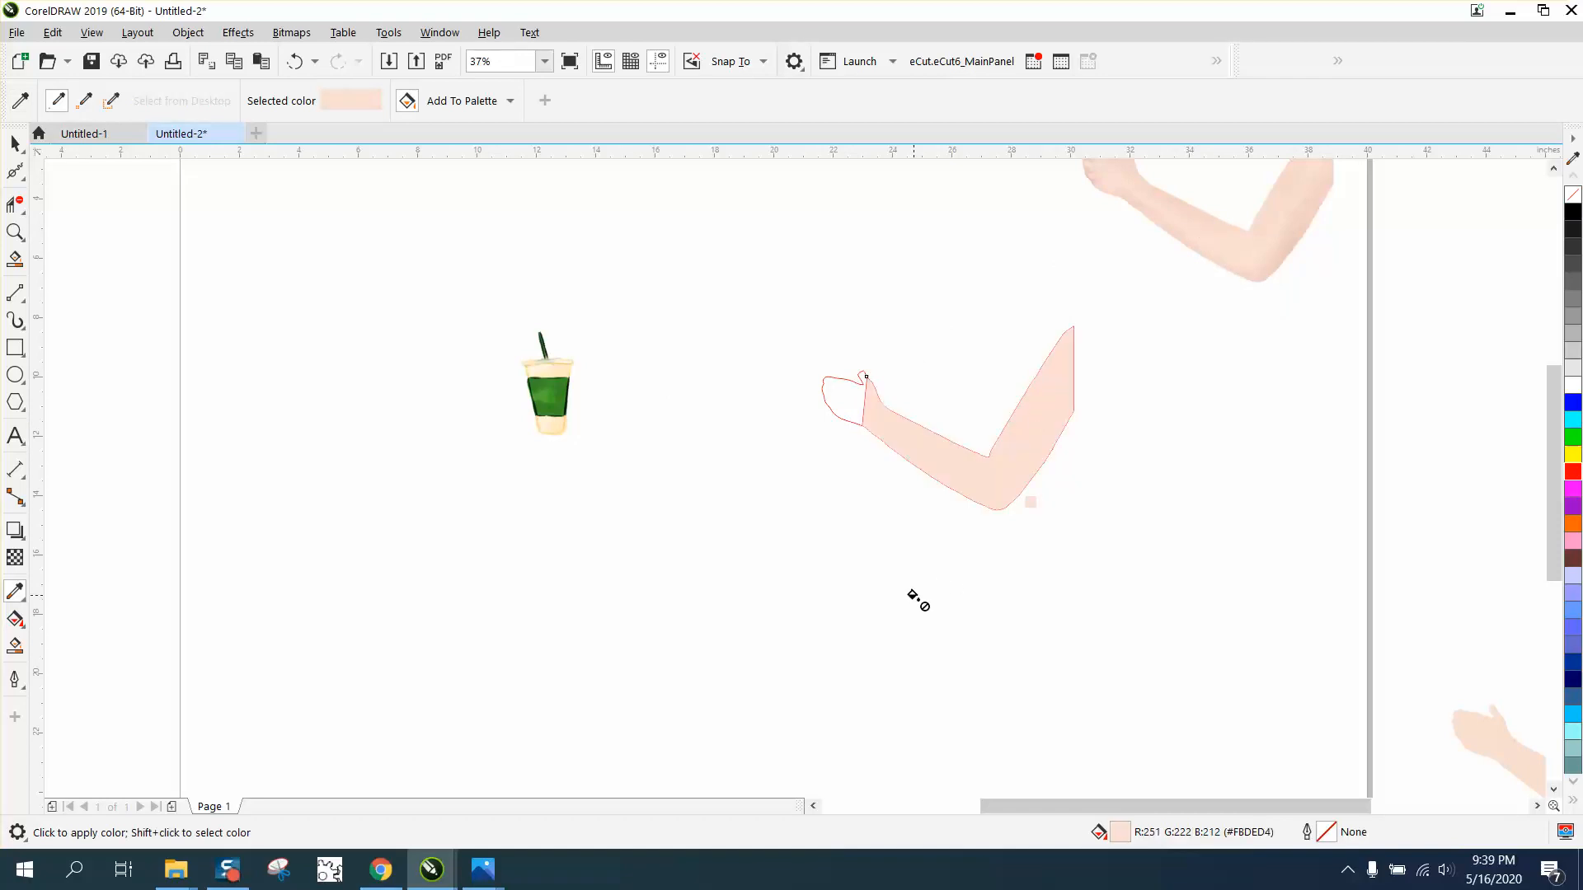
Smart Fill the hand outline and recolor it with the skin tone sampled from the arm image's hand (#F9DDD2).
click(14, 645)
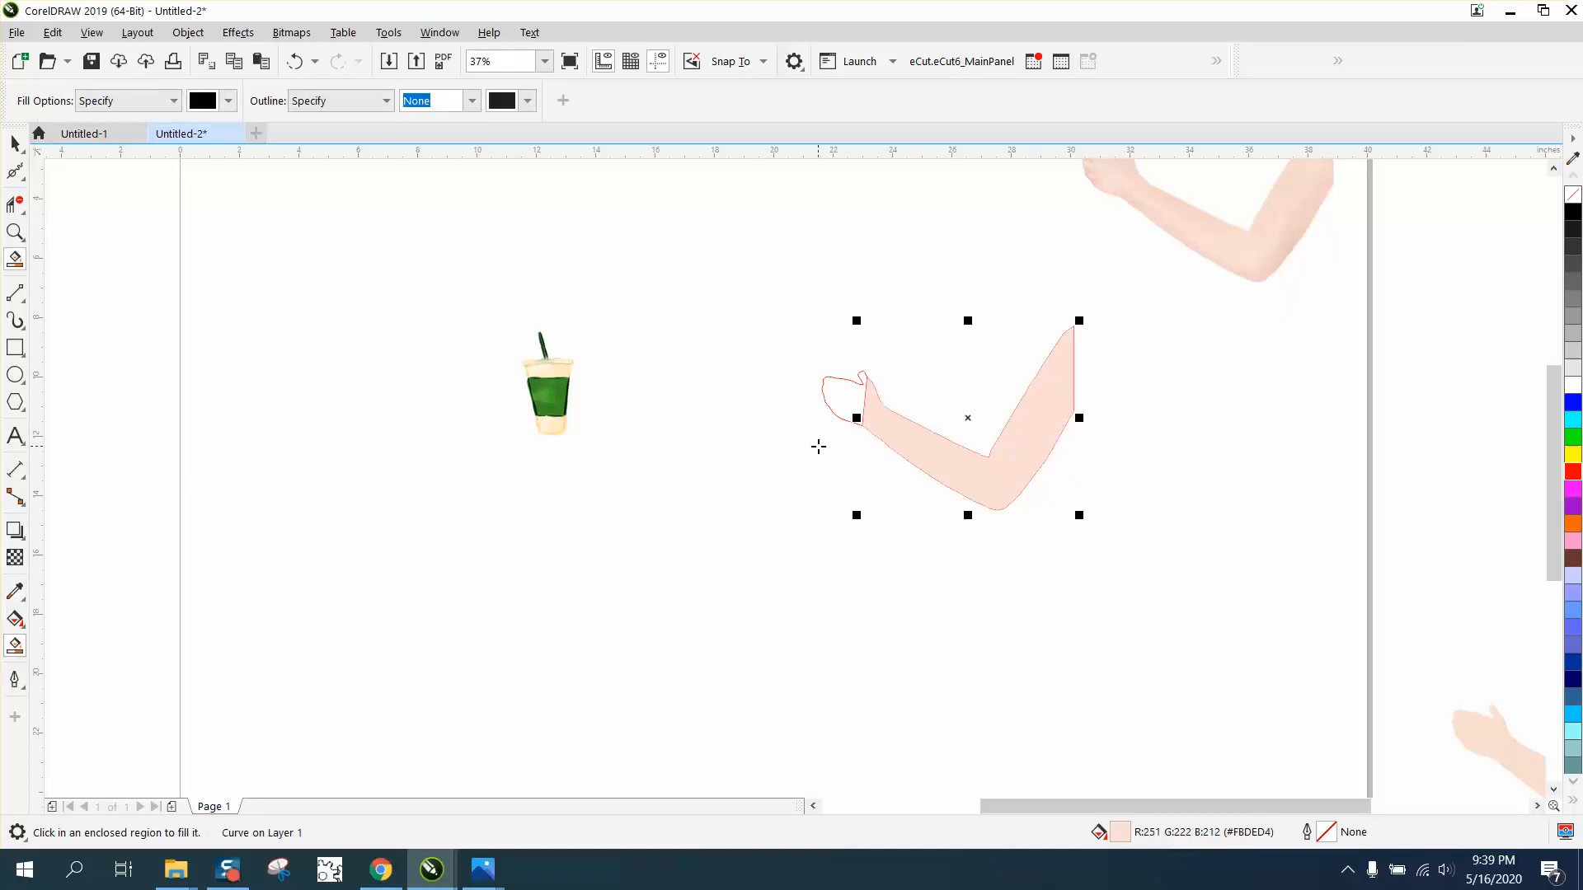
click(852, 399)
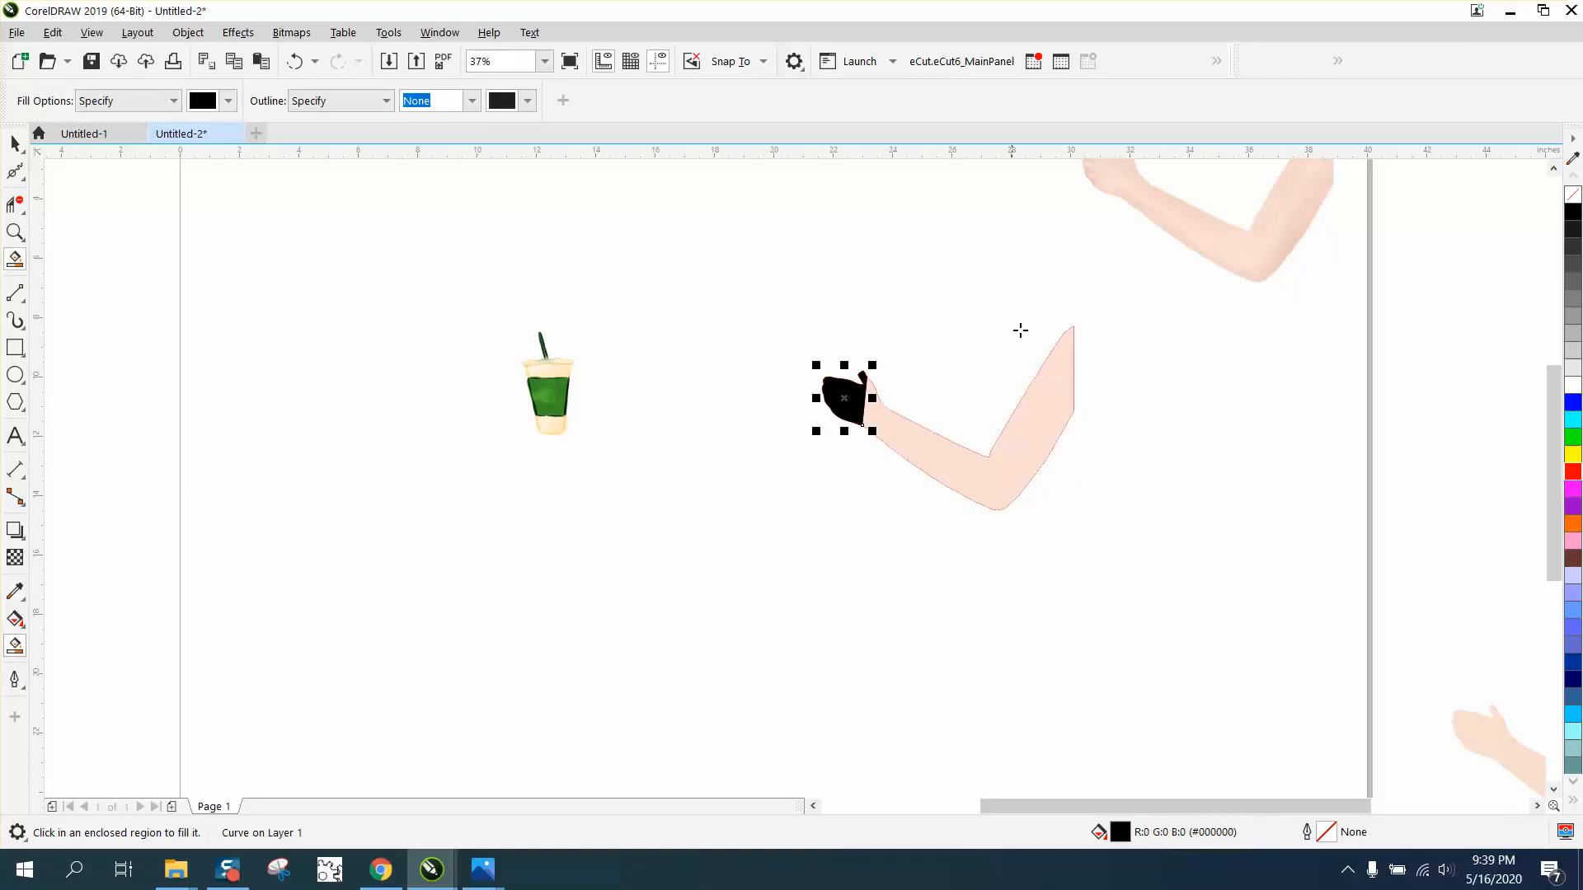
click(15, 591)
click(1110, 169)
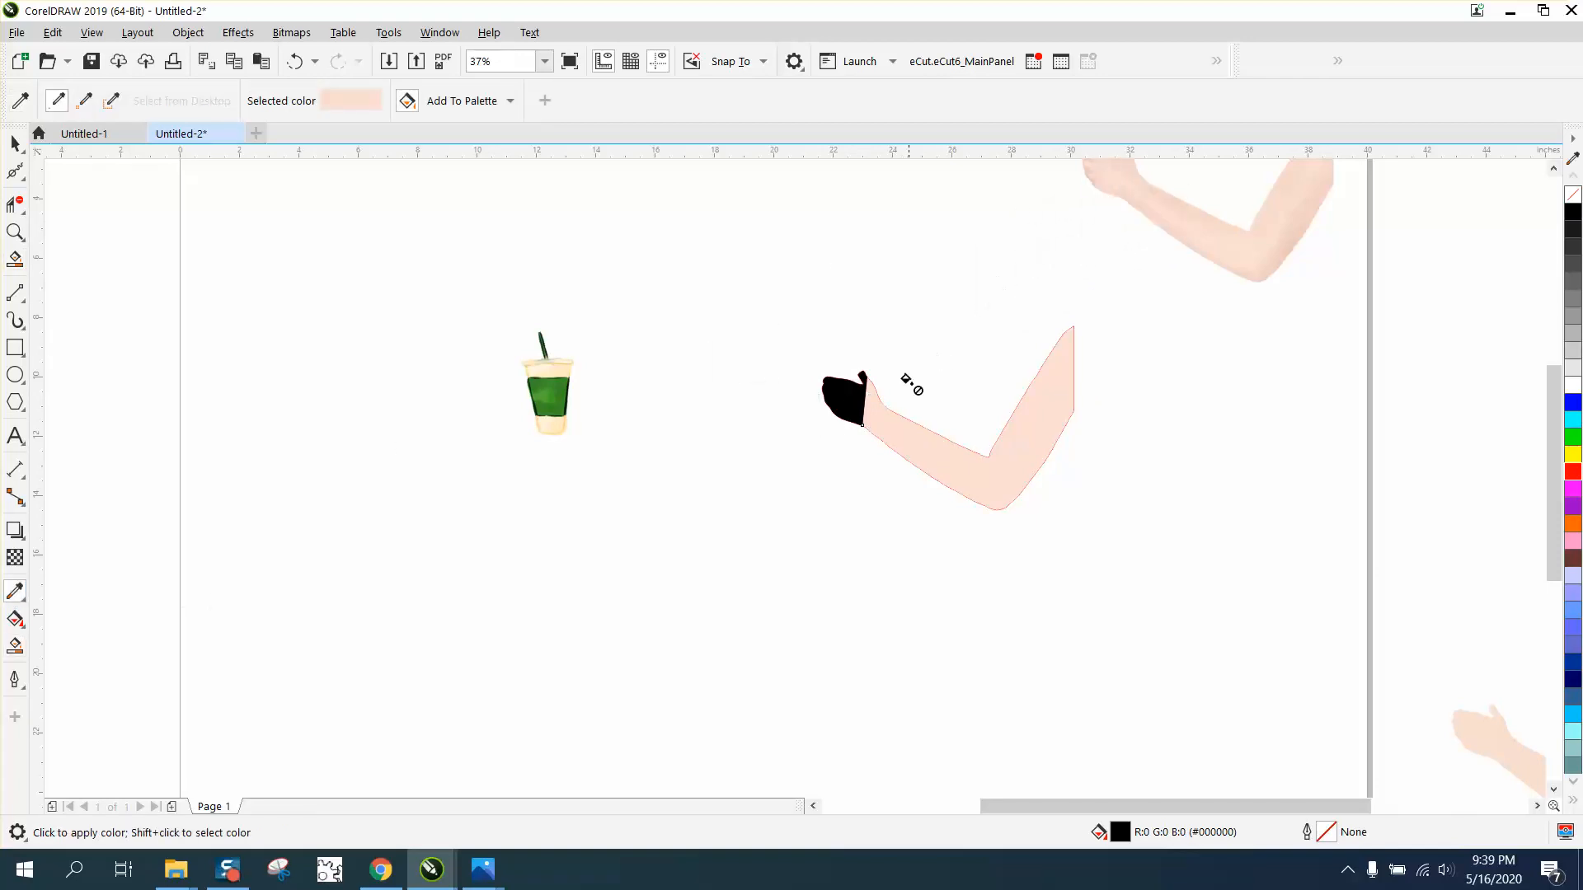
click(839, 402)
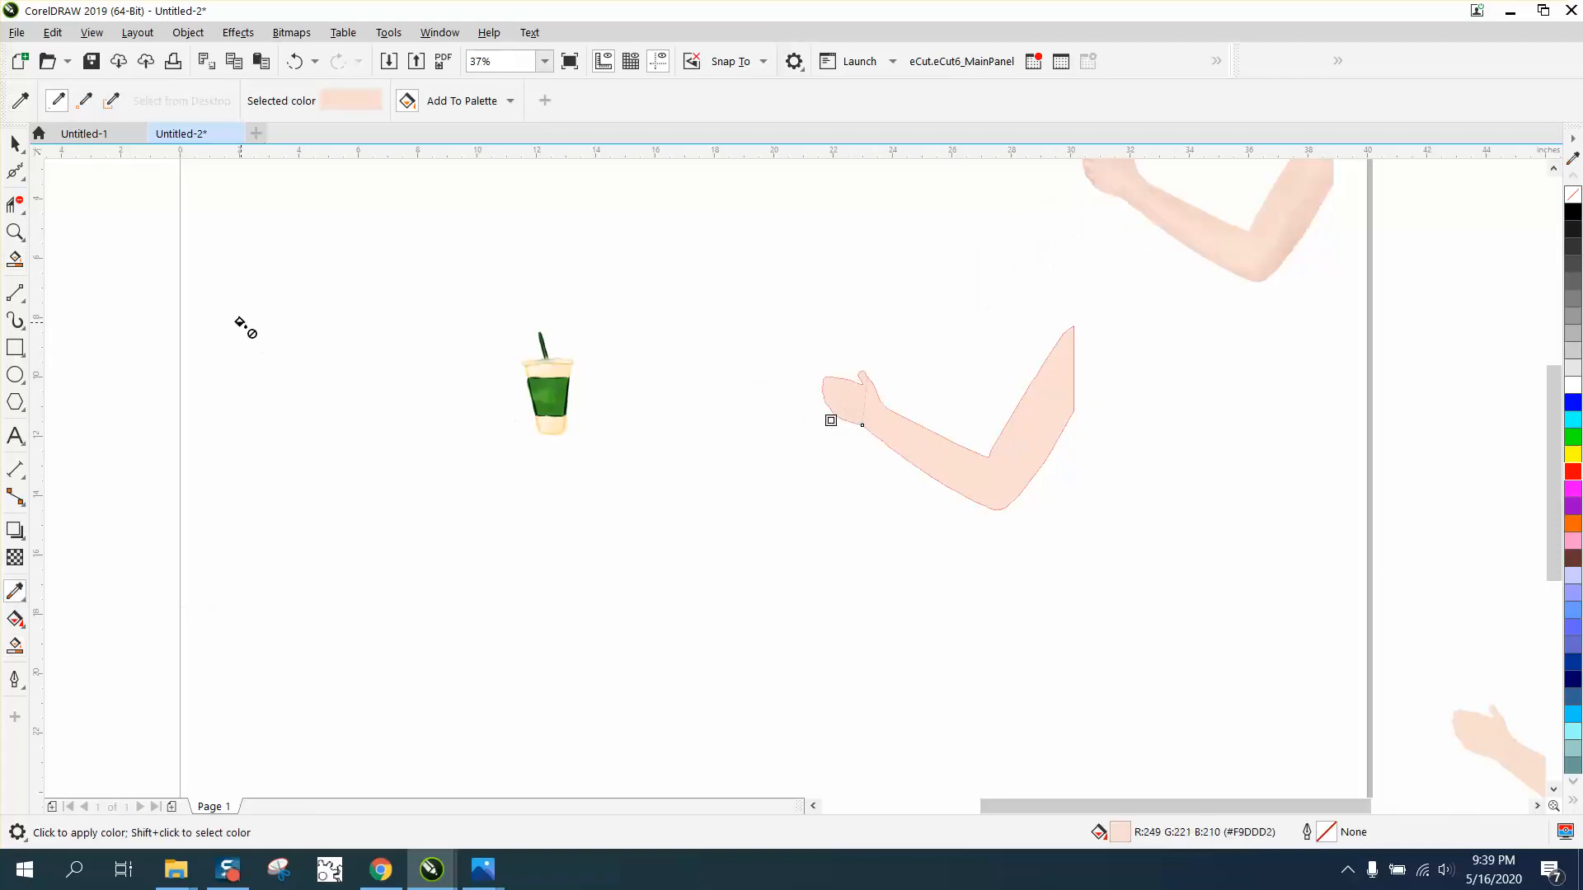
Move the filled arm, the filled hand and their outlines together 10 inches left onto the cup.
click(15, 145)
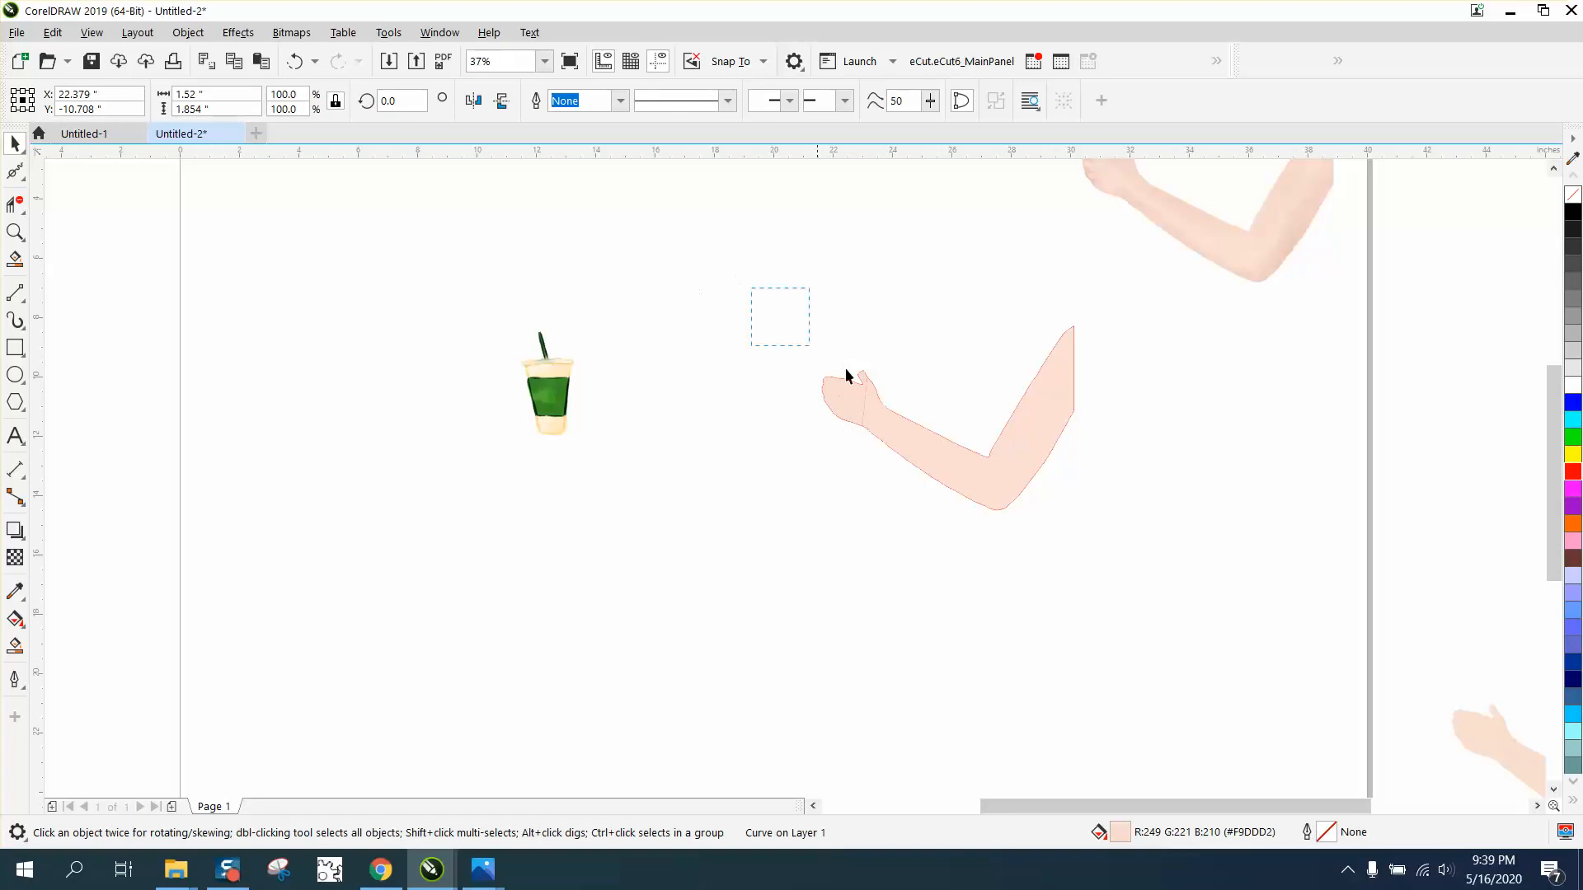
drag(1220, 597, 1220, 597)
key(Left)
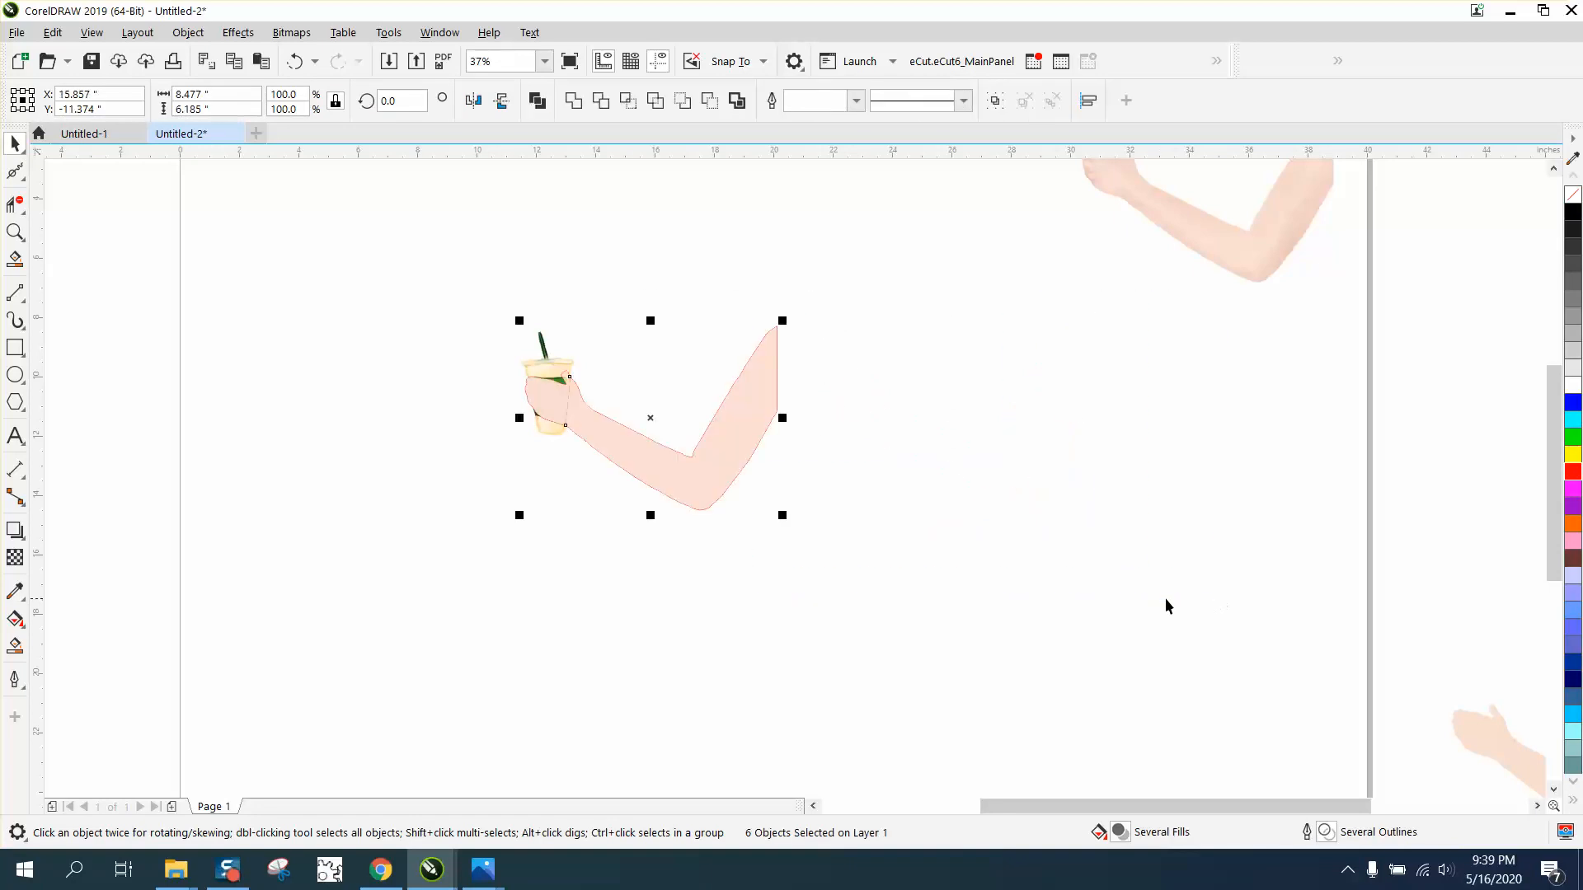
Move the hand fill 10 inches left and the arm fill 10 inches right, off their red outlines.
click(14, 232)
drag(504, 327, 726, 504)
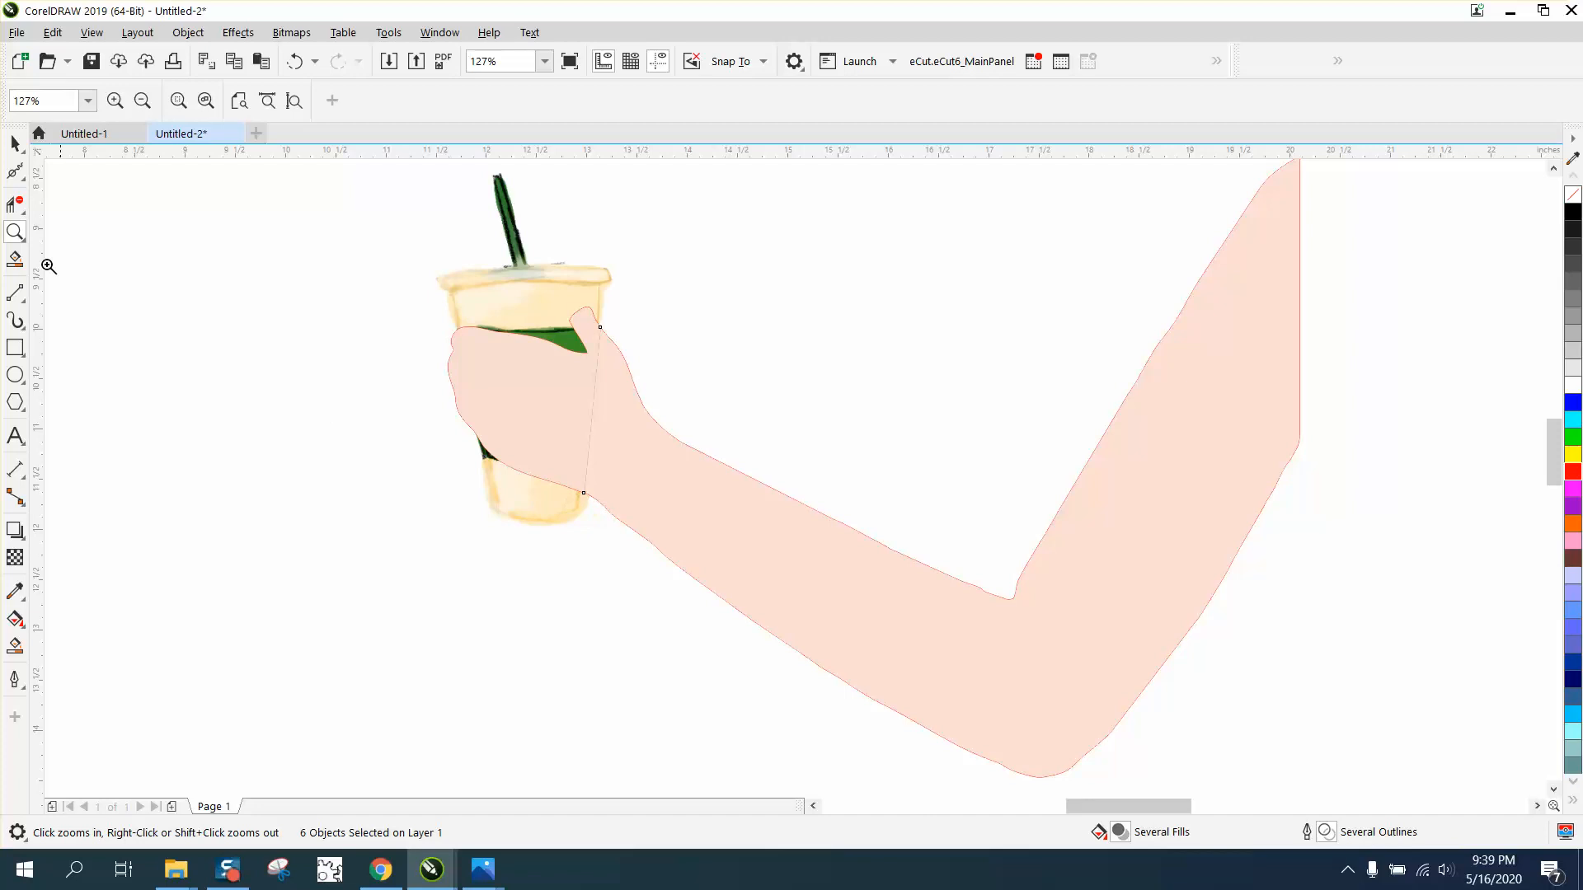
click(15, 145)
click(235, 247)
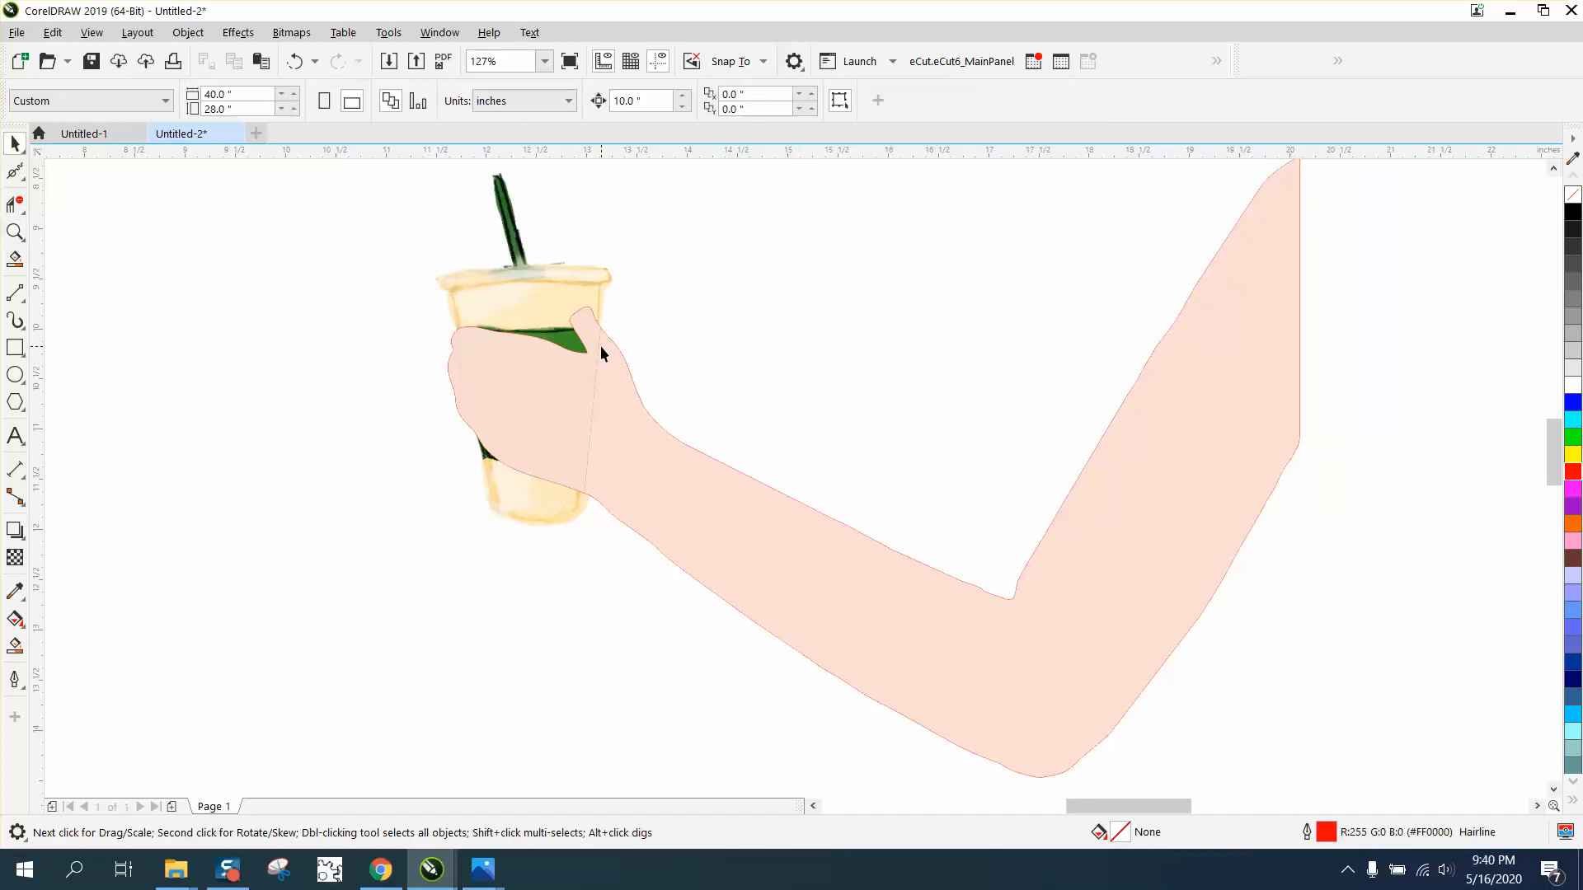
click(600, 346)
click(599, 345)
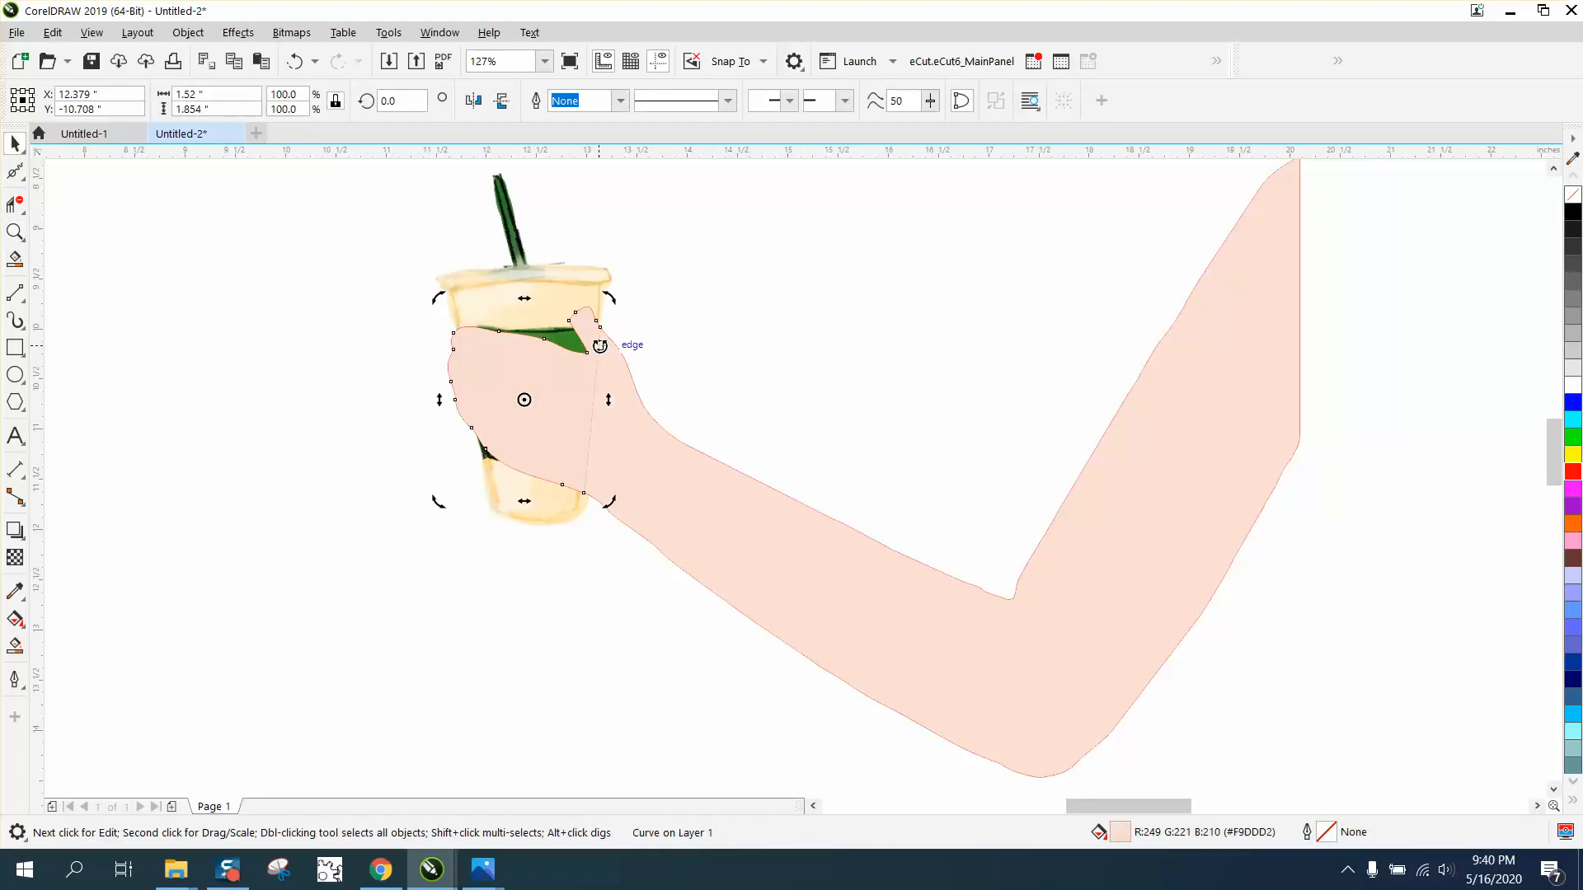
click(600, 346)
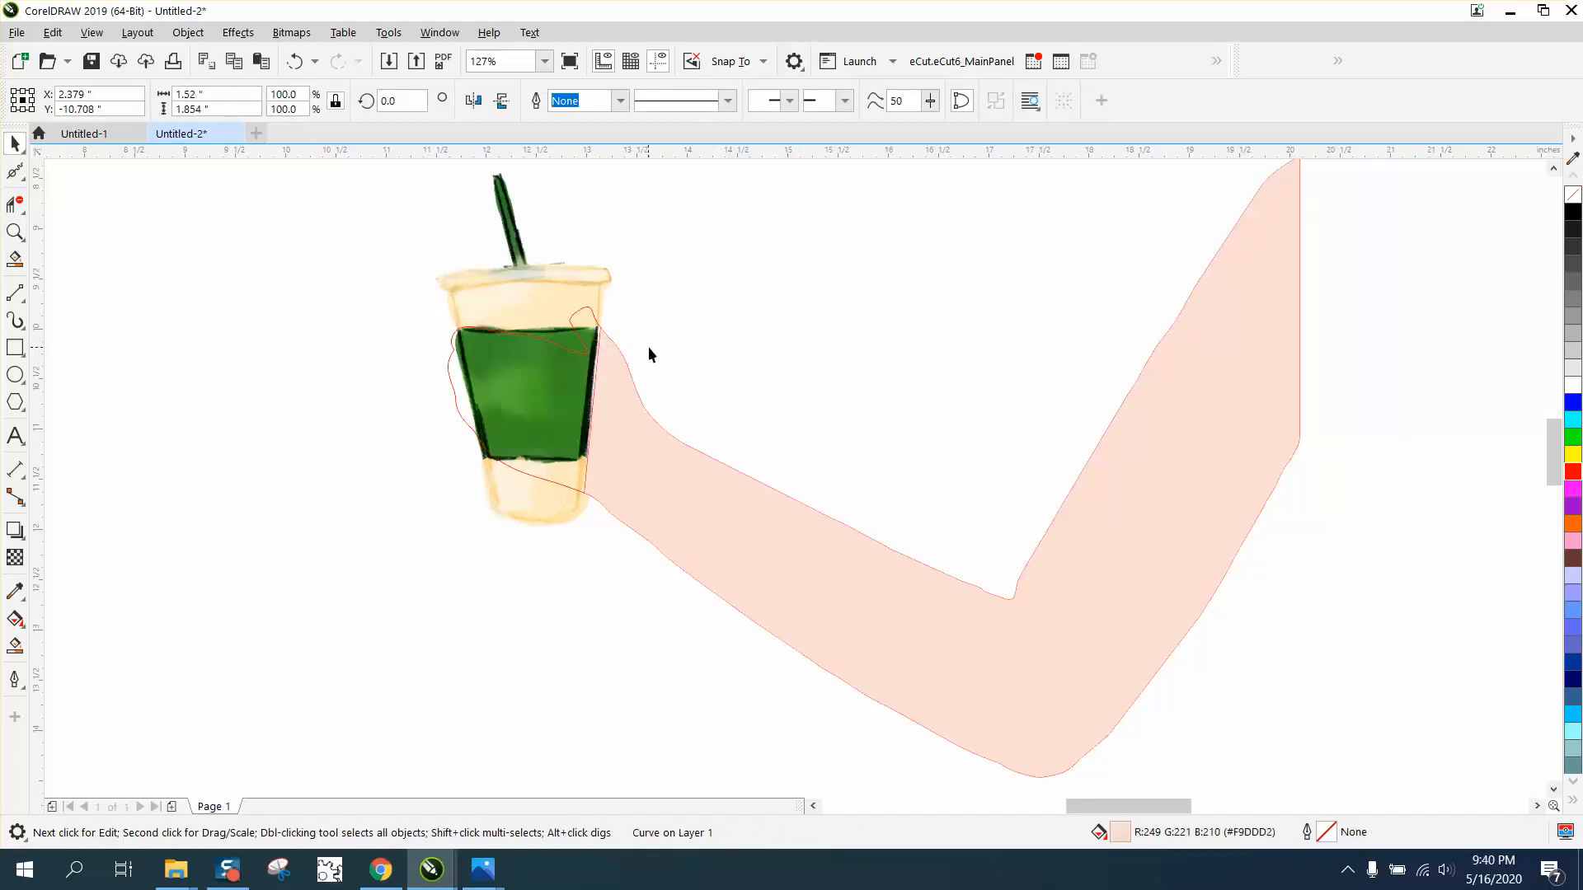
click(634, 342)
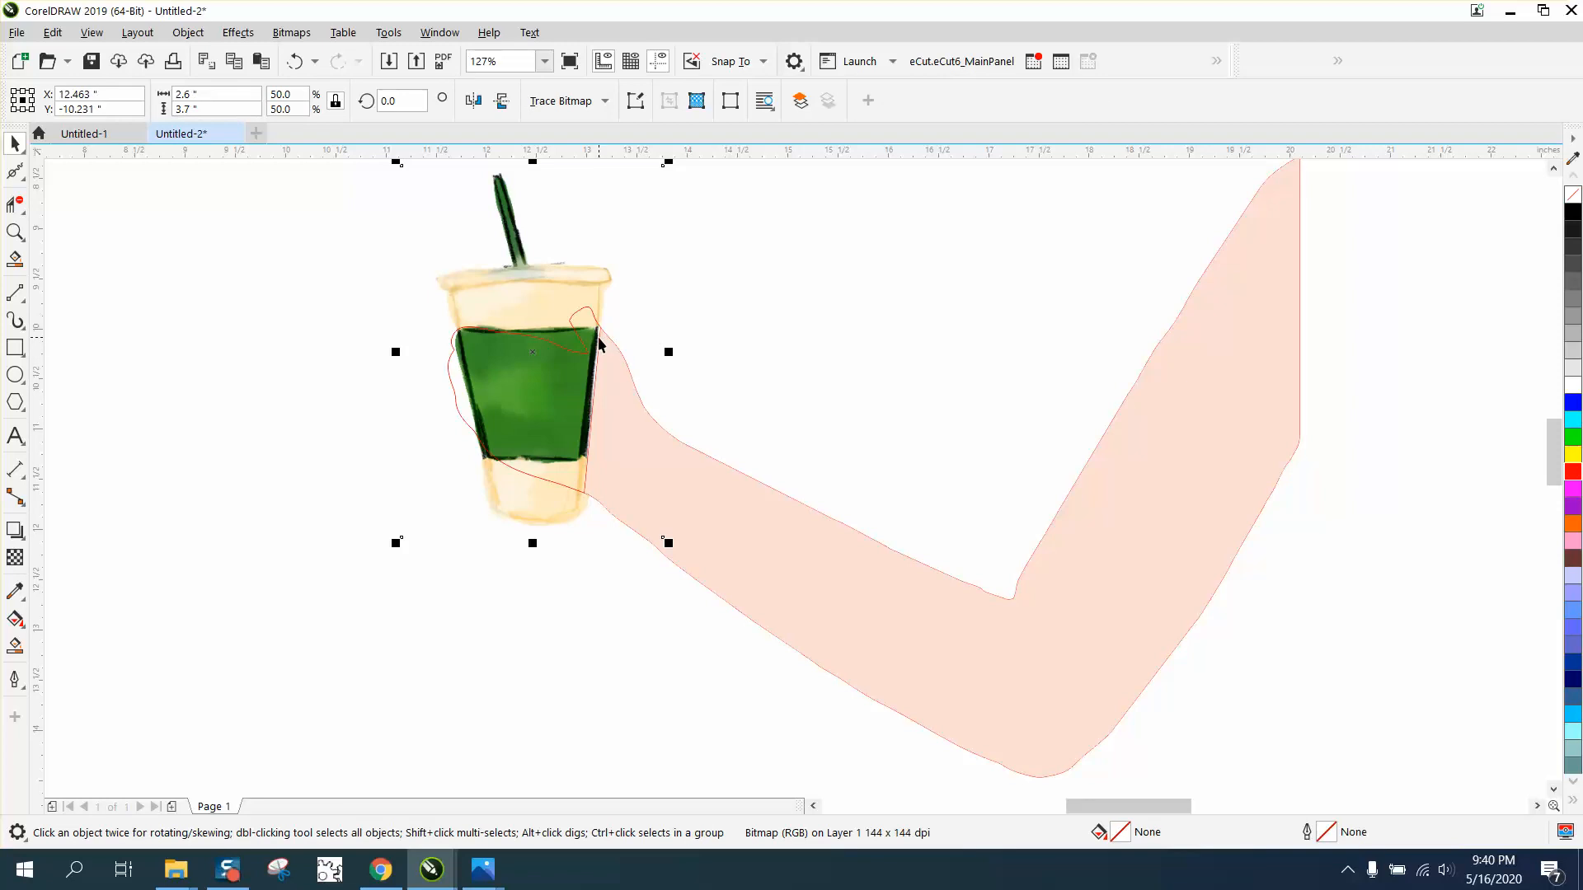
click(616, 335)
click(607, 336)
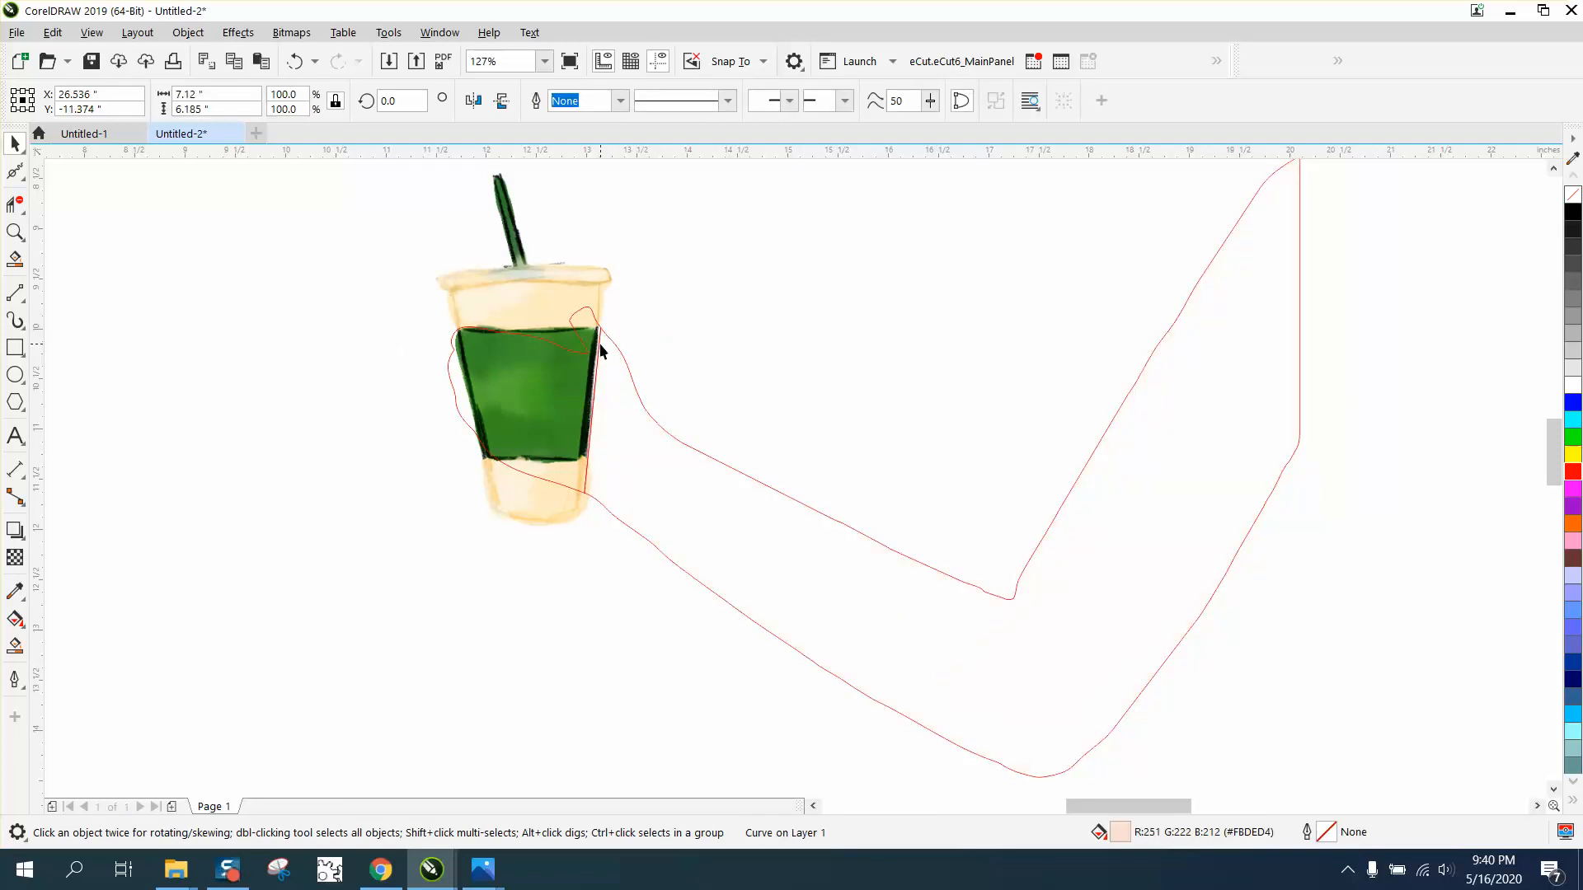
Delete the red arm and hand outlines left around the cup.
click(600, 344)
key(Delete)
click(618, 344)
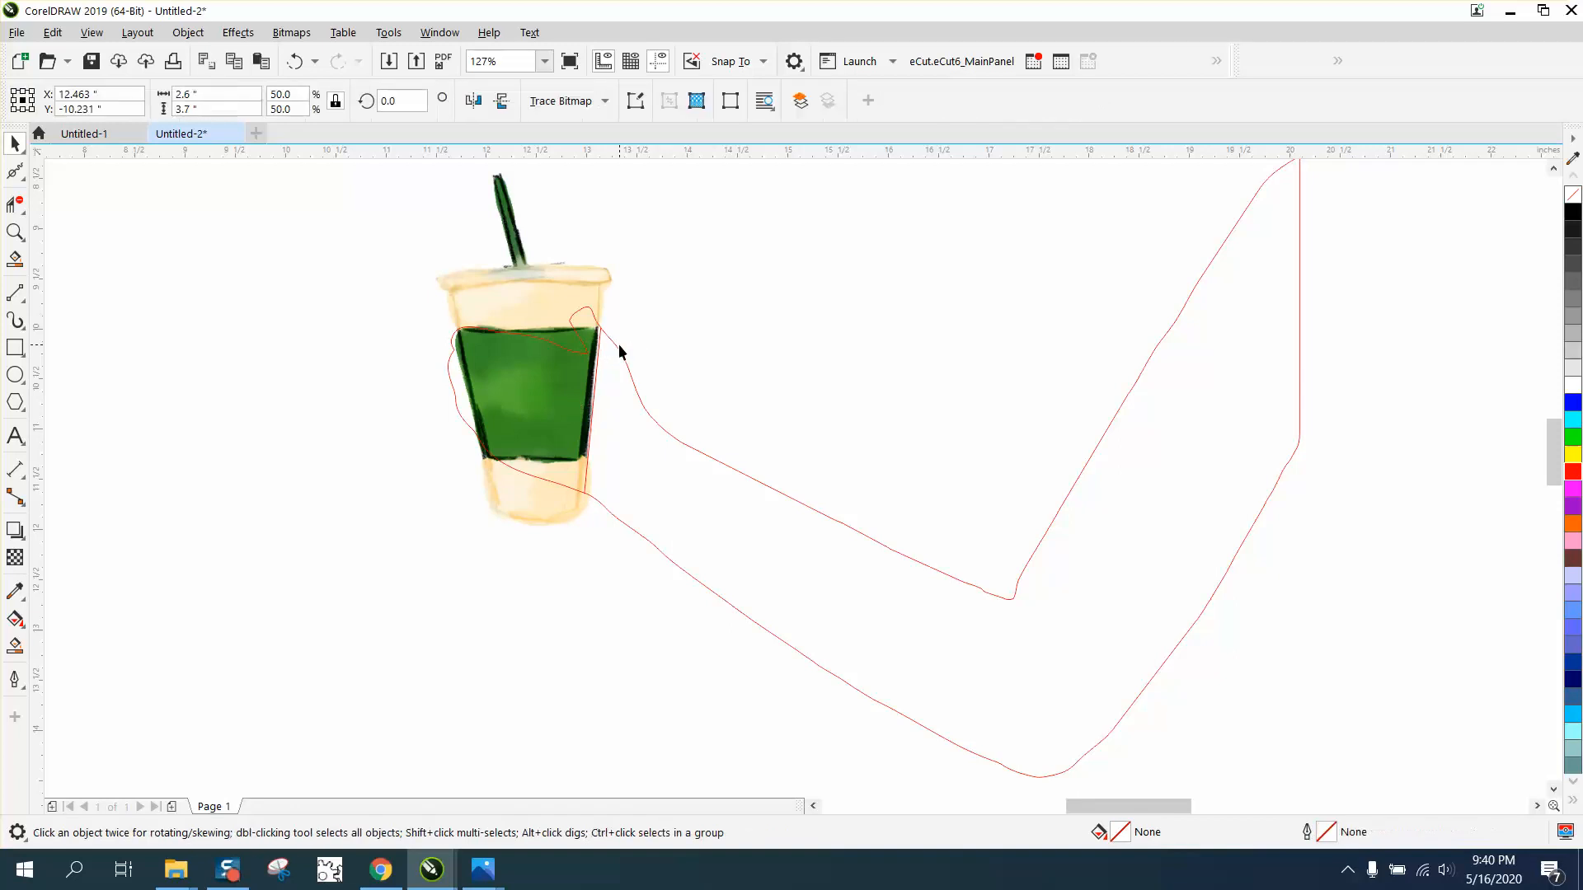
click(621, 364)
click(629, 368)
key(Delete)
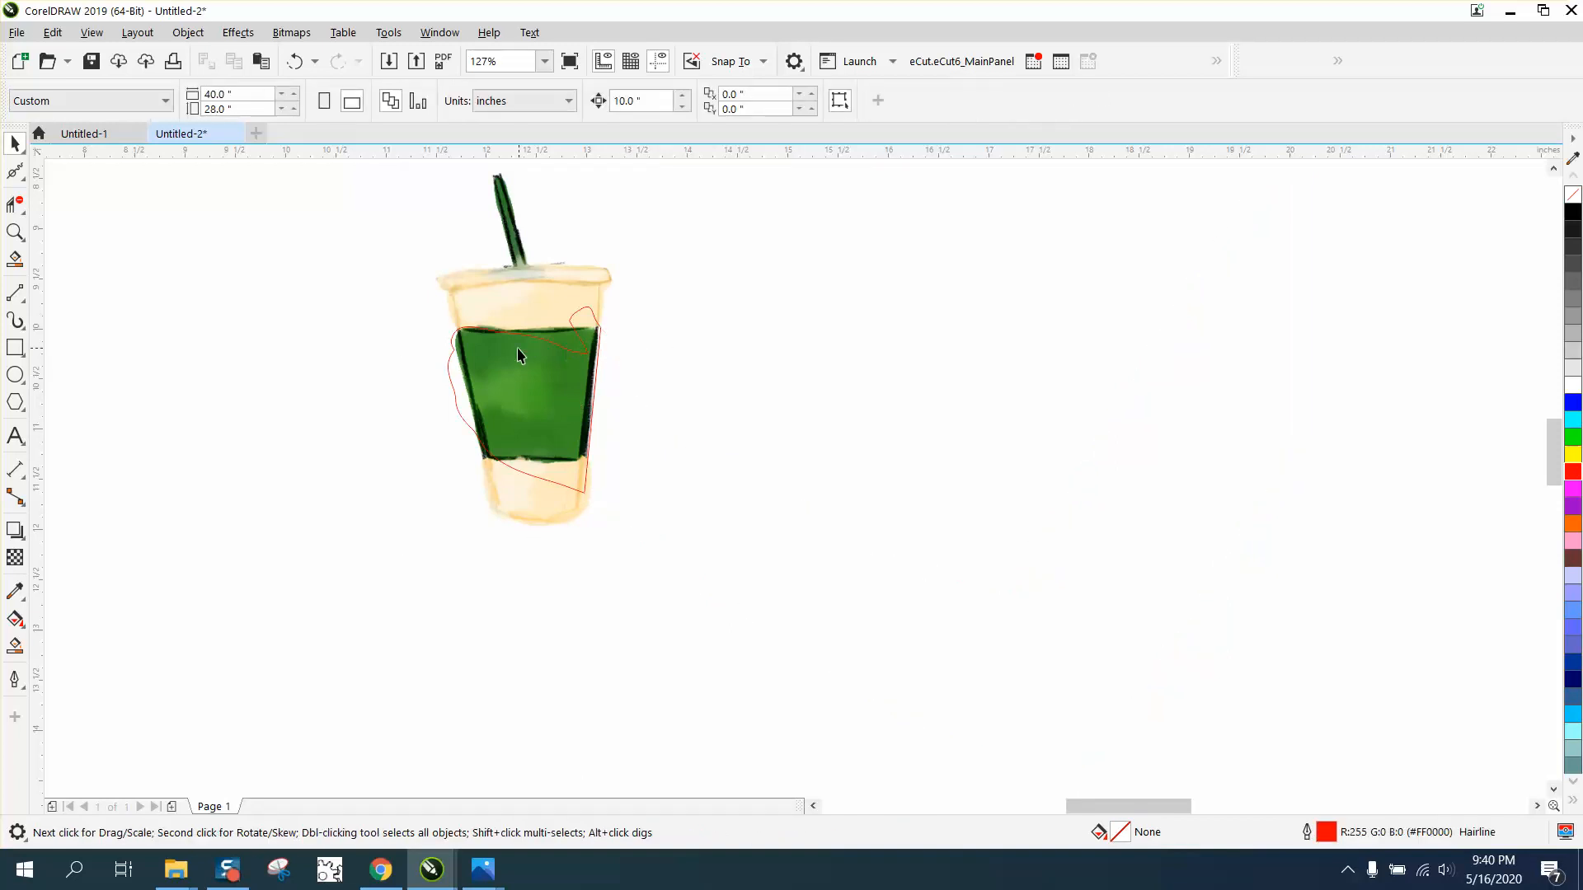
click(452, 369)
key(Delete)
Move the filled arm 10 inches left against the cup and the filled hand right onto the cup.
scroll(599, 337, down, 2)
click(949, 398)
key(Left)
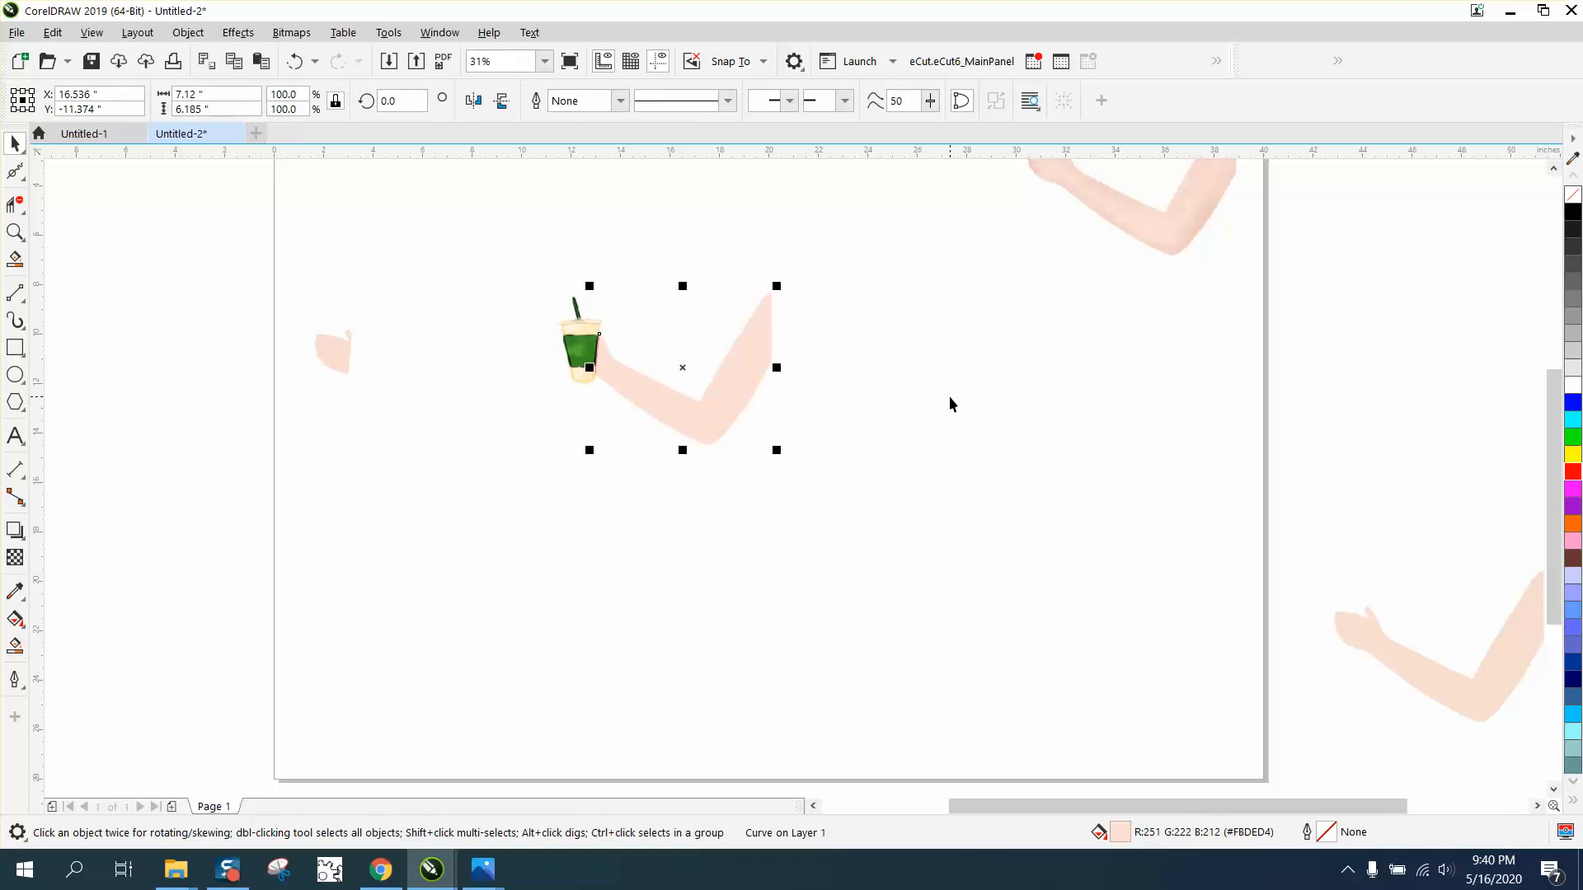
click(341, 355)
key(Right)
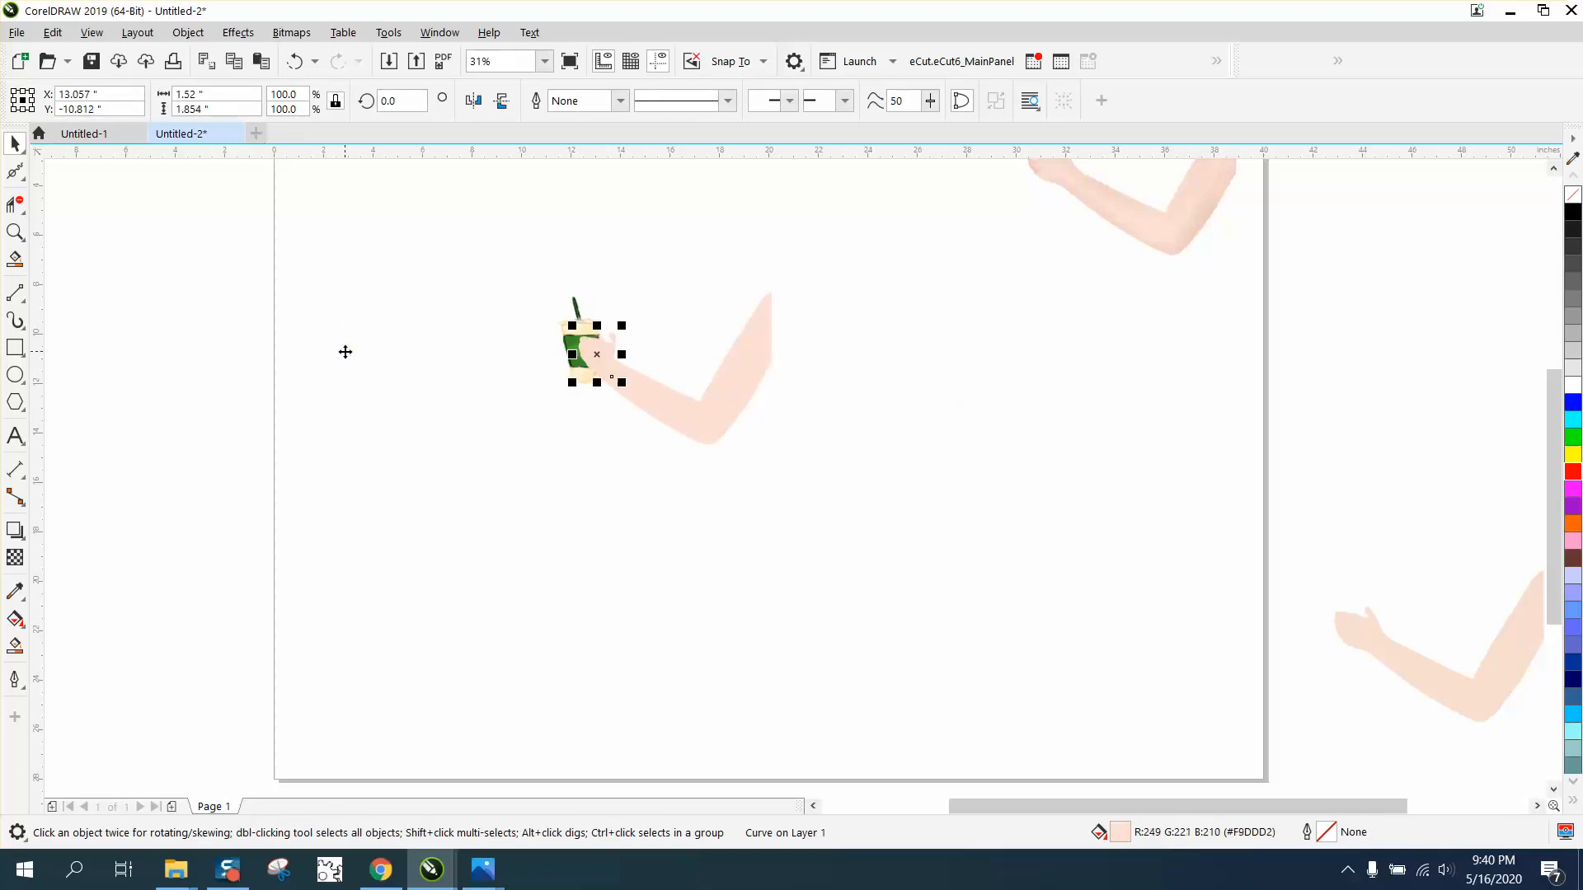
Shift the filled hand left across the cup, clear of the cup's edge nearest the arm.
click(15, 232)
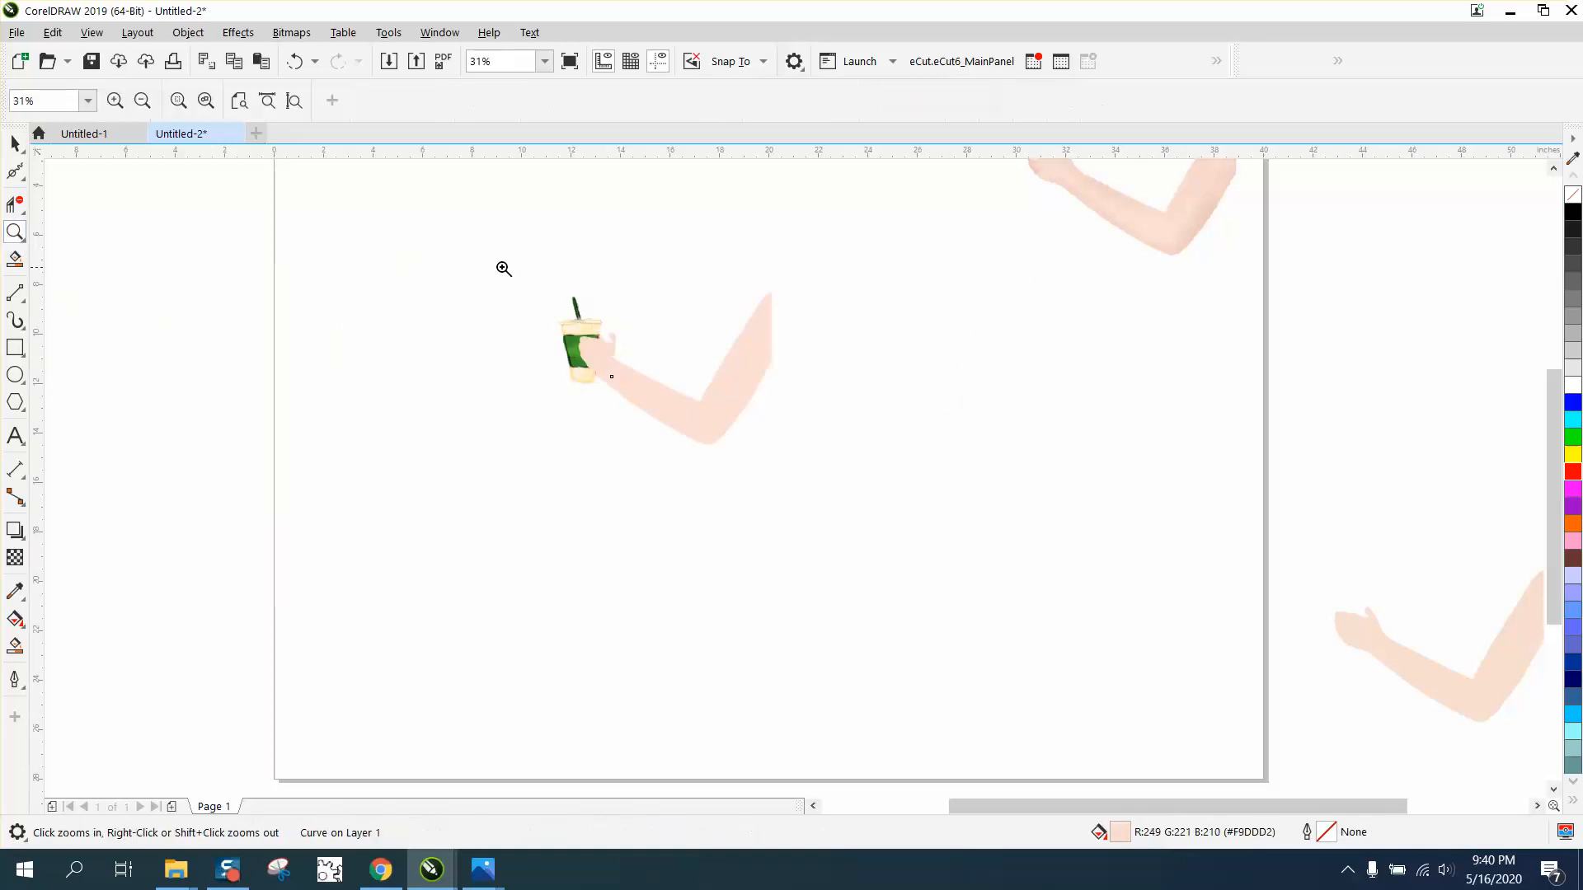
drag(503, 277, 1015, 562)
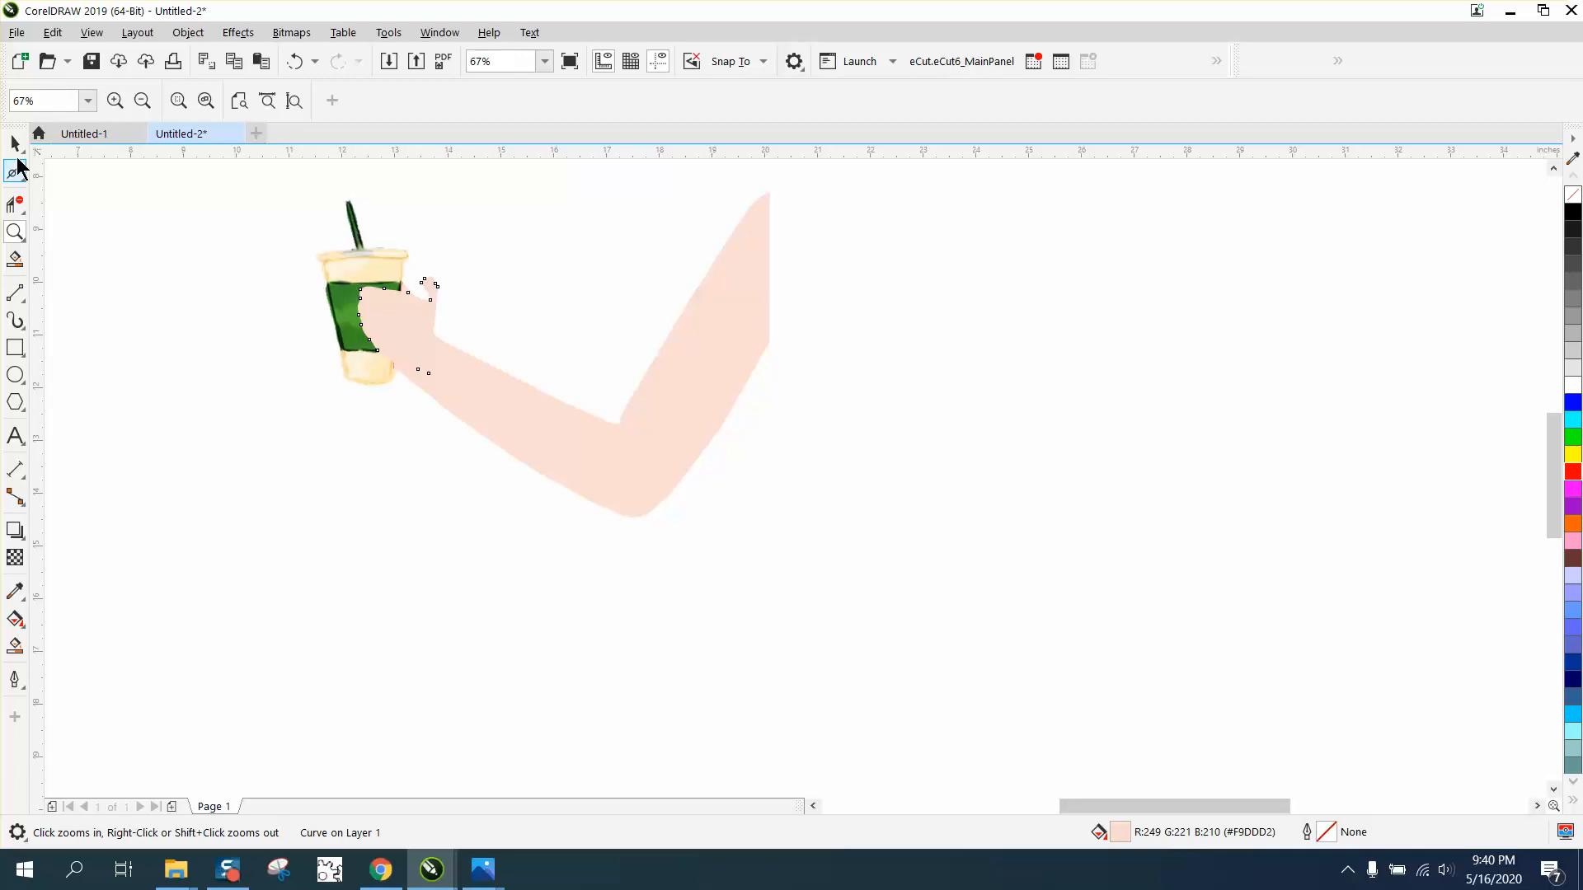
click(15, 144)
mouse_move(392, 318)
mouse_down()
mouse_move(364, 324)
mouse_move(401, 312)
mouse_move(378, 315)
mouse_up()
click(325, 398)
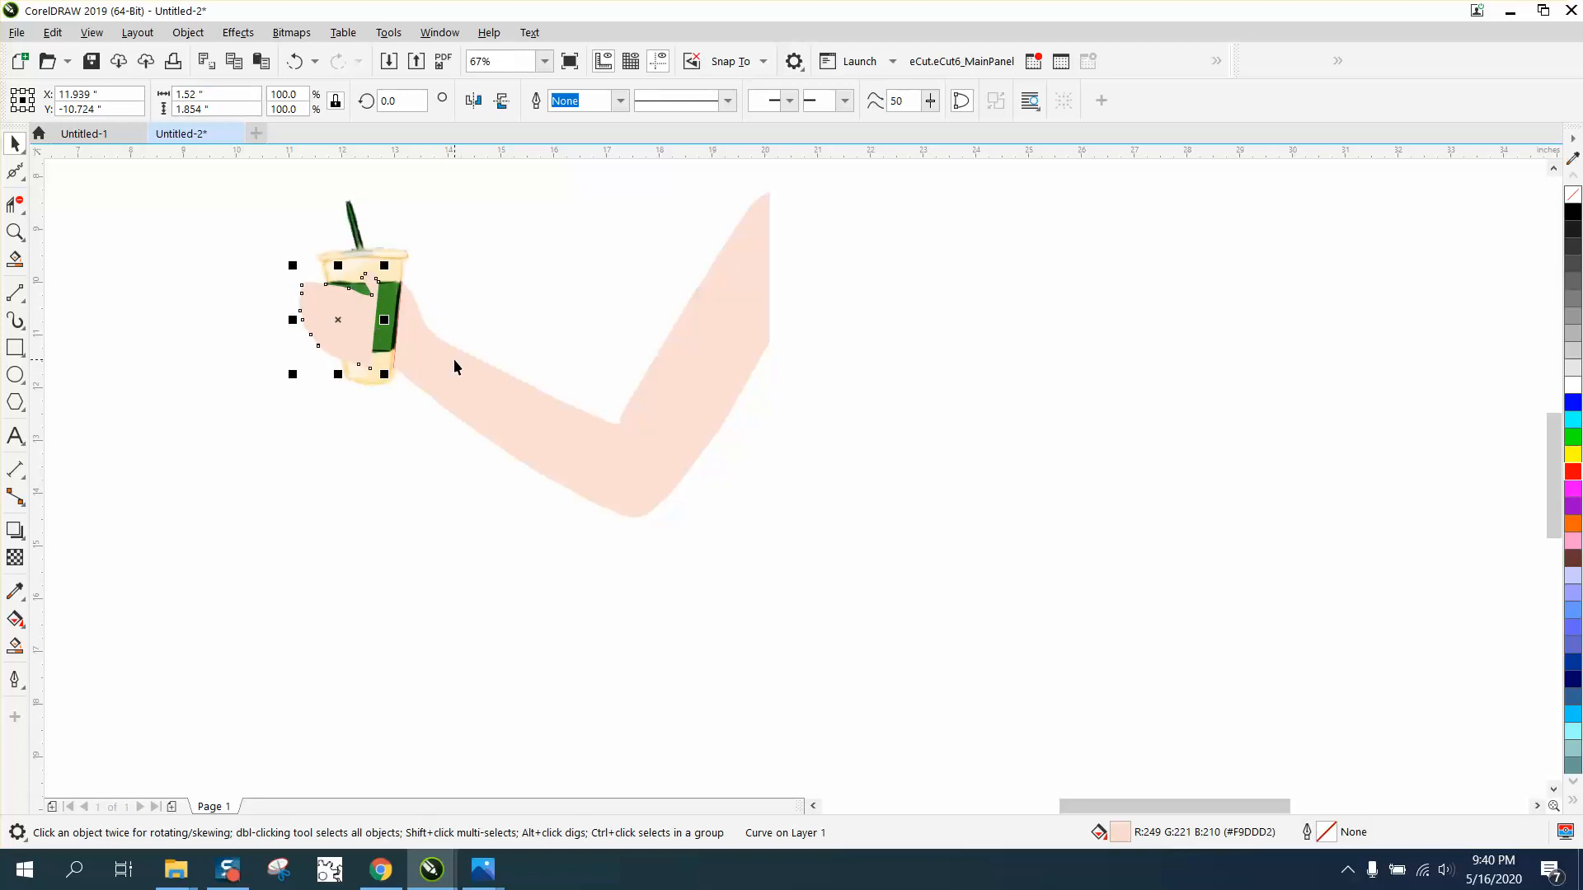
Delete the leftover red line along the cup's edge and rejoin the filled arm and hand around the cup.
drag(454, 359, 490, 364)
click(393, 363)
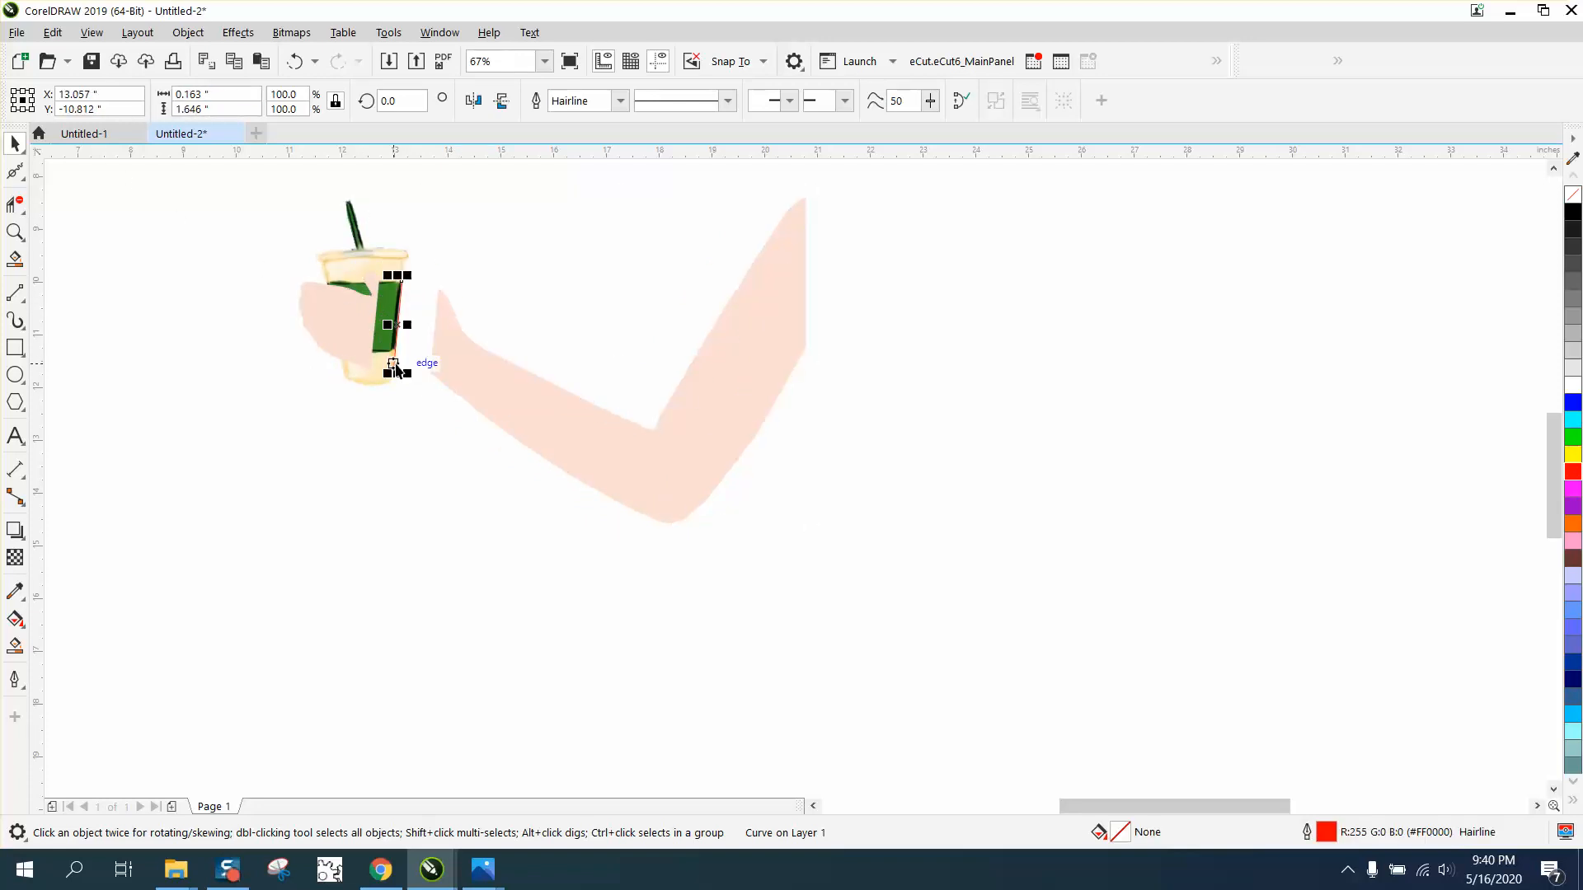
key(Delete)
click(514, 382)
drag(515, 383, 383, 329)
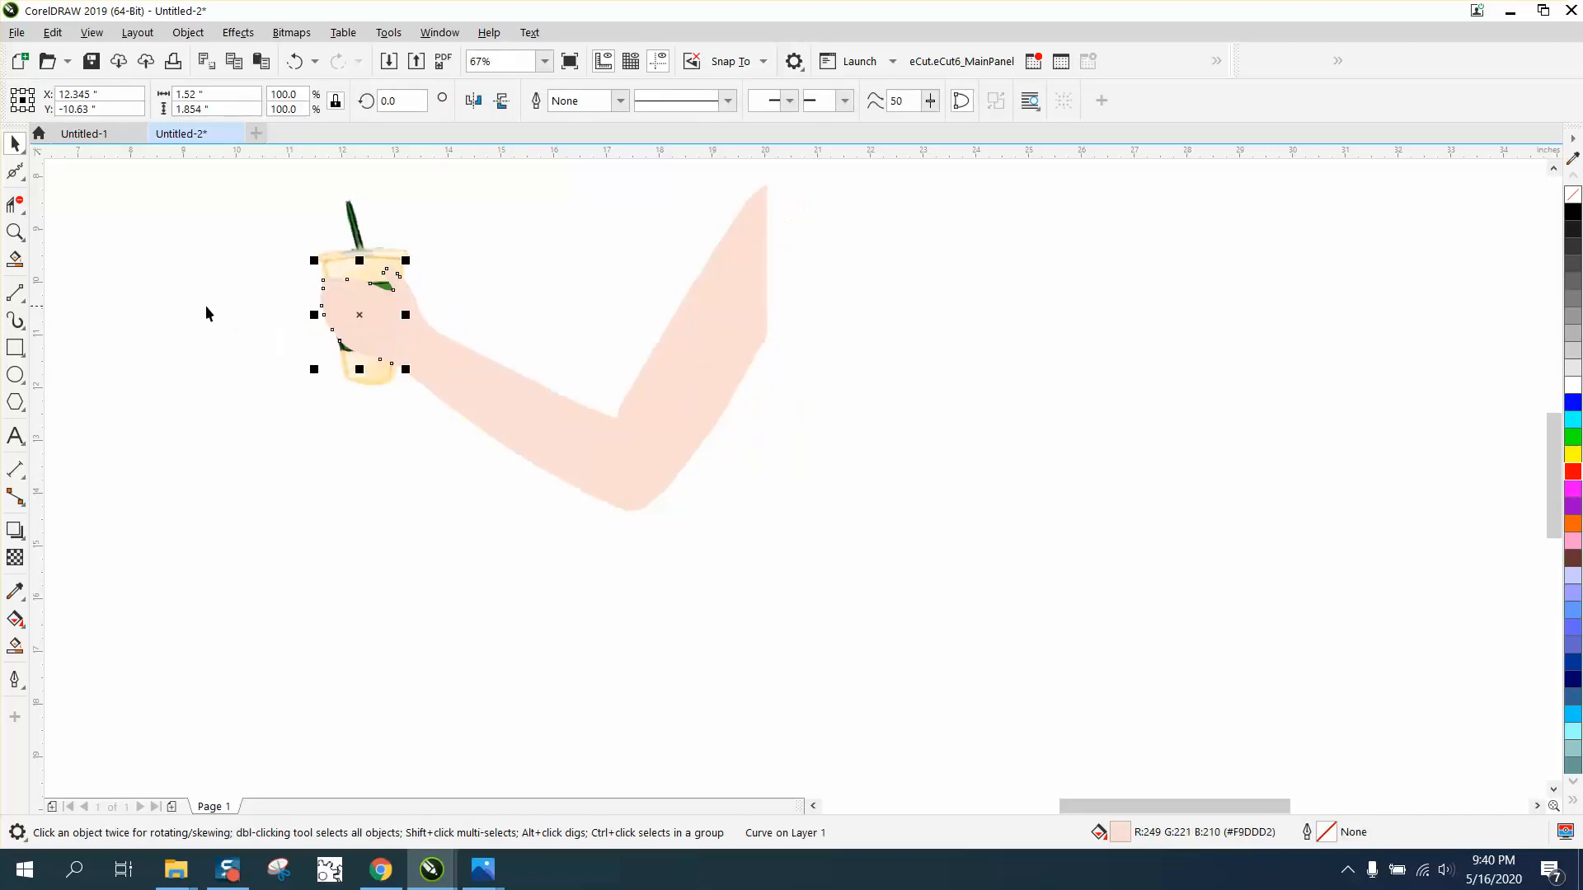
Apply a uniform transparency of 50 to the filled hand over the cup.
click(15, 559)
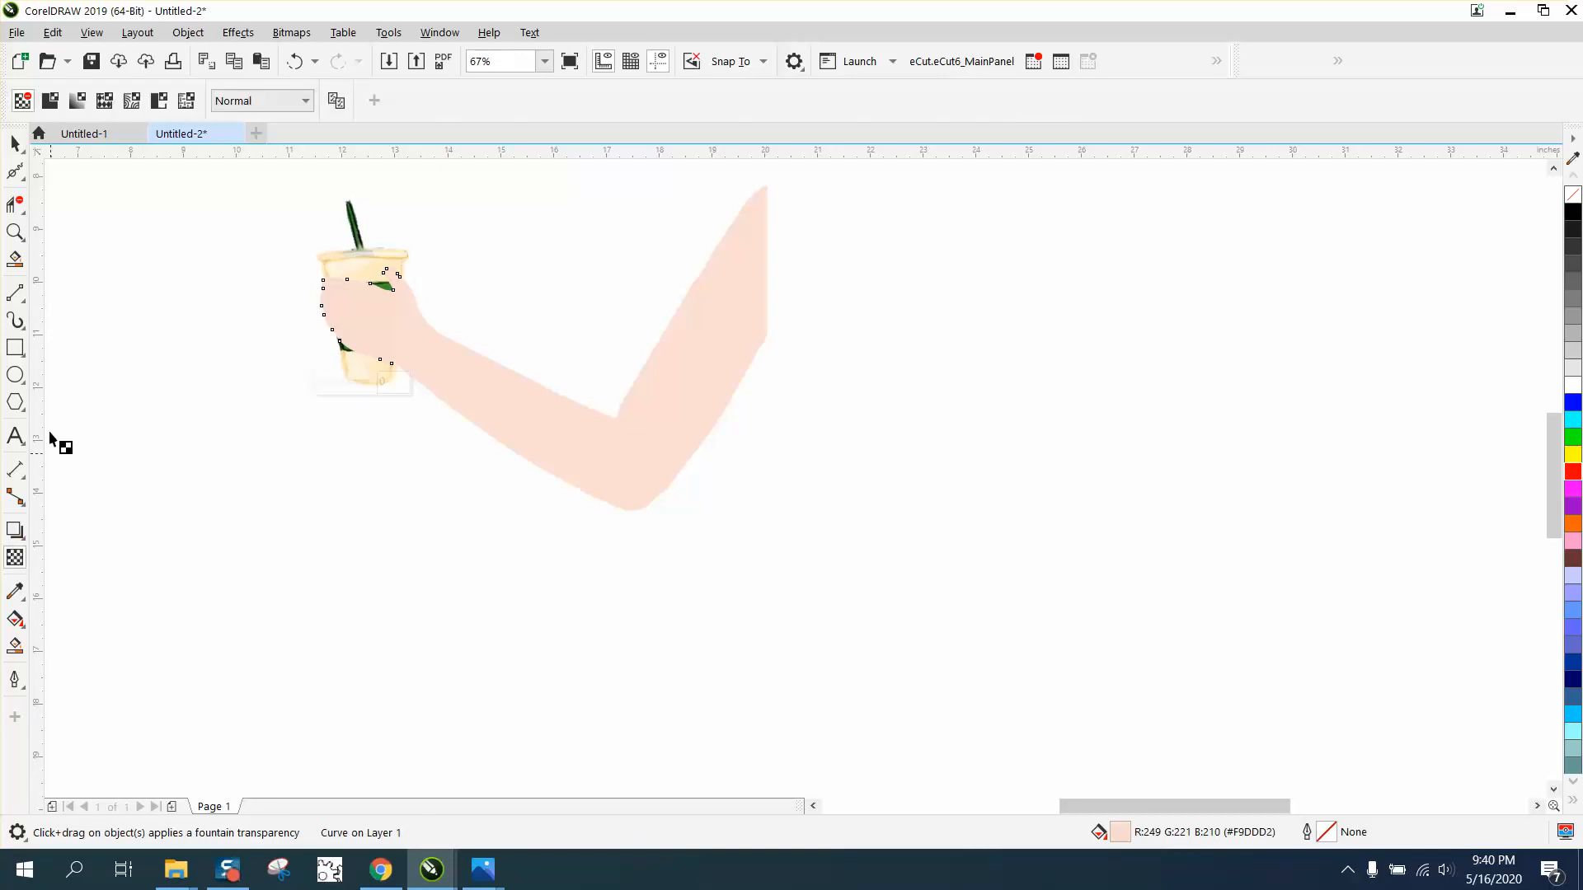
click(49, 100)
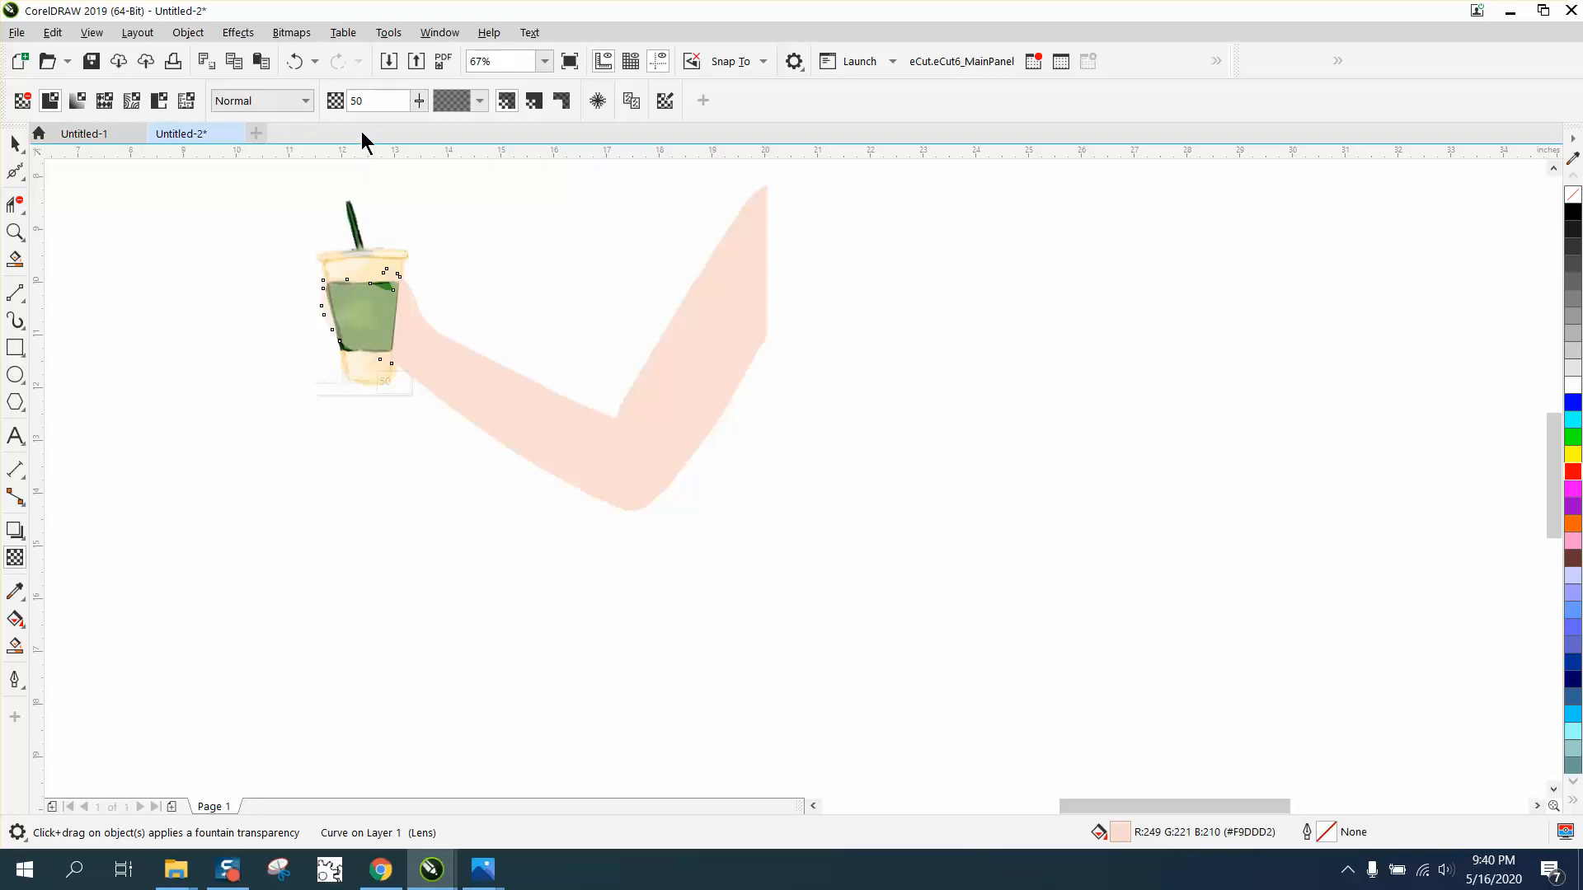
click(15, 232)
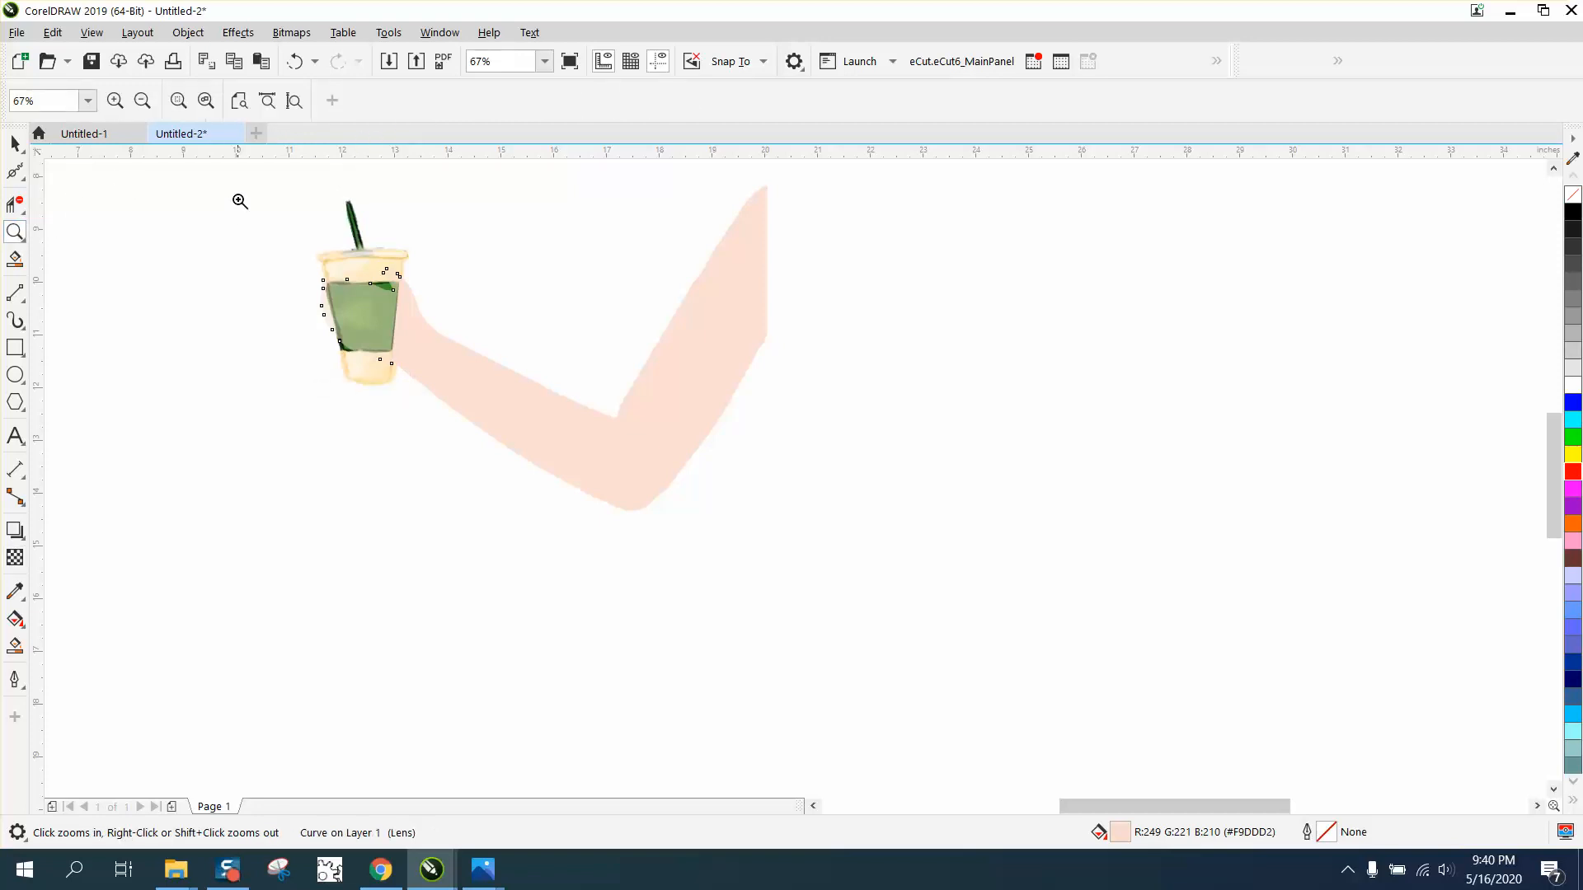
drag(240, 195, 899, 575)
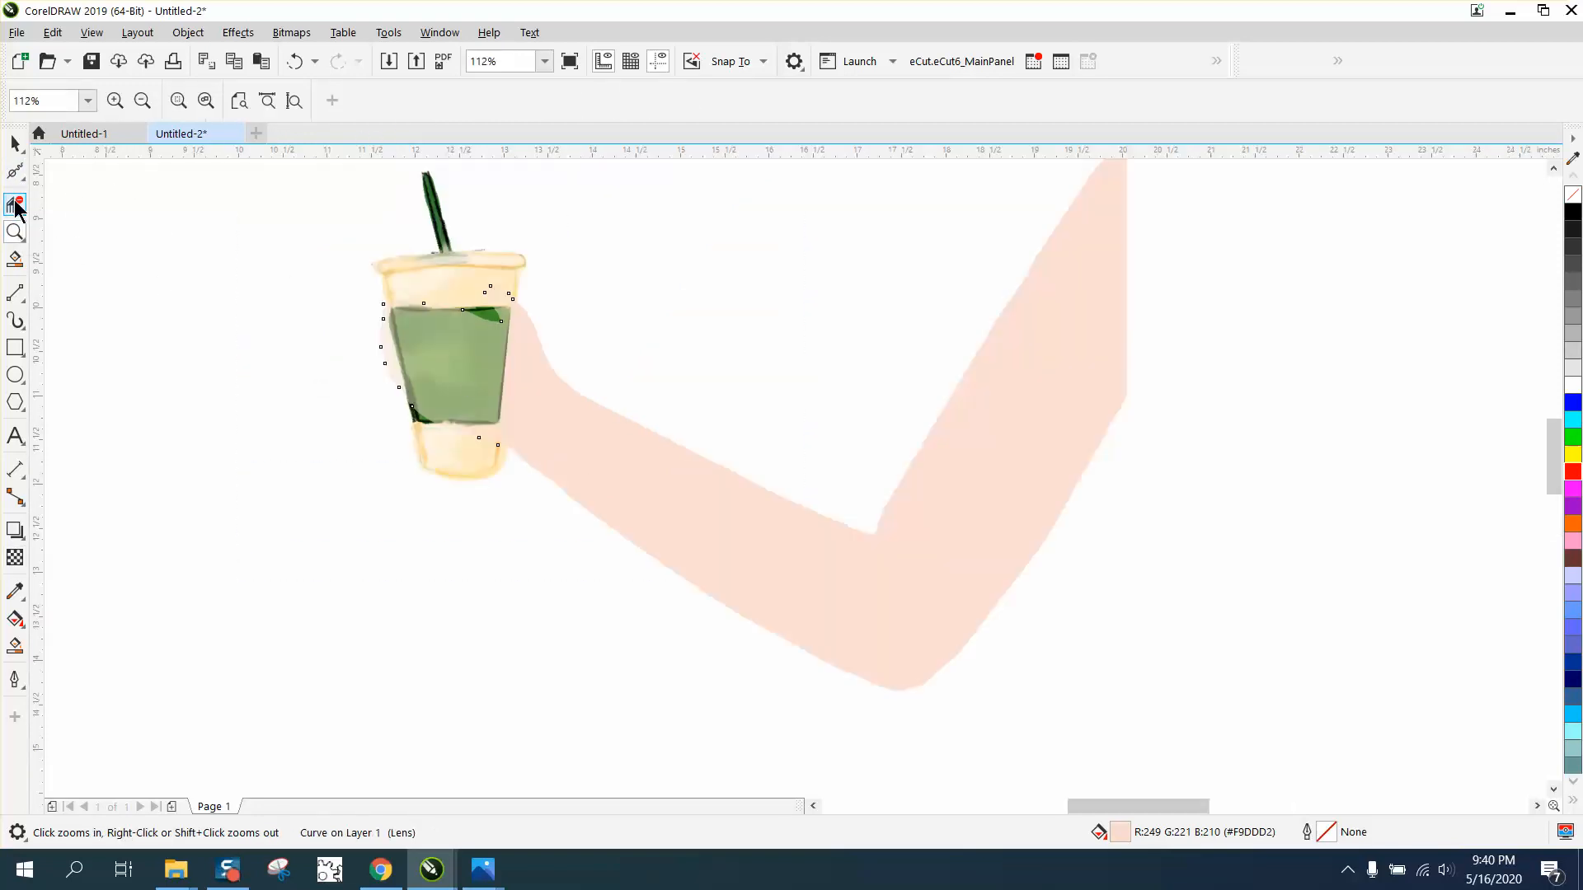
Try uniform transparency values of 14 and 81 on the filled hand over the cup.
click(15, 557)
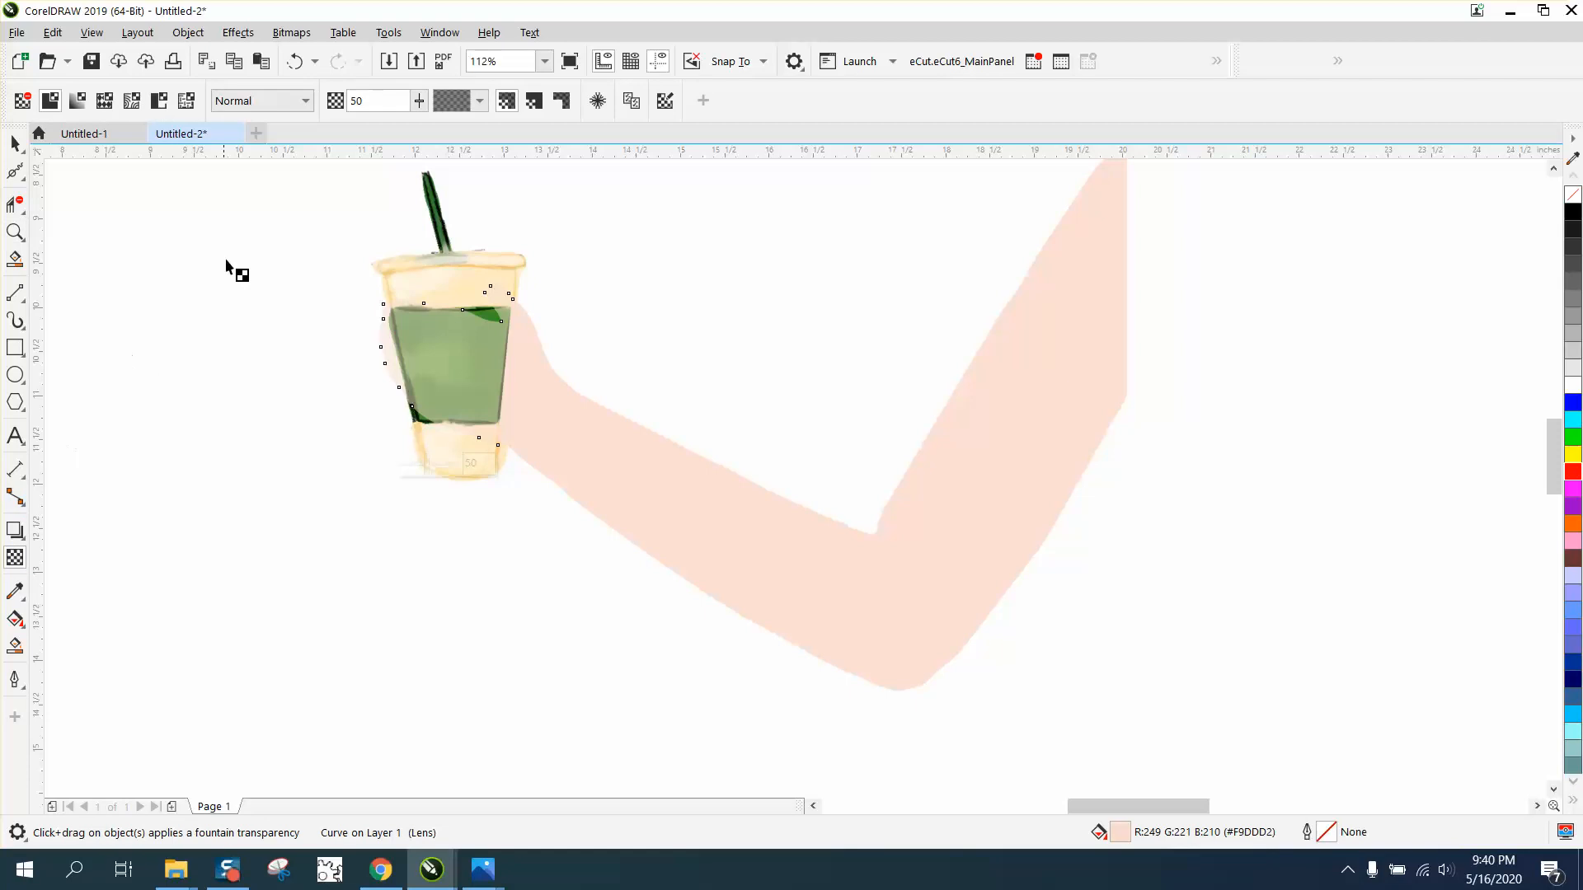
click(418, 100)
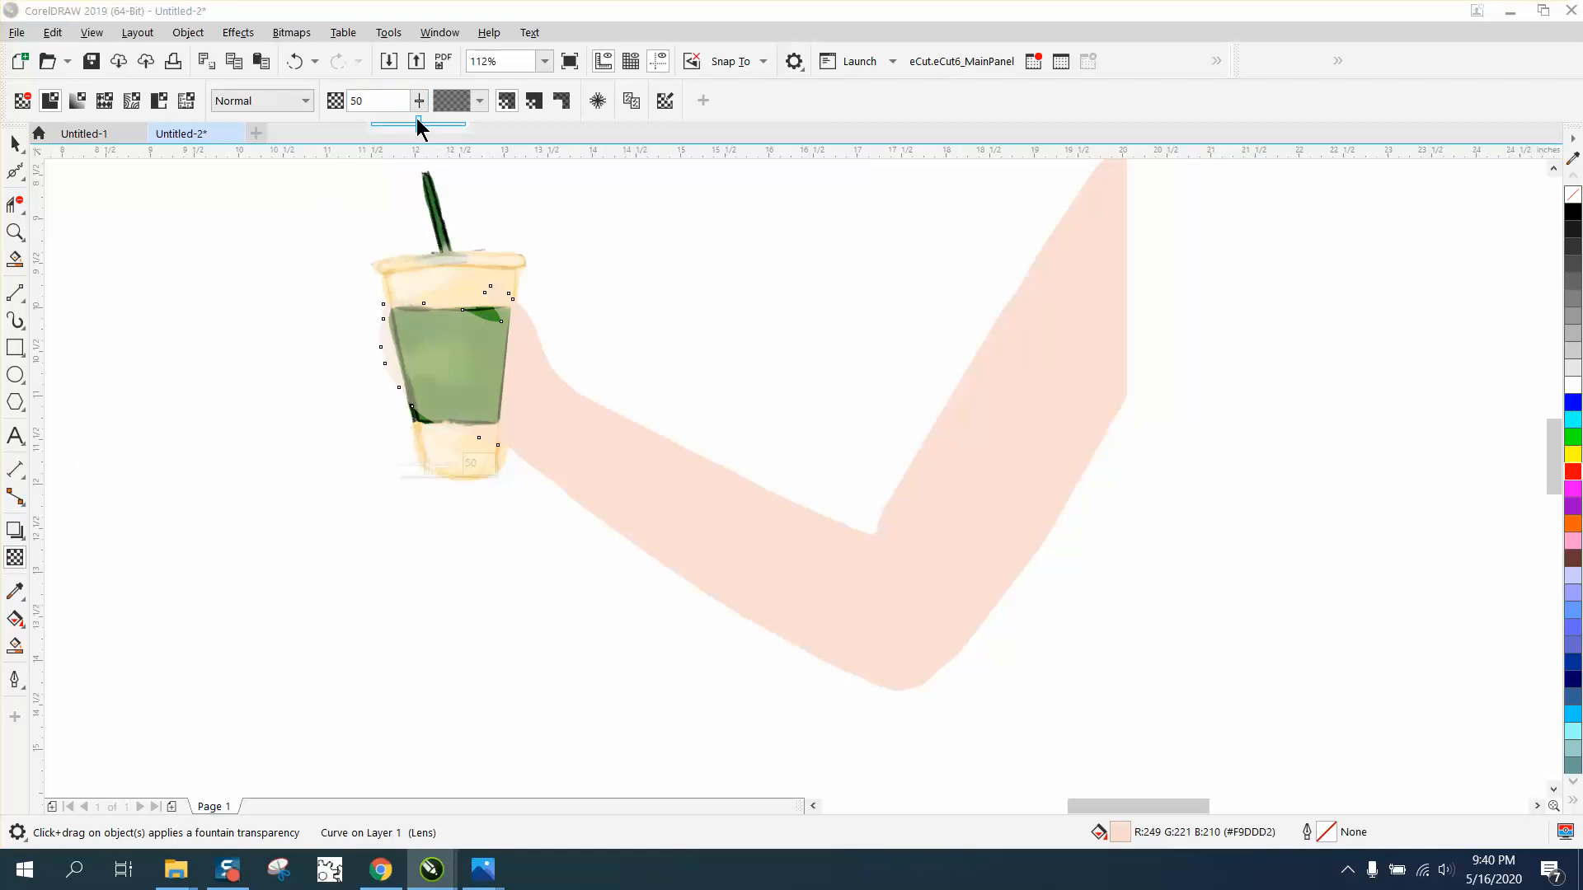
drag(417, 124, 384, 123)
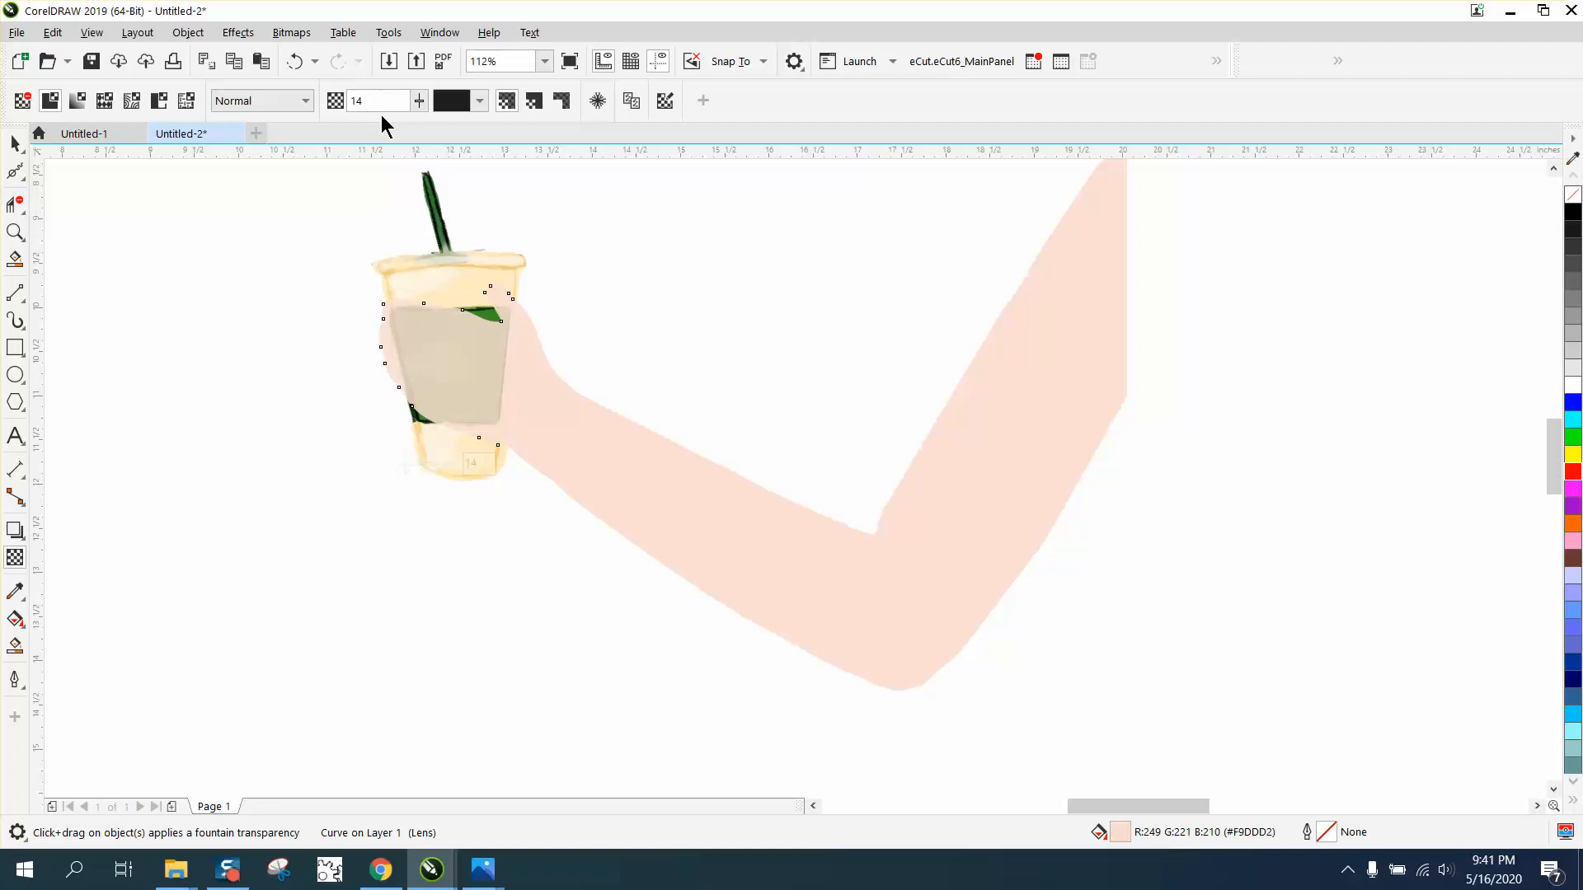
click(417, 103)
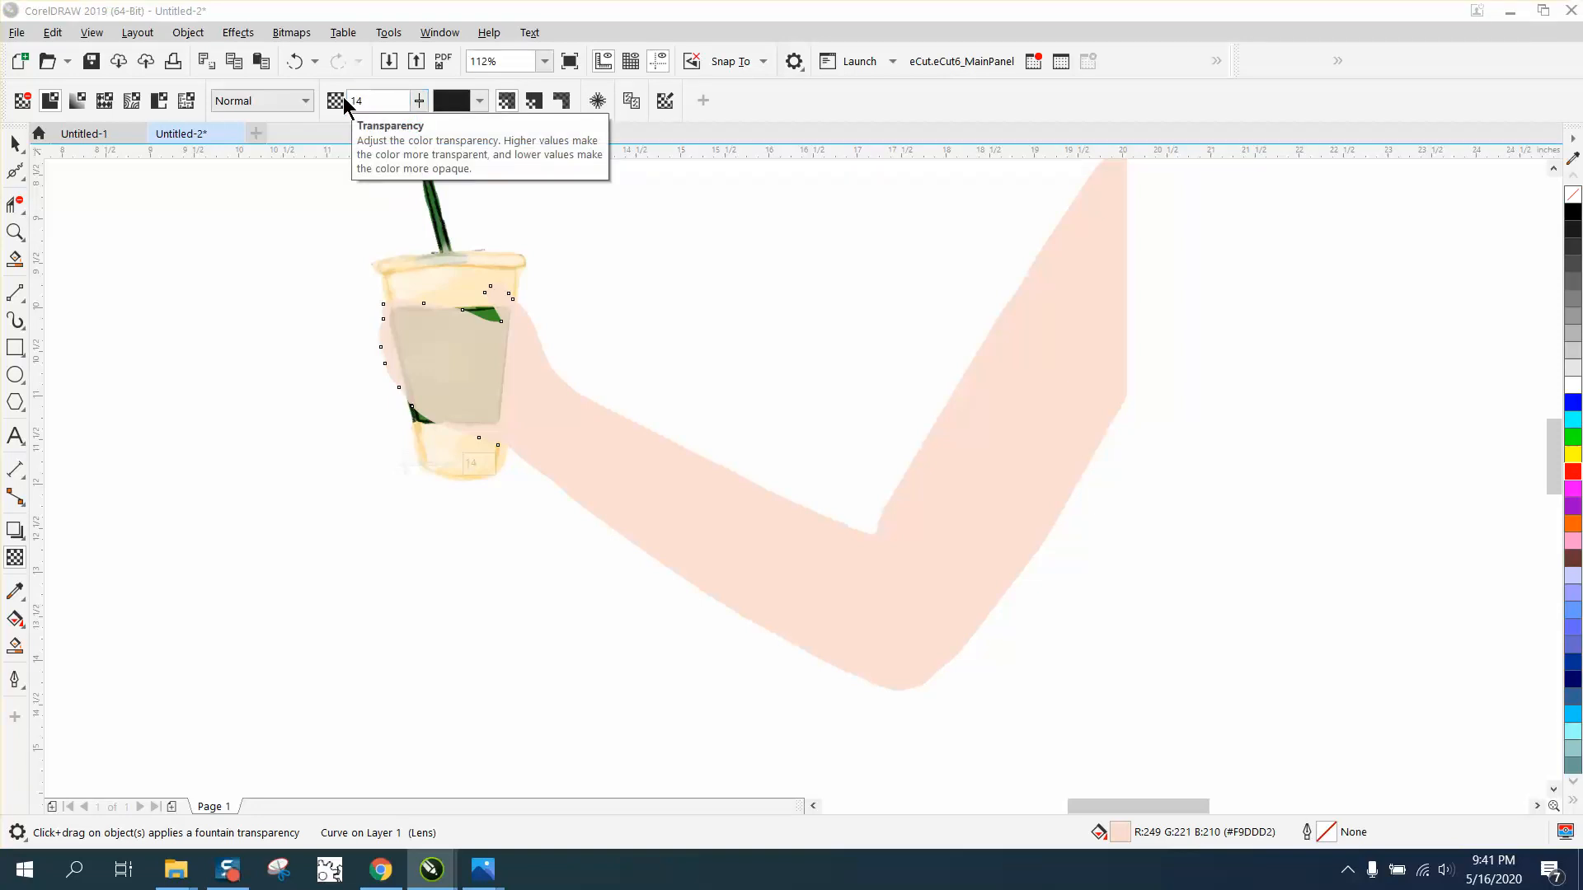
drag(415, 124, 479, 125)
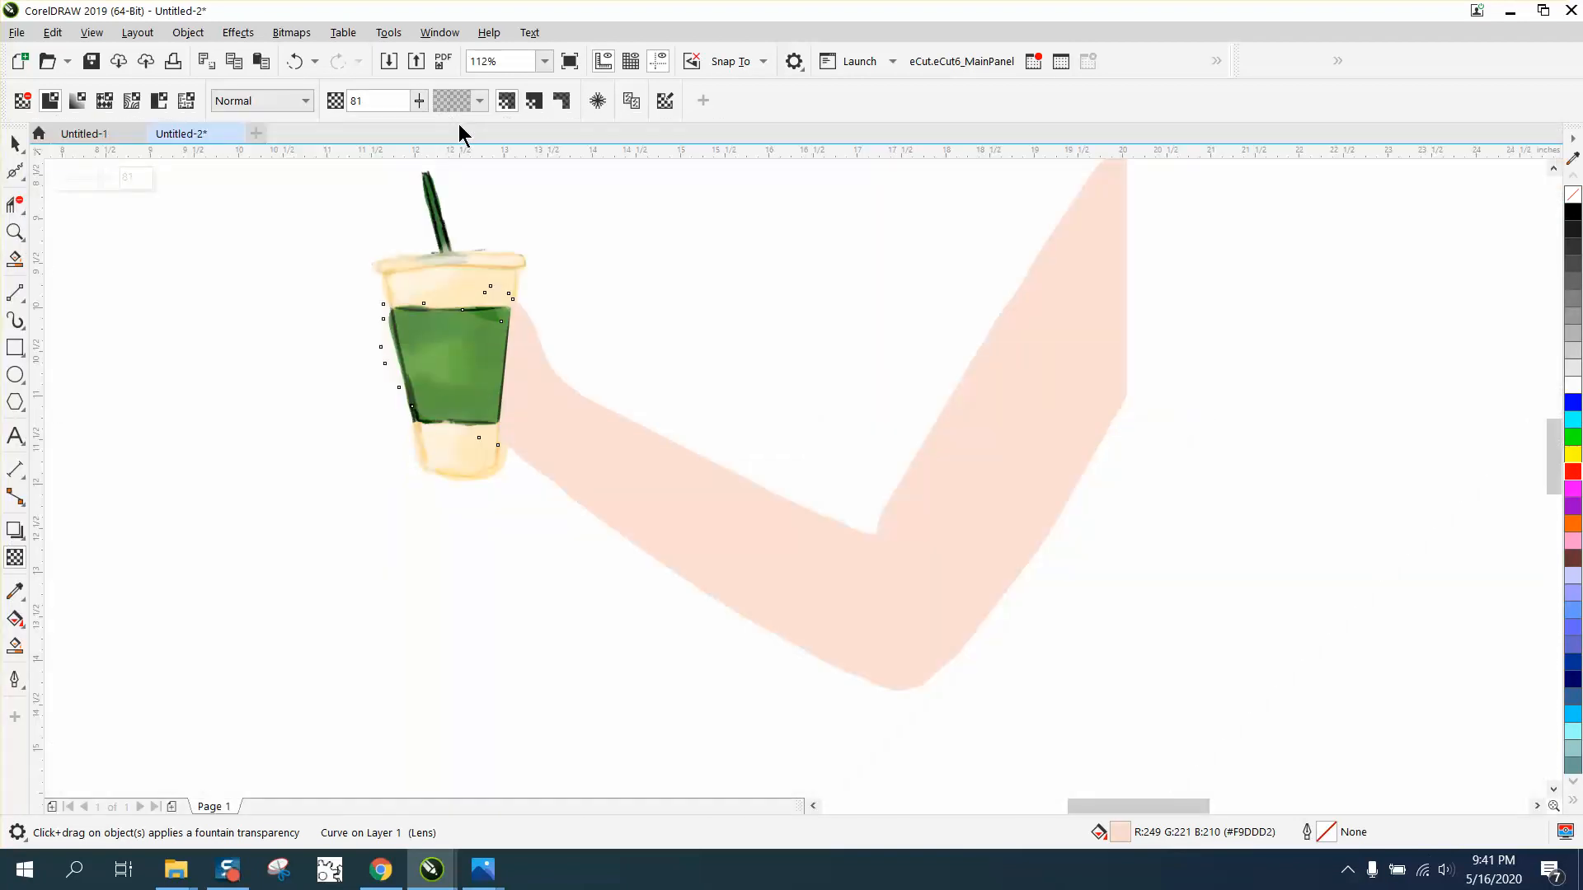
Set the uniform transparency of the filled hand over the cup to 19.
click(420, 101)
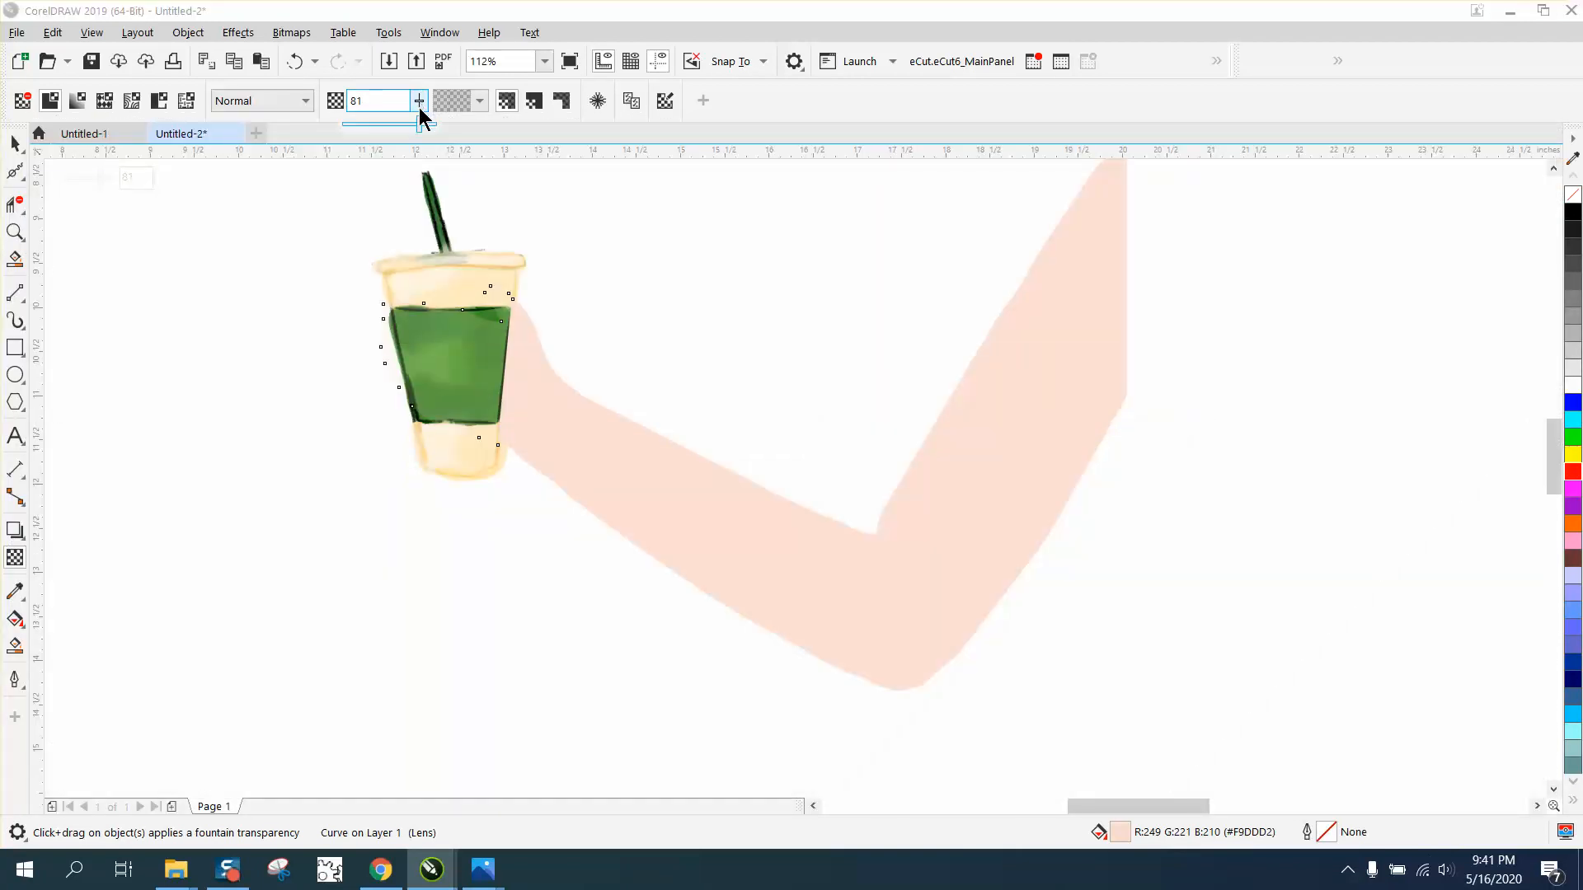
drag(416, 126, 363, 132)
click(420, 101)
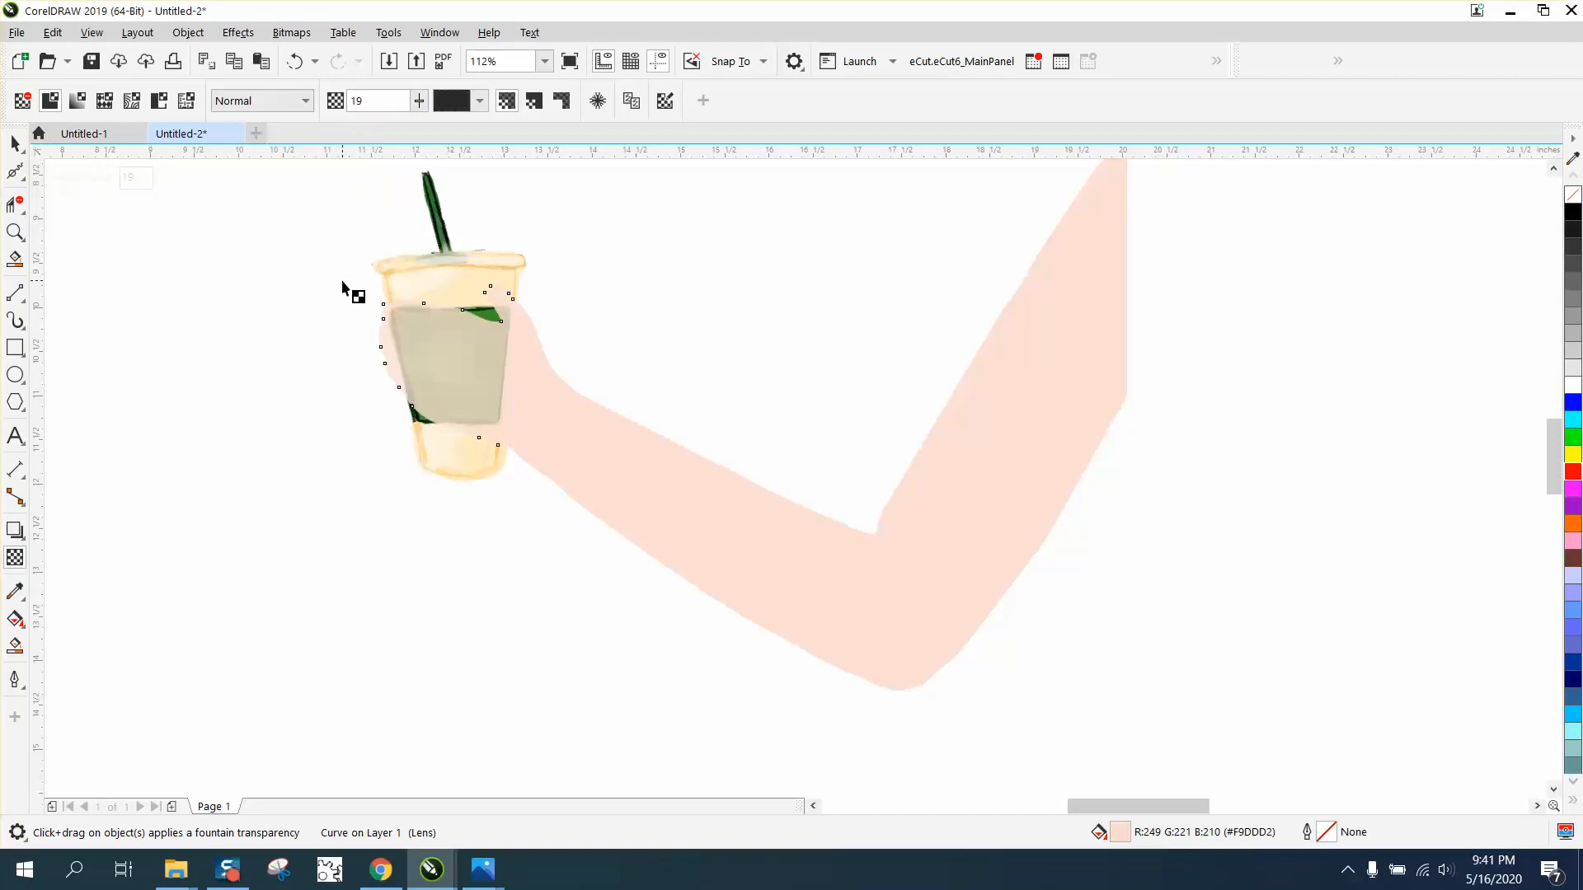
click(15, 144)
scroll(549, 472, down, 3)
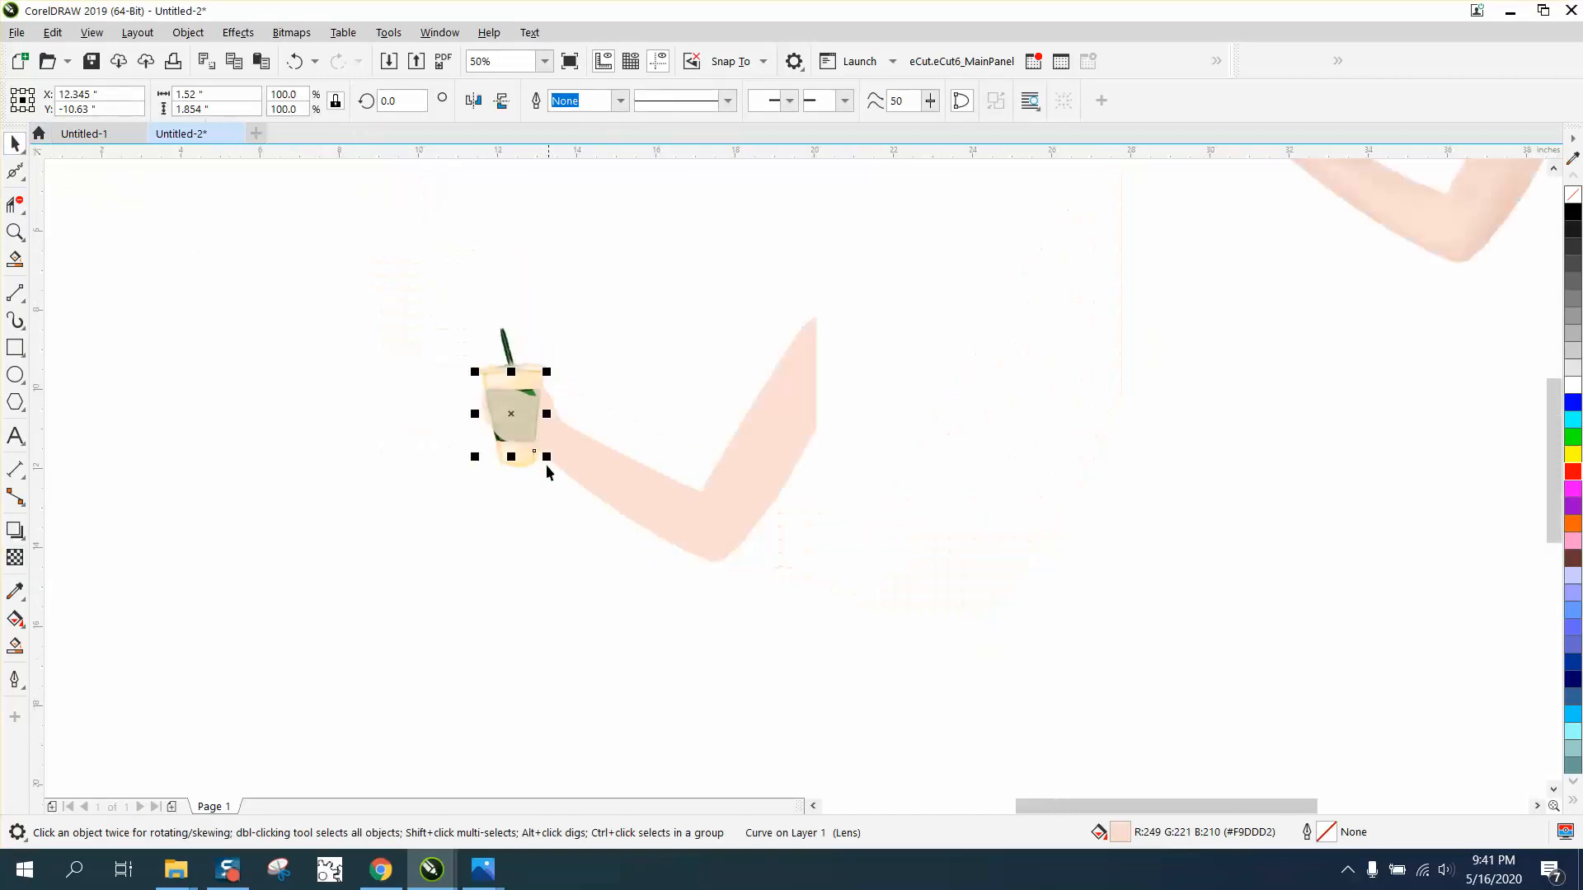
click(14, 232)
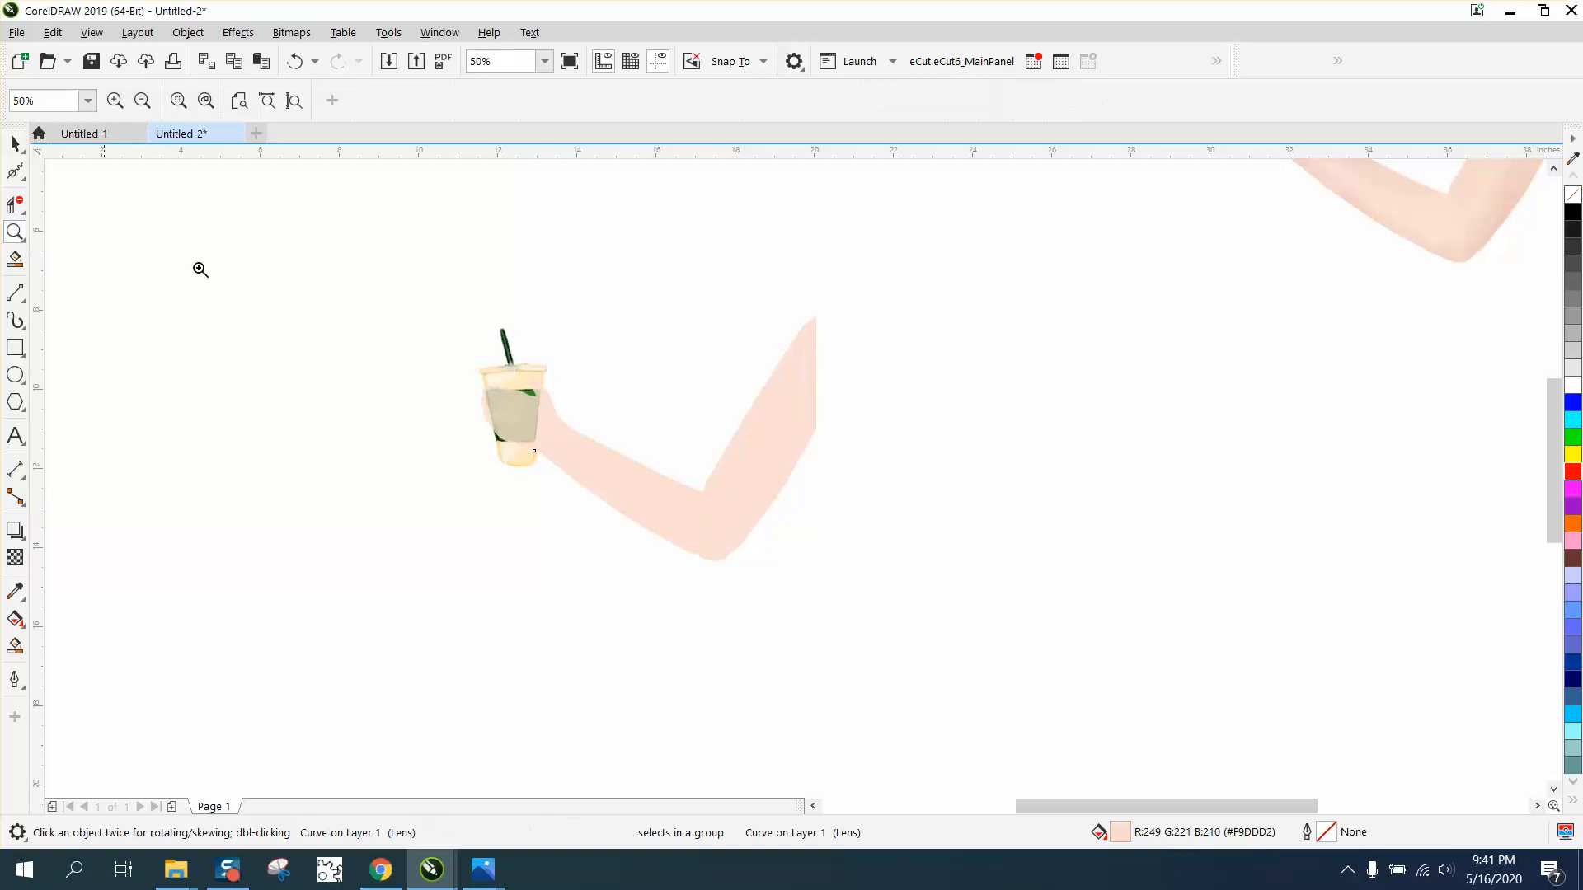
drag(452, 298, 891, 595)
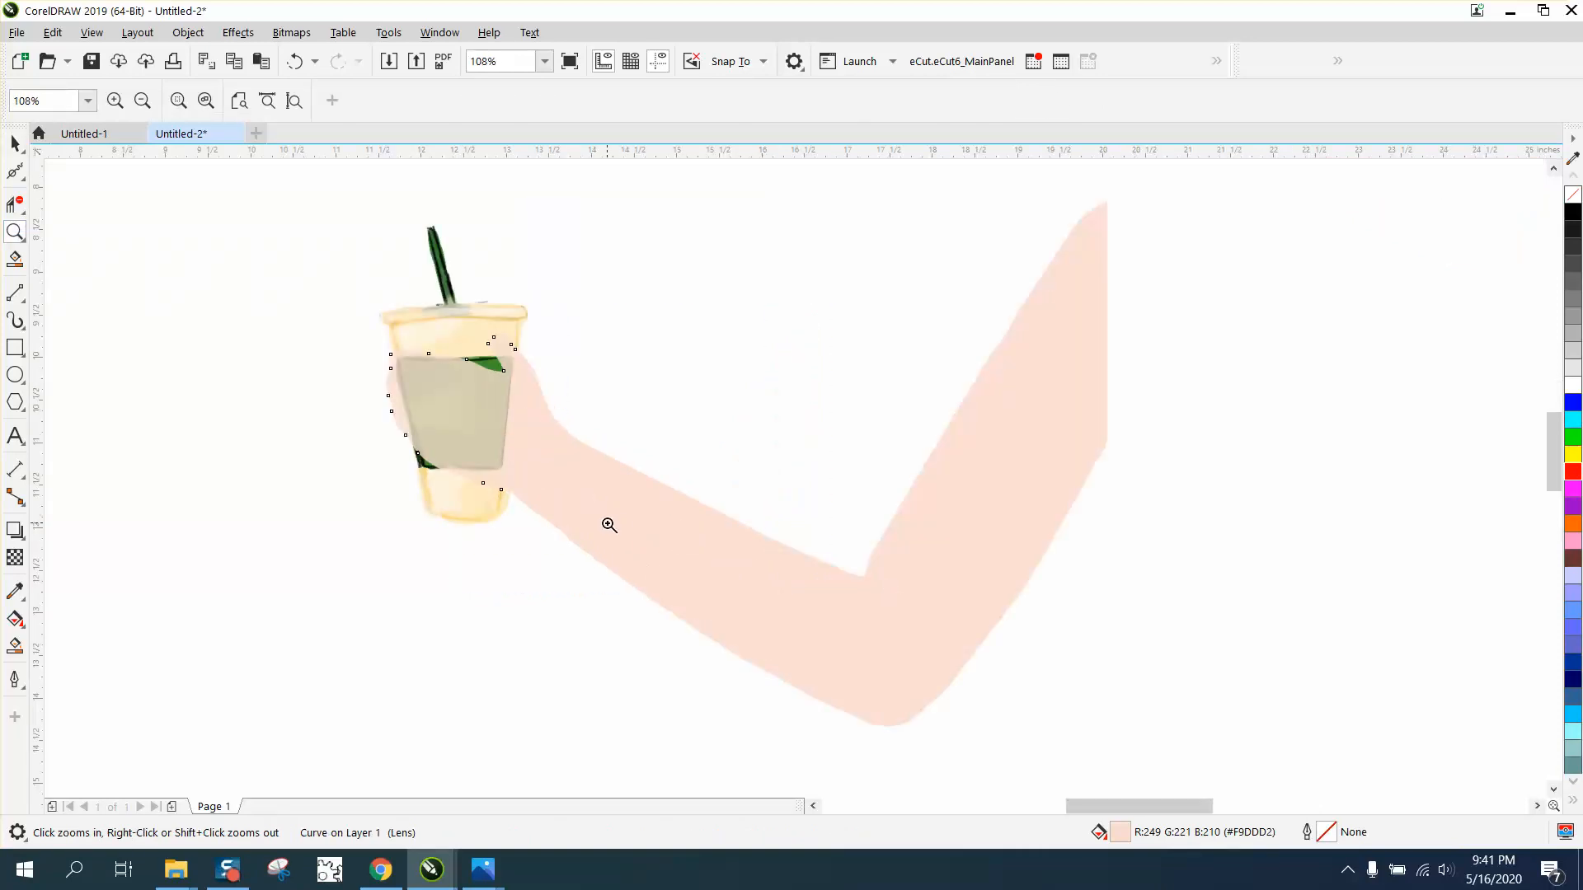
right_click(573, 529)
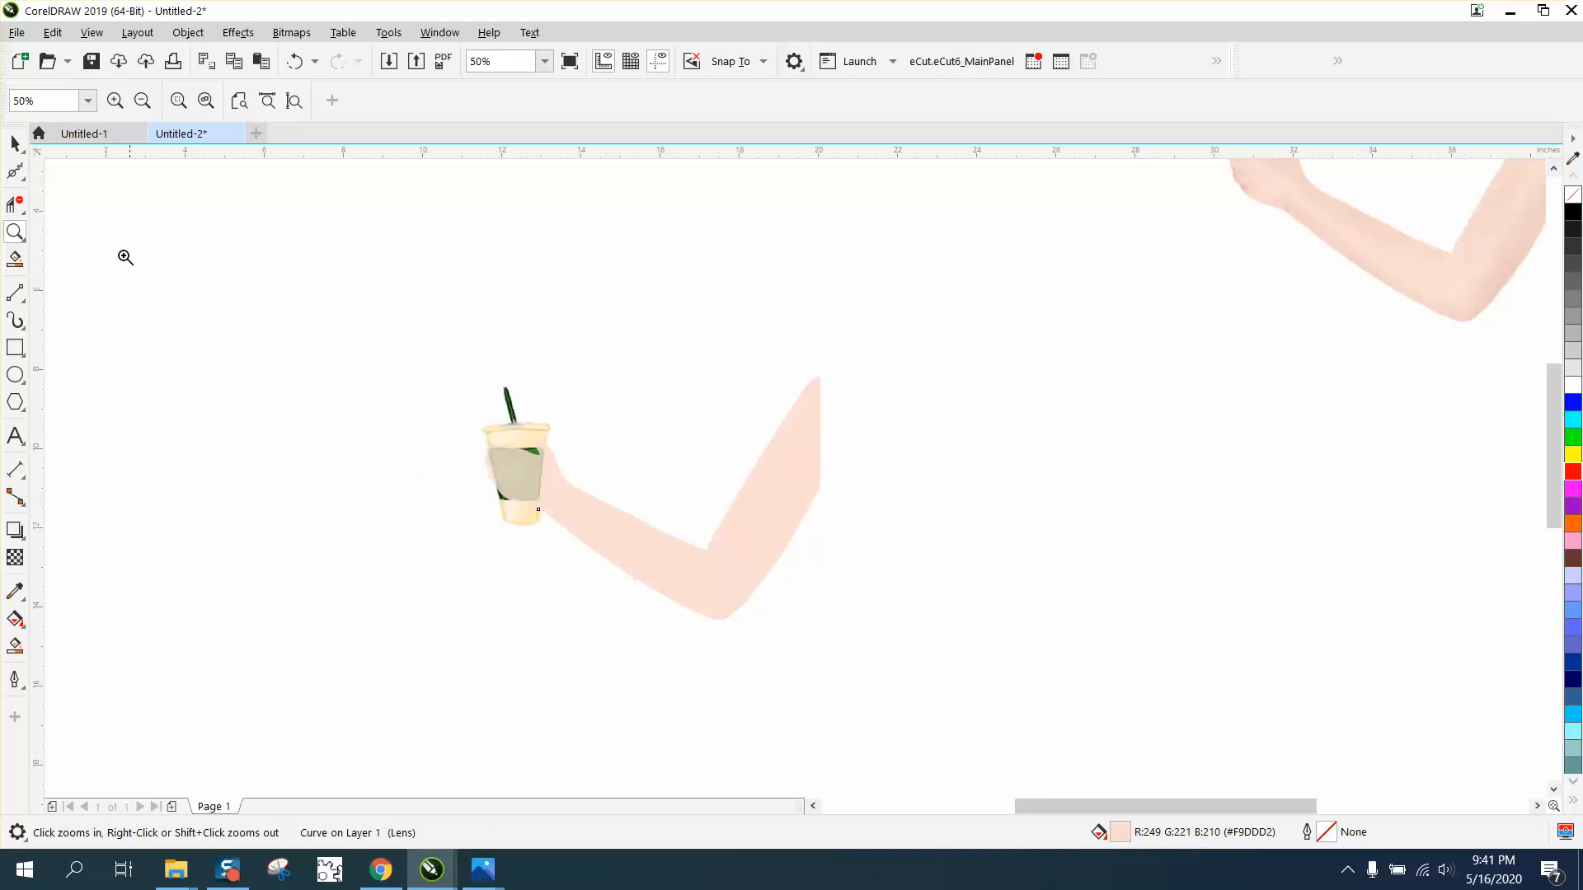